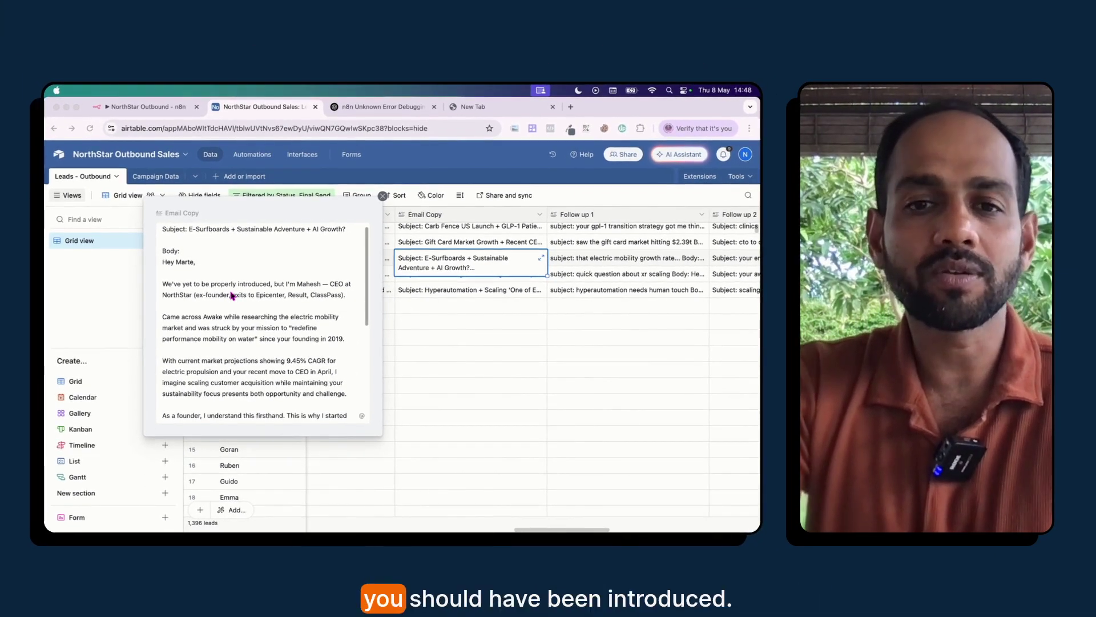
Read the expanded Email Copy about e-surfboards and sustainable adventure through to its call to action and signature
scroll(232, 295, down, 2)
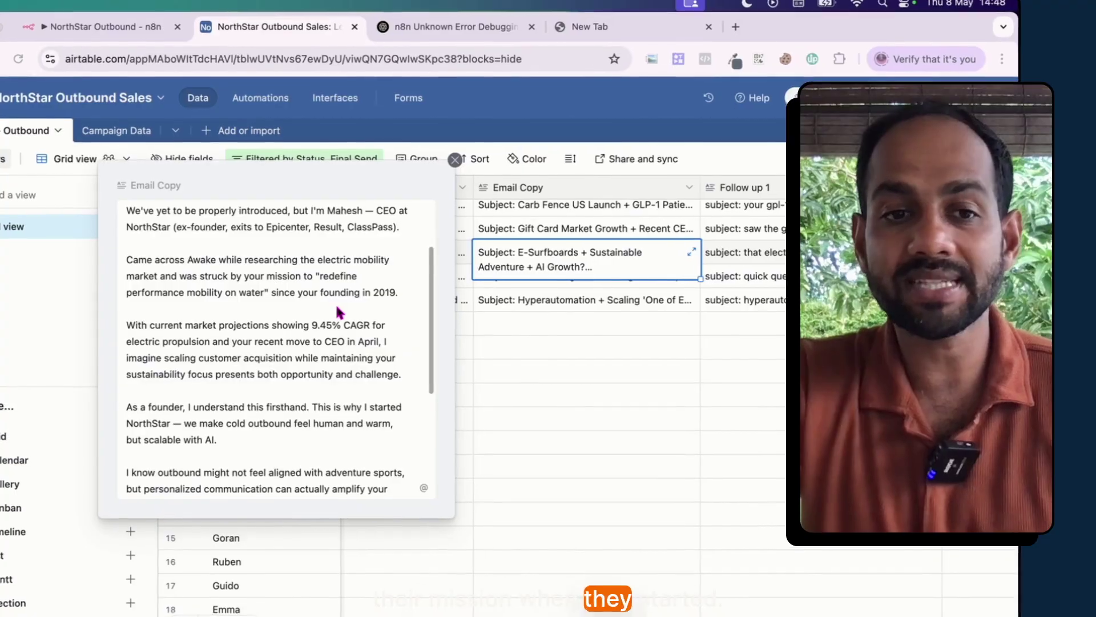
scroll(271, 322, down, 1)
scroll(285, 352, down, 1)
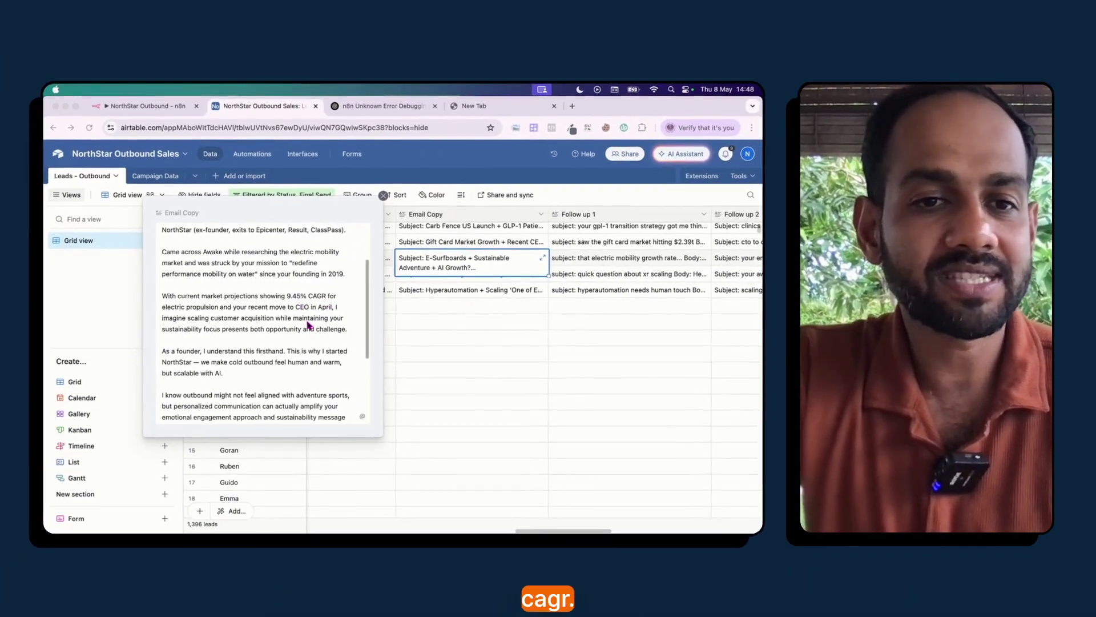
scroll(342, 354, down, 2)
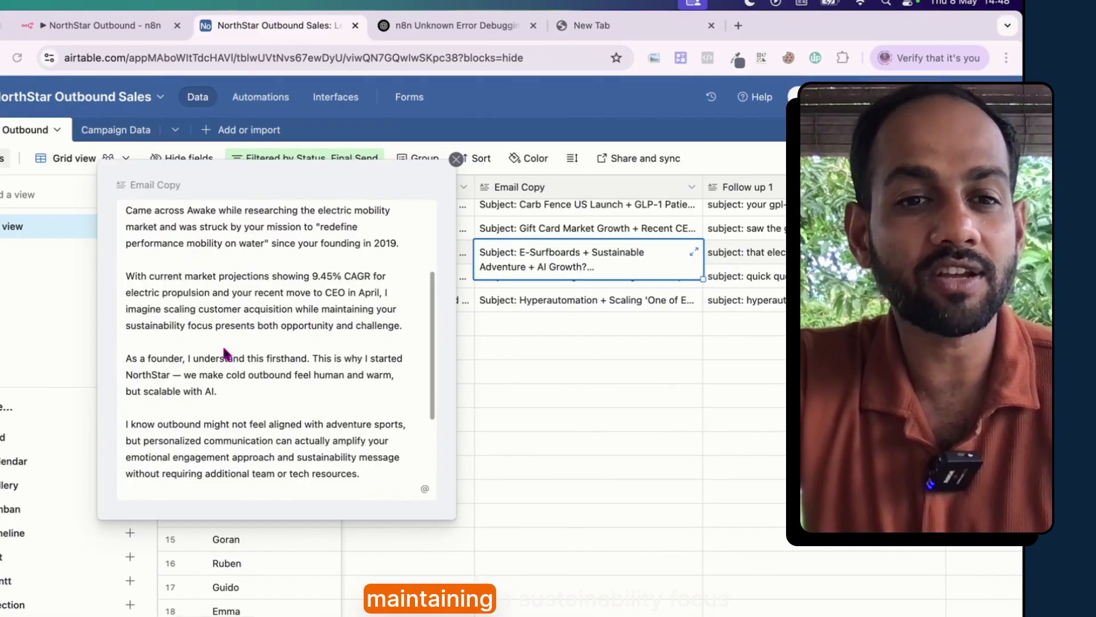
scroll(286, 311, down, 1)
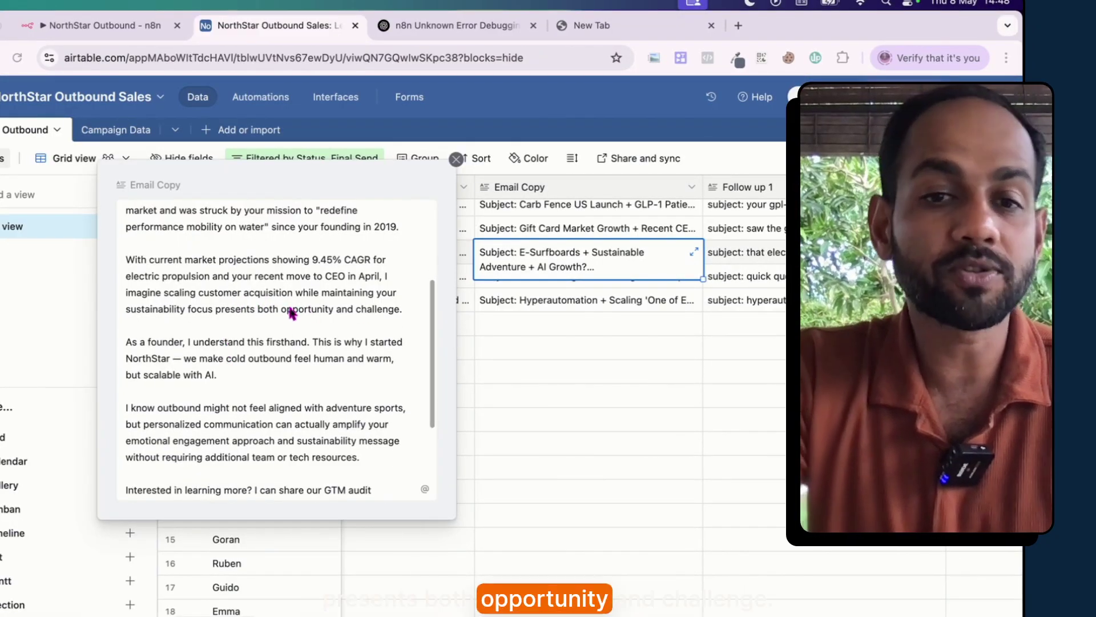
scroll(371, 320, down, 3)
scroll(372, 321, down, 2)
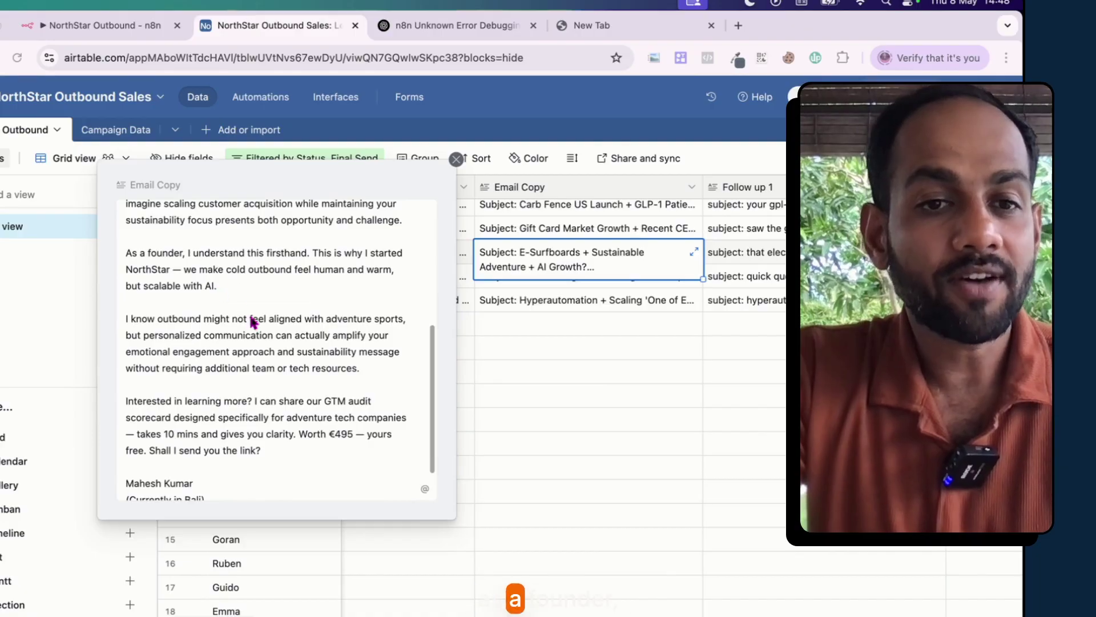
scroll(288, 282, down, 2)
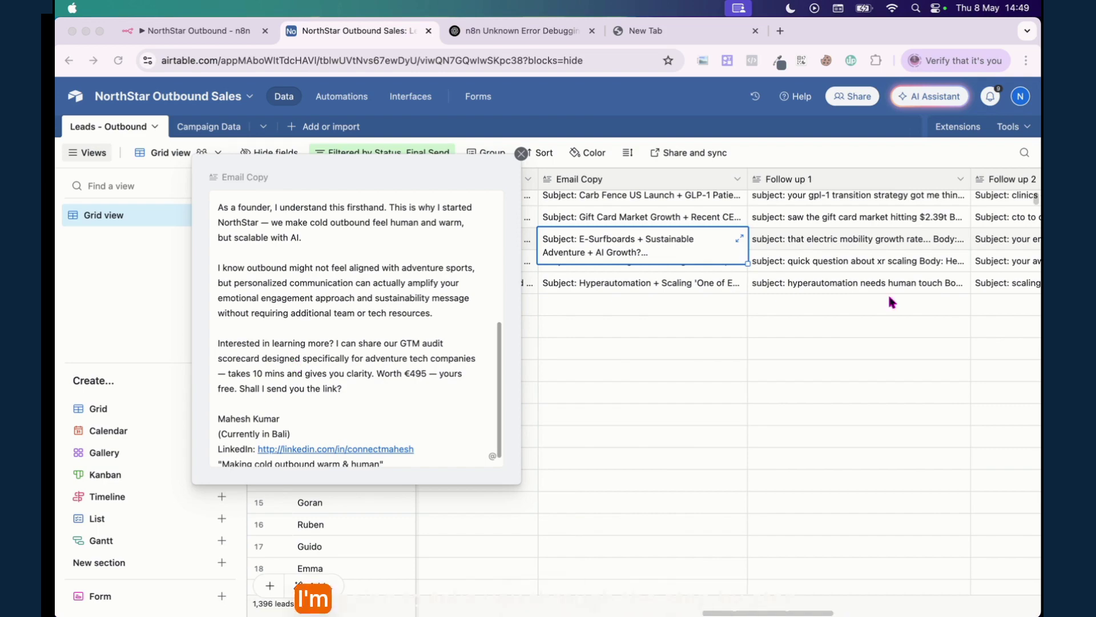
click(900, 314)
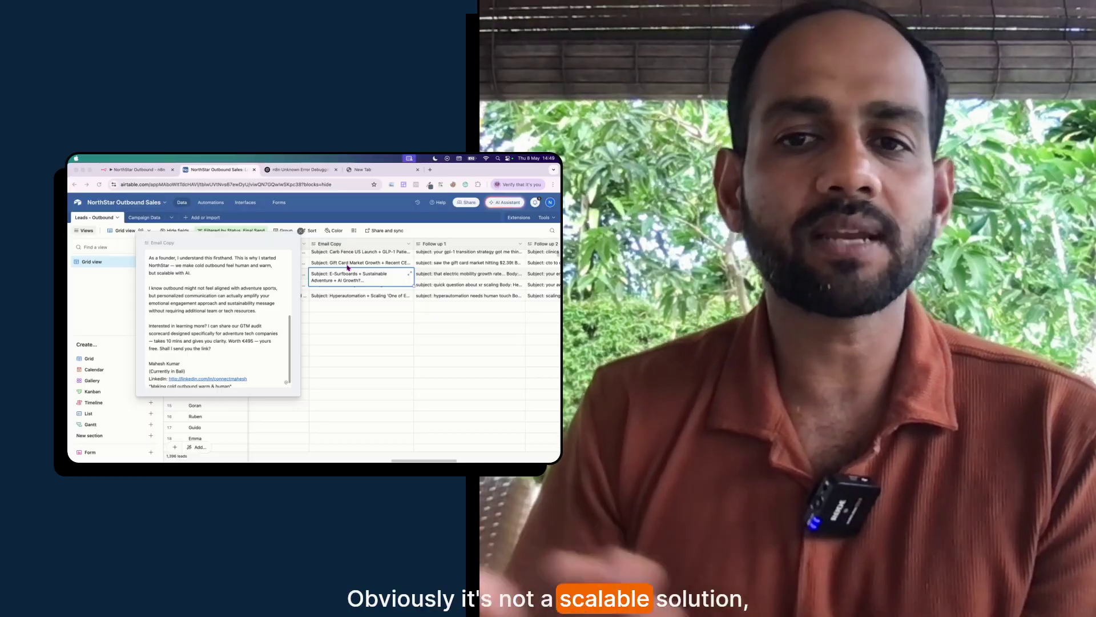
Expand the Email Copy of record 2, highlight its Gift Card Market Growth subject line, review the body and close it
double_click(347, 264)
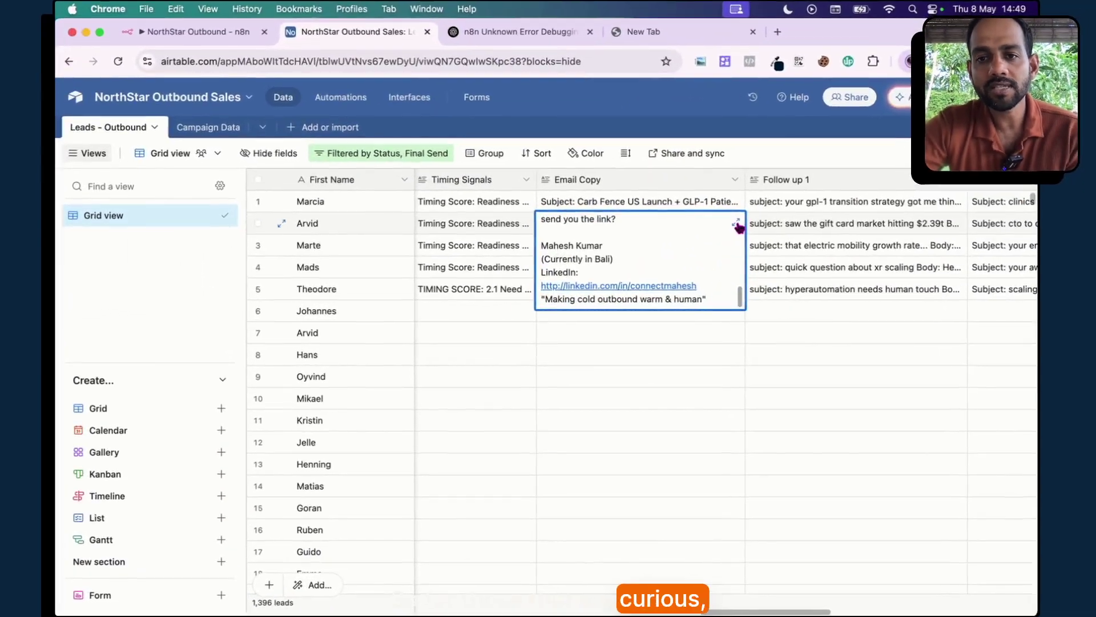
click(409, 264)
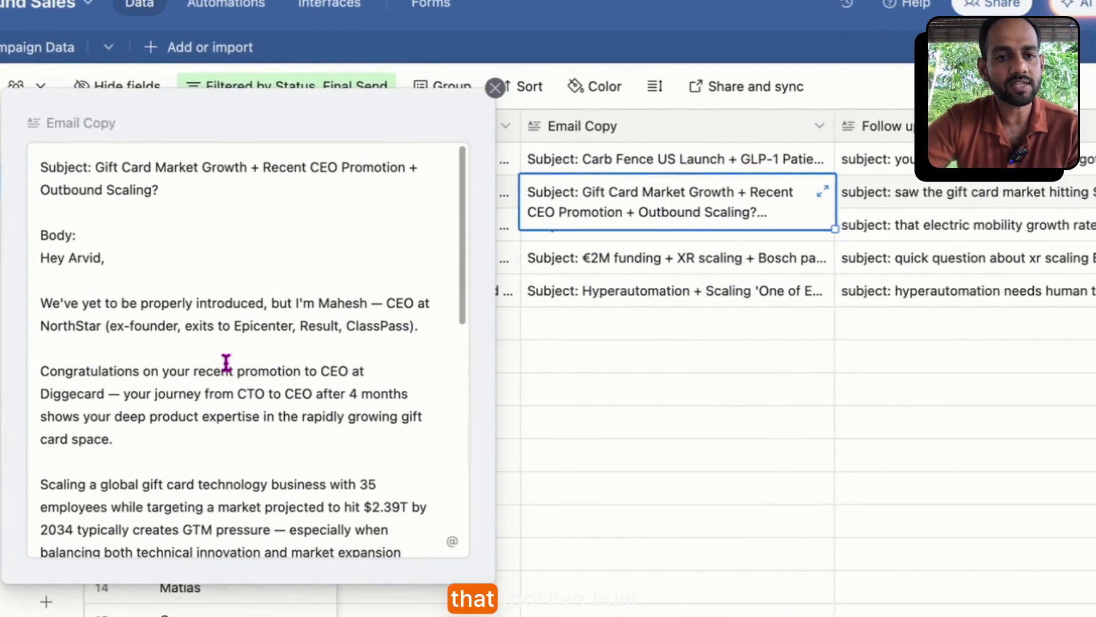
drag(93, 171, 198, 218)
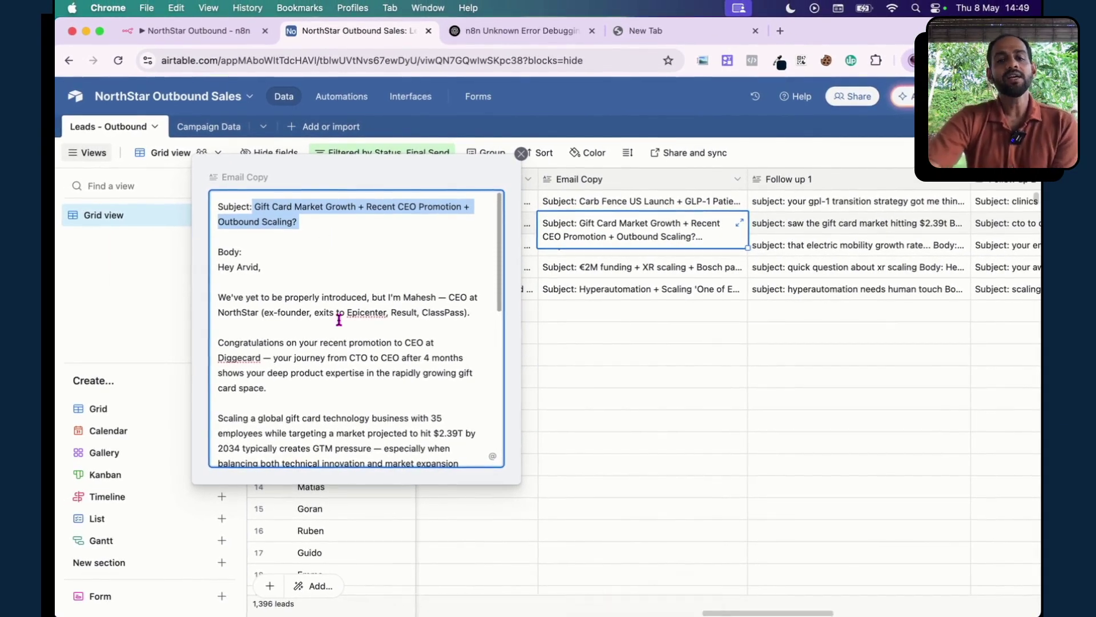
scroll(339, 316, down, 10)
scroll(339, 317, up, 10)
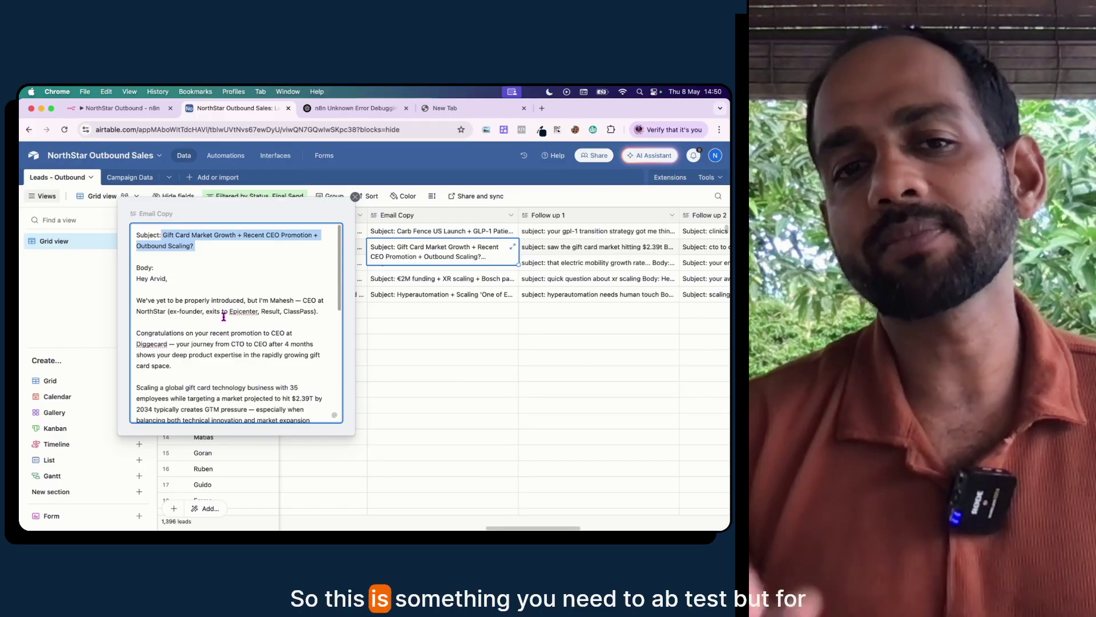
click(399, 283)
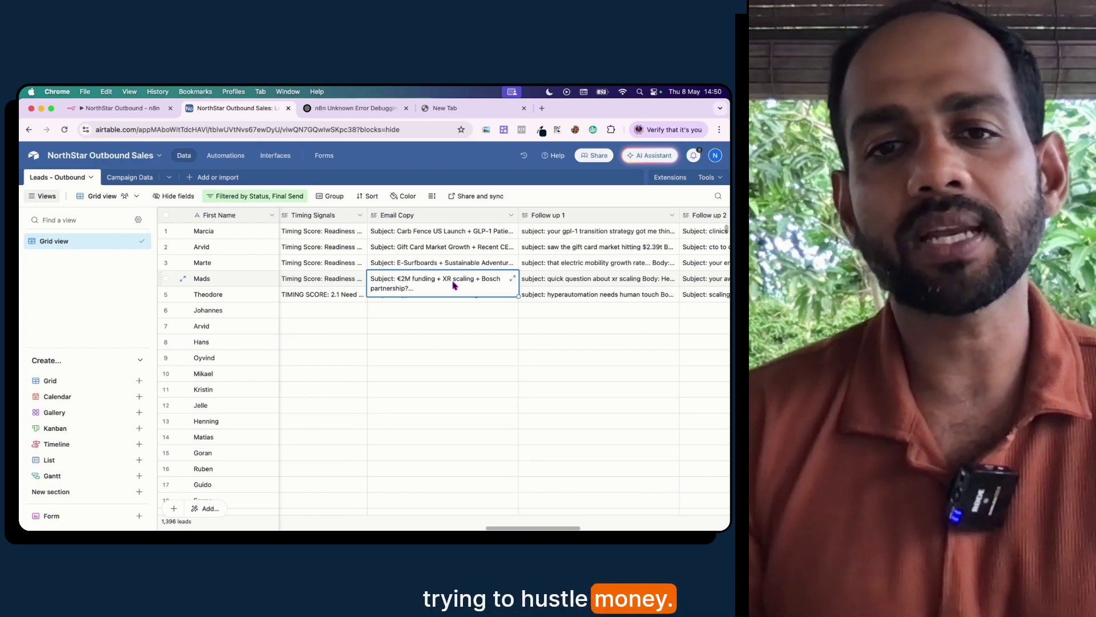
Expand the Email Copy of record 1 and highlight its subject line about the Carb Fence US launch
double_click(422, 248)
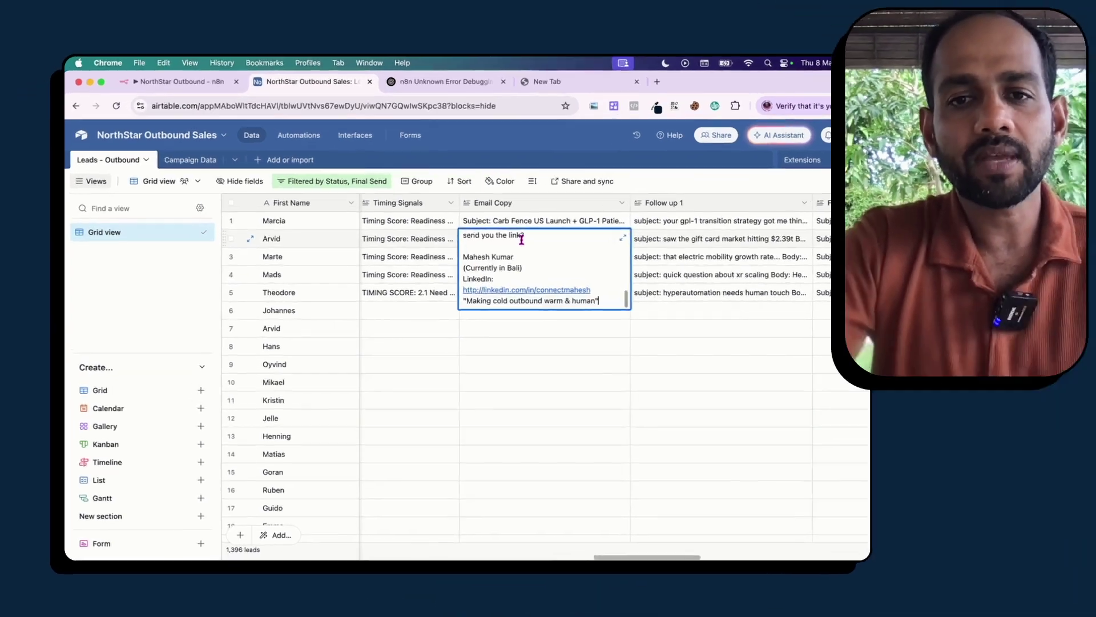
click(621, 222)
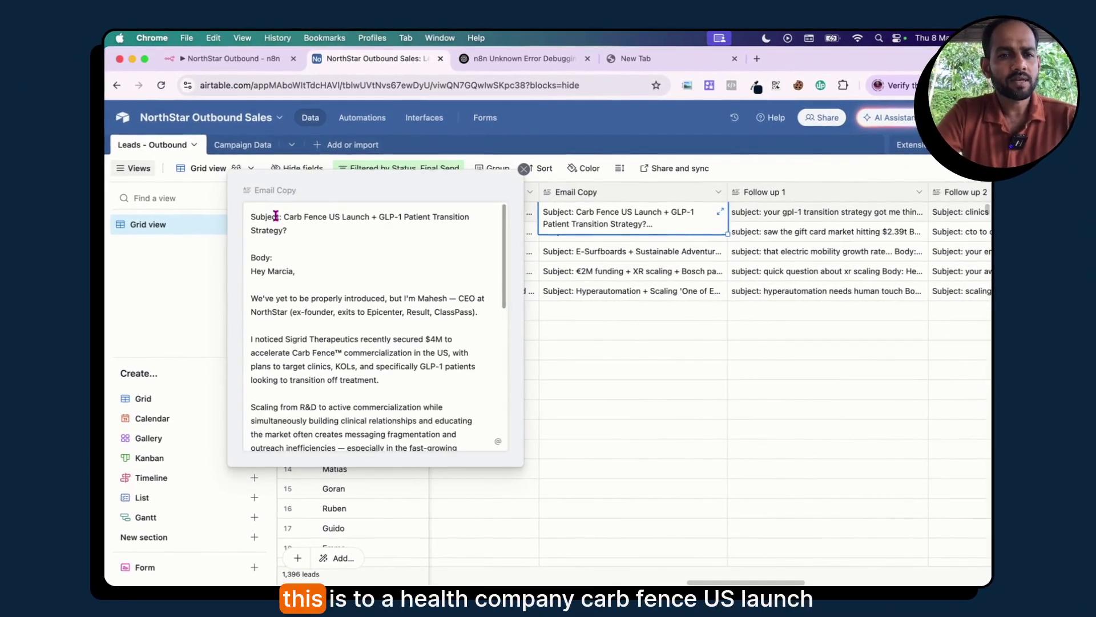
drag(285, 218, 304, 227)
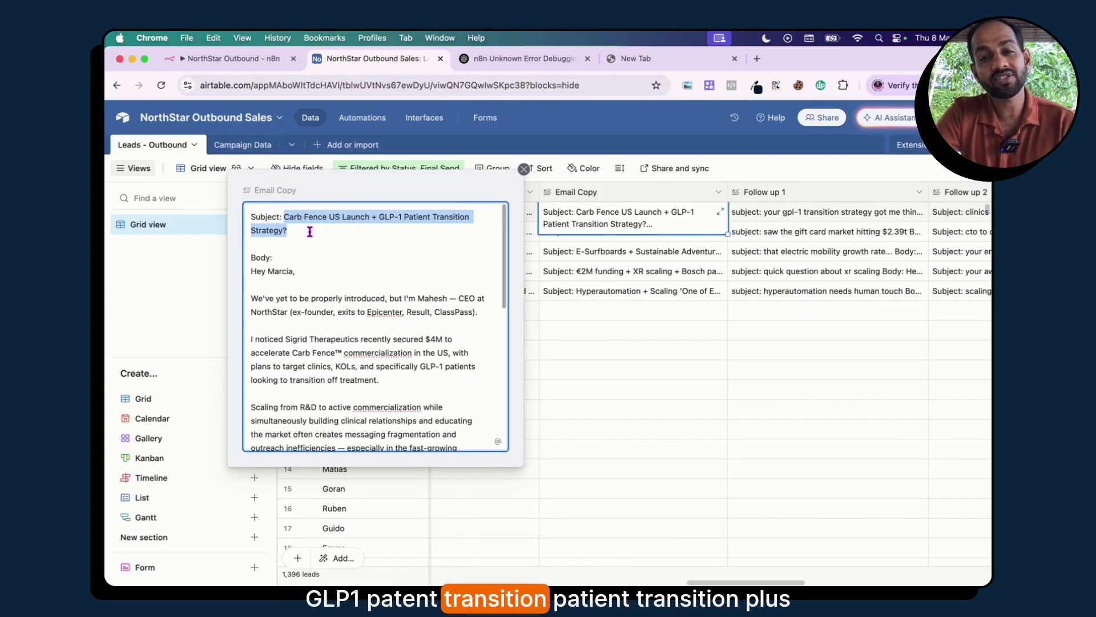
Highlight the passage on the $4M funding and the paragraph on scaling from R&D to commercialization in the email body
scroll(307, 281, down, 1)
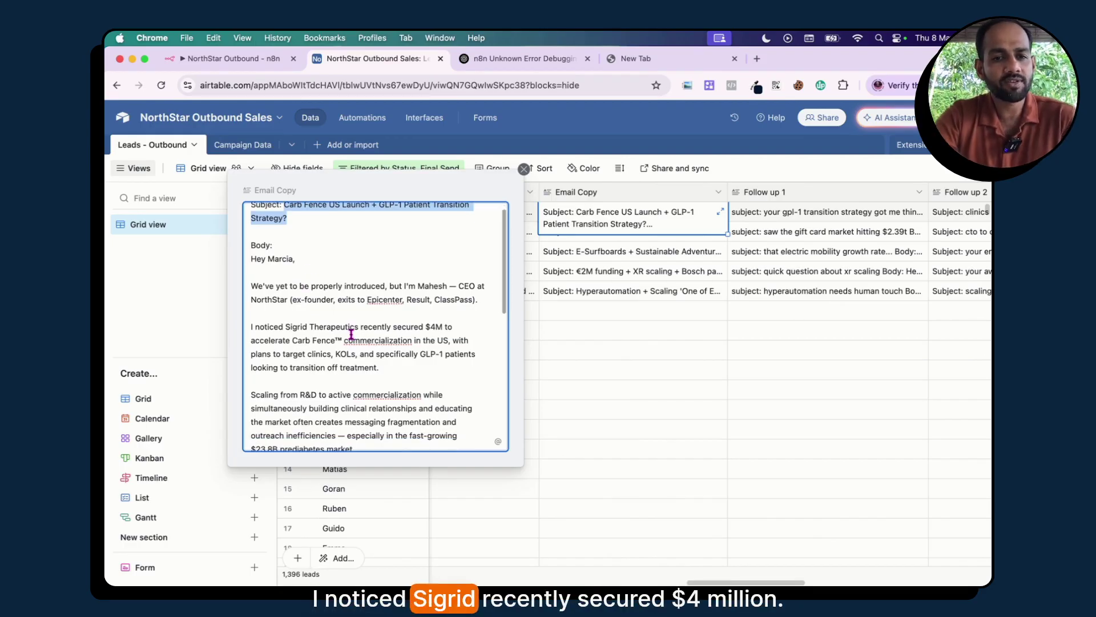
scroll(343, 291, down, 2)
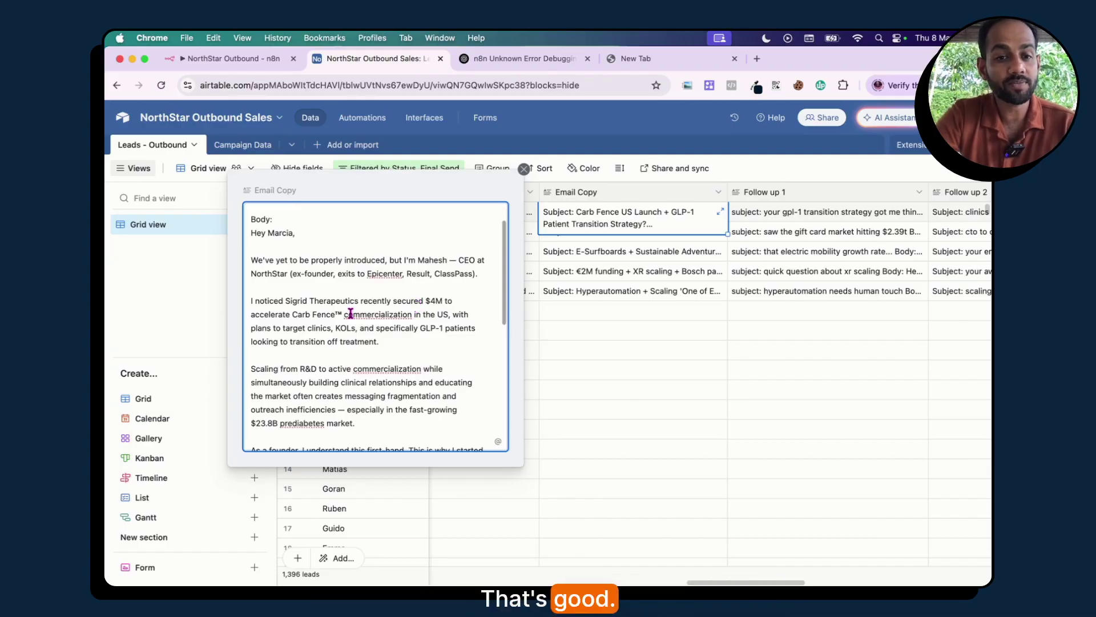
scroll(350, 313, down, 2)
click(401, 317)
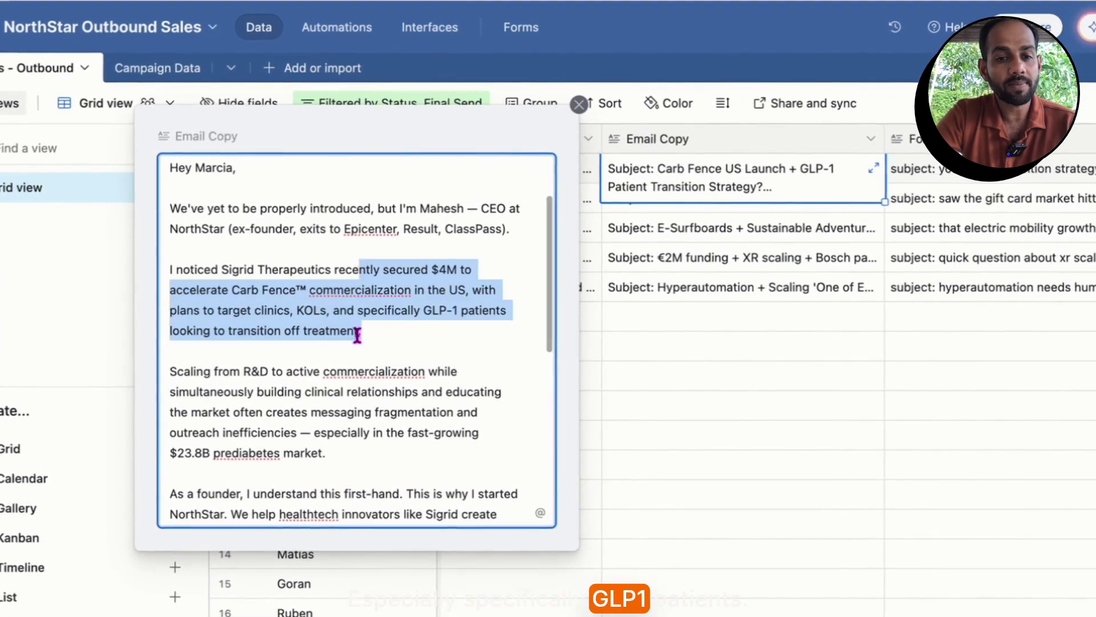
scroll(360, 266, down, 2)
drag(214, 318, 332, 403)
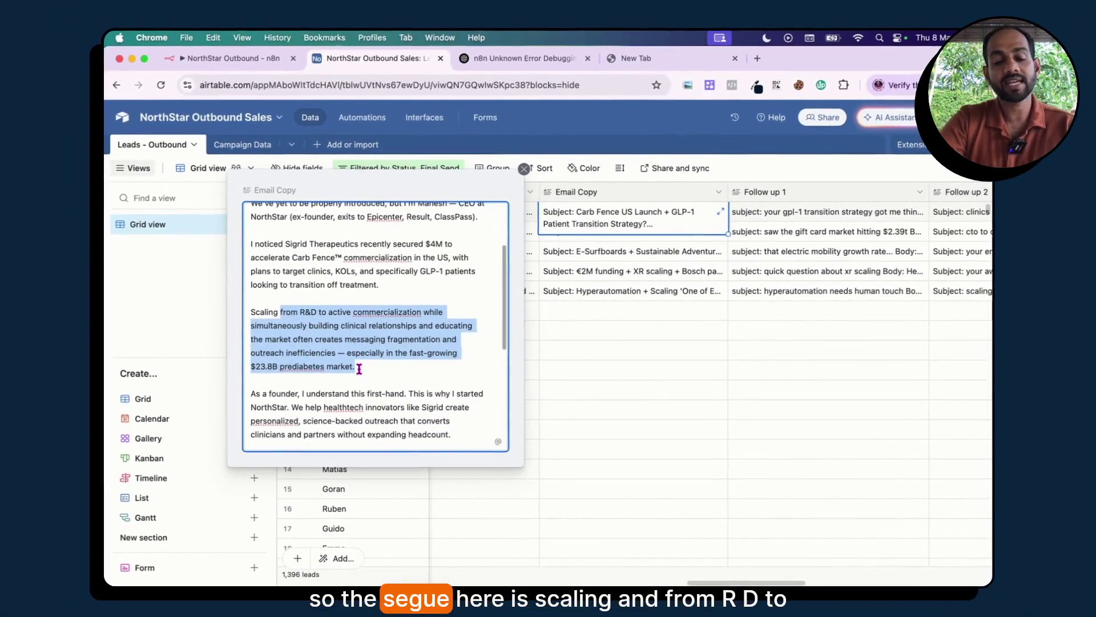
Highlight the "As a founder" value paragraph and the "I know outbound might not feel like a priority" paragraph
scroll(359, 370, down, 1)
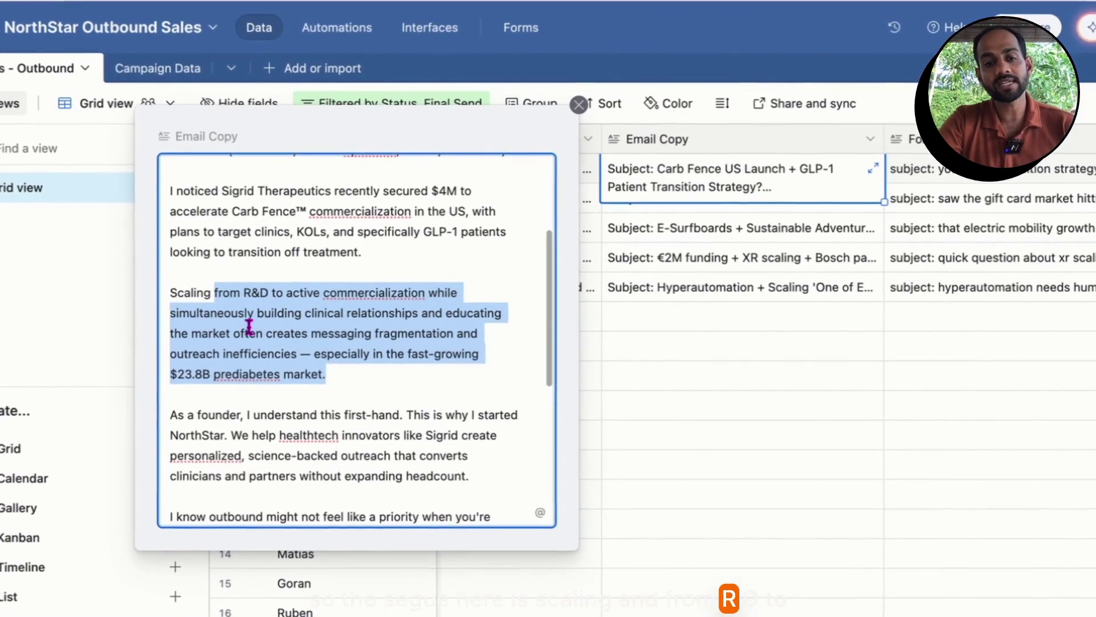
scroll(291, 354, down, 2)
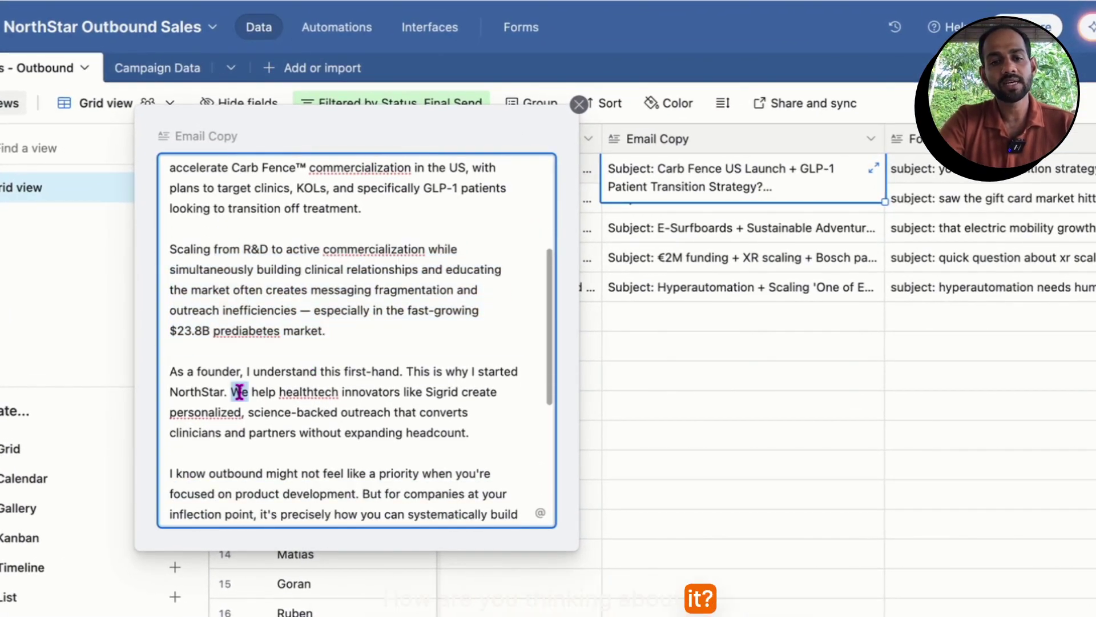
triple_click(237, 387)
scroll(238, 390, down, 2)
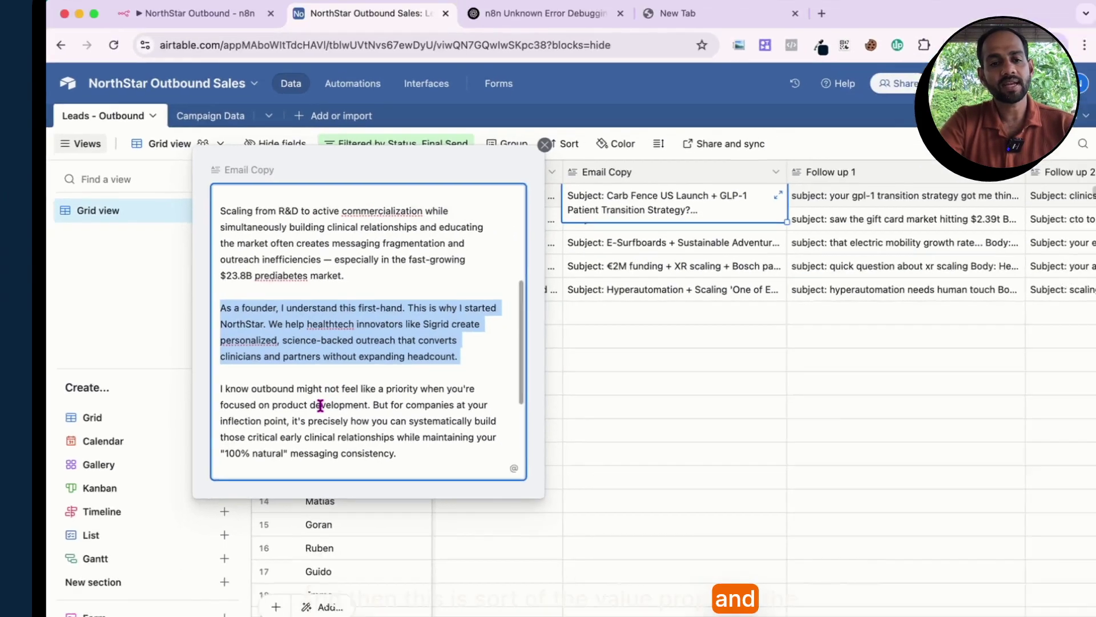
triple_click(296, 432)
scroll(297, 432, down, 4)
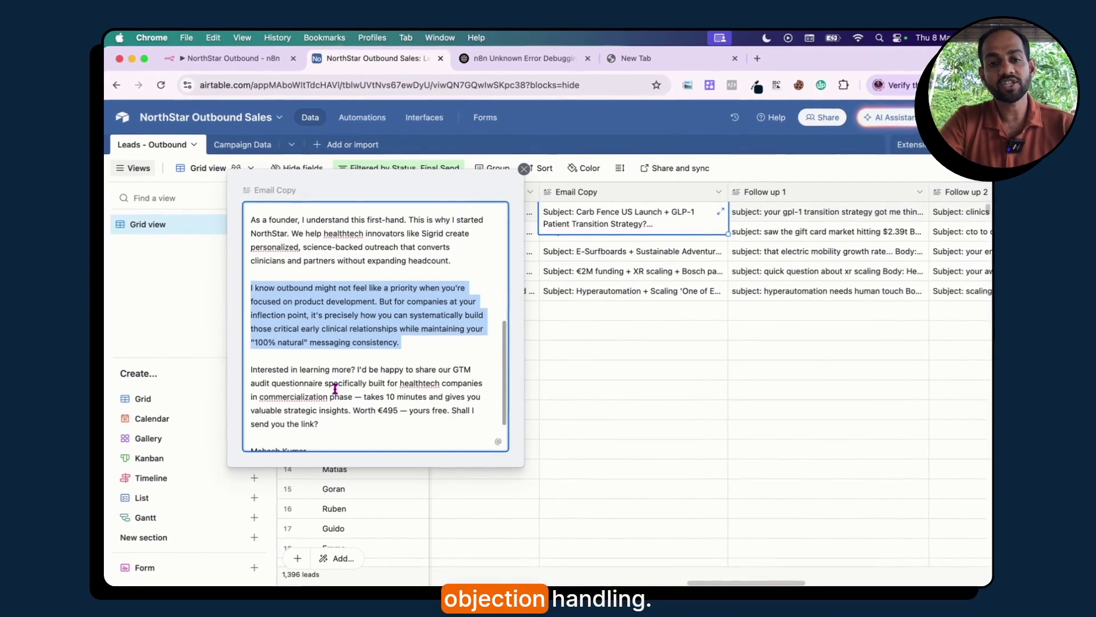
Highlight "questionnaire" in the email's closing GTM audit offer, view the signature, and close the expanded Email Copy
double_click(320, 384)
scroll(342, 394, down, 2)
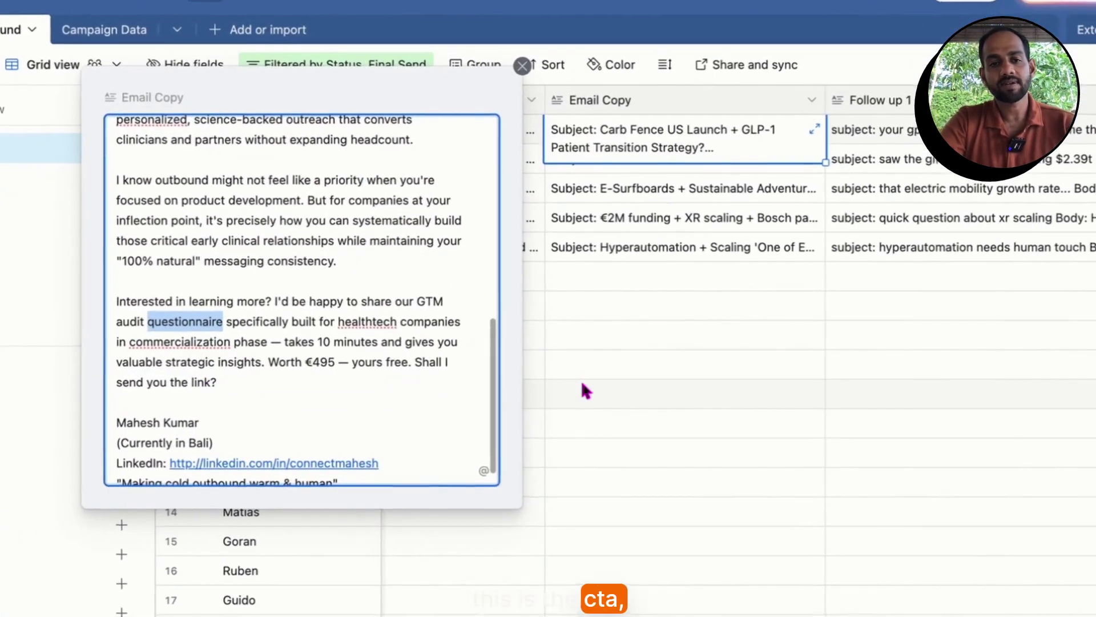
click(583, 384)
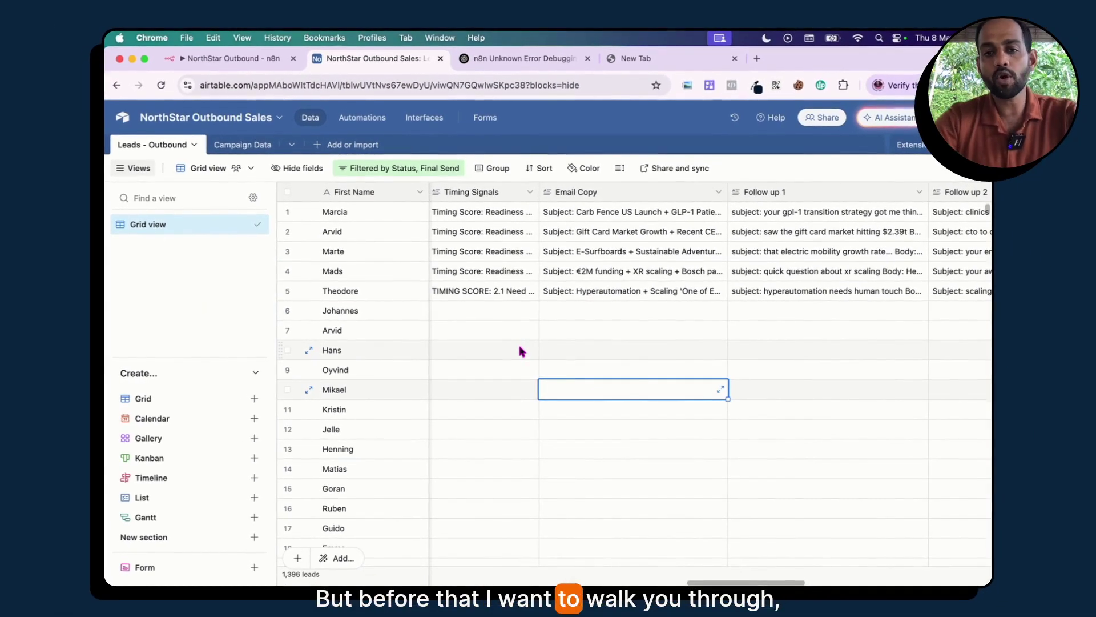
Switch to the Google Slides window with the Intro To Outbound Sales - Workshop deck
key(ctrl+Up)
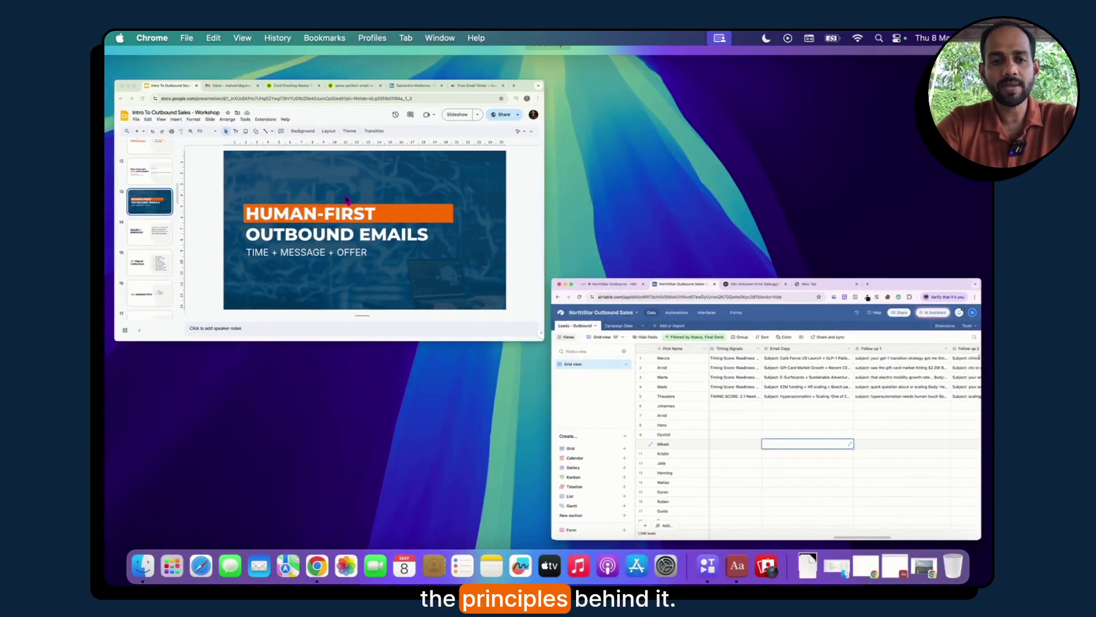
click(346, 198)
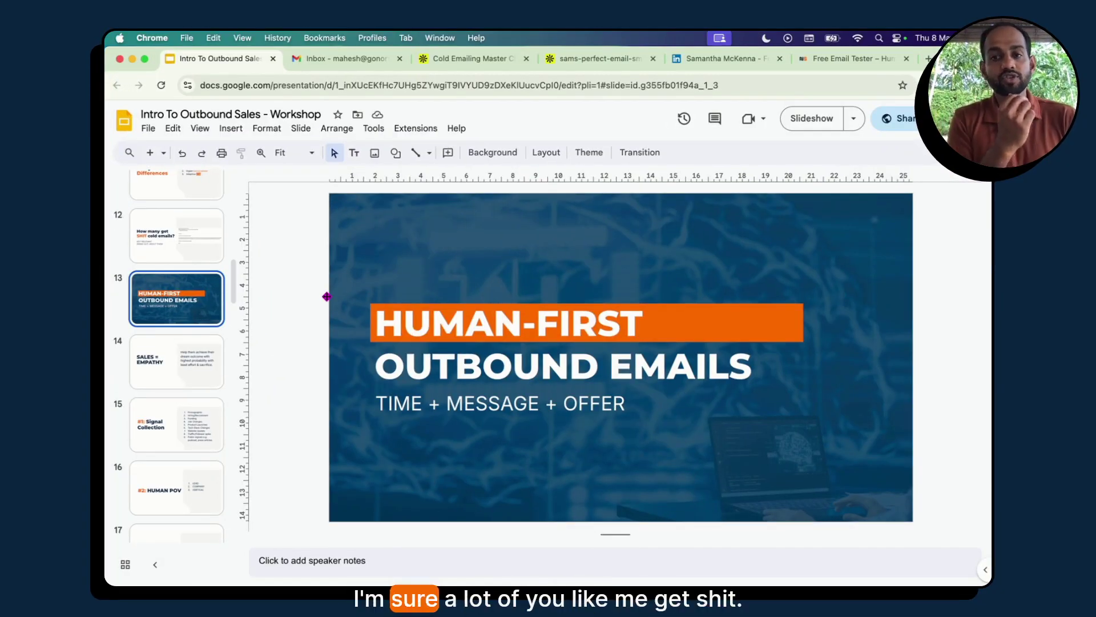
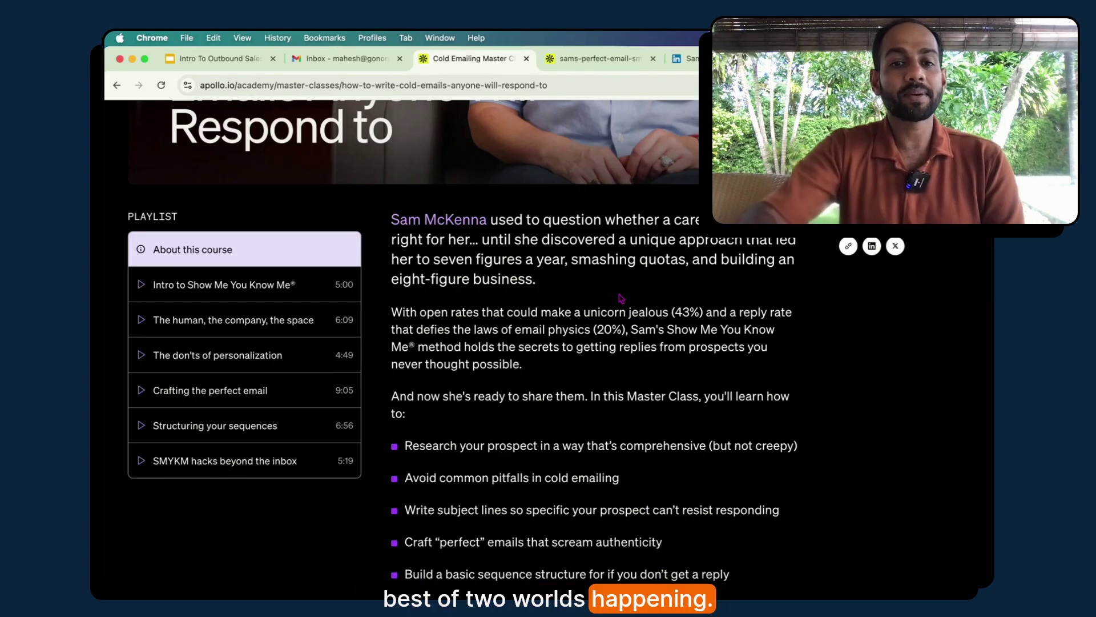
Open the lesson "The human, the company, the space" in the Apollo course playlist and view its description
click(228, 324)
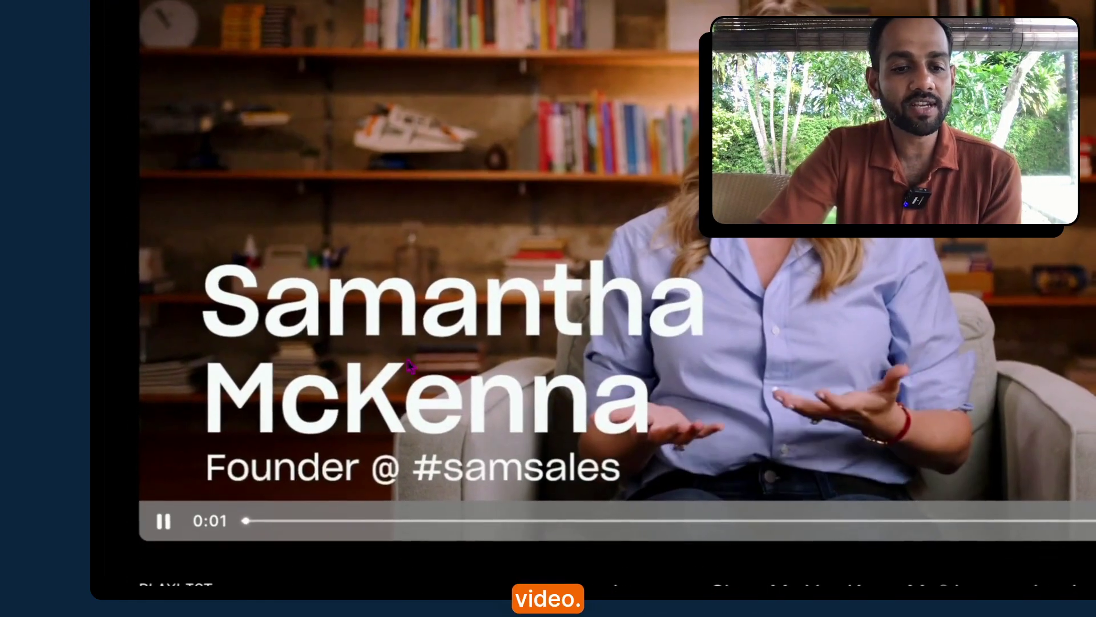
scroll(163, 531, down, 5)
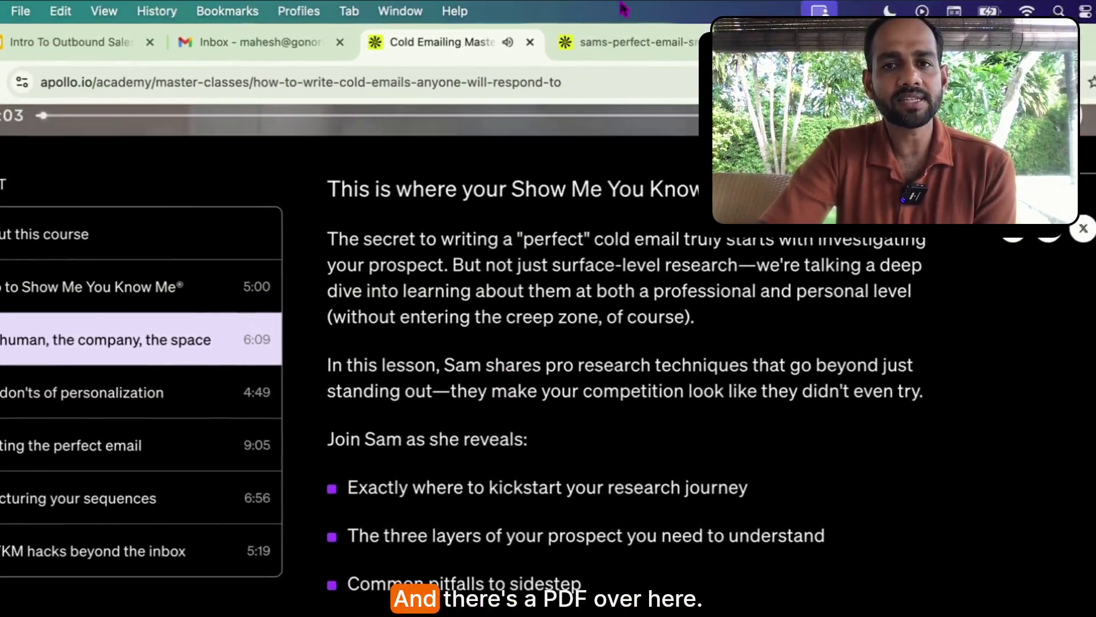
Open sams-perfect-email-smykm-cheat-sheet.pdf and review the prospect research section through to the personalization pitfalls
click(628, 42)
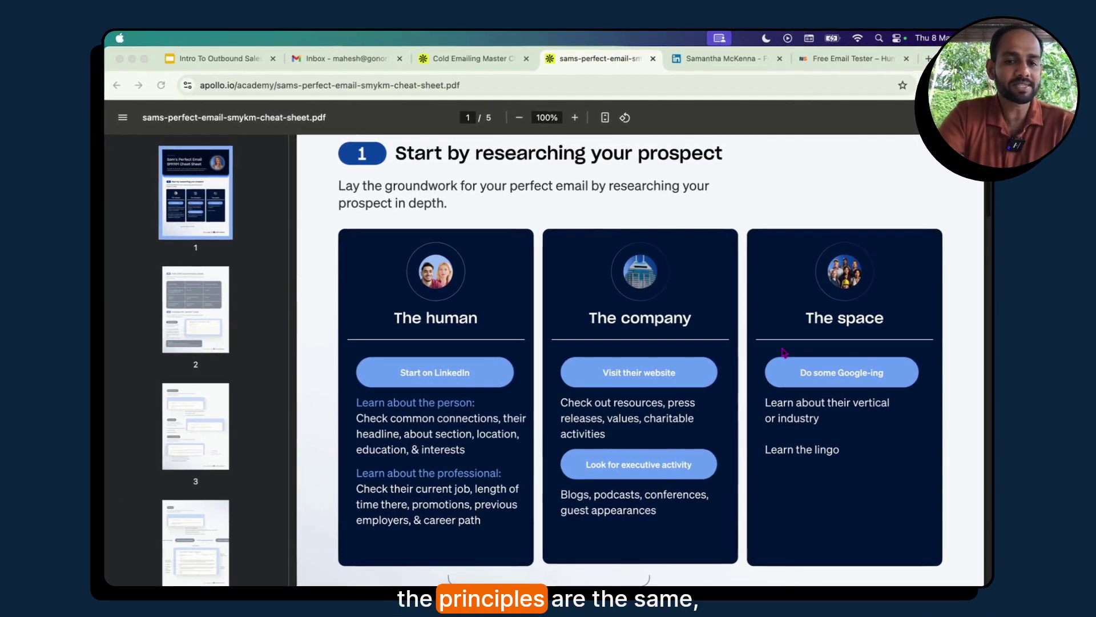
scroll(784, 352, down, 2)
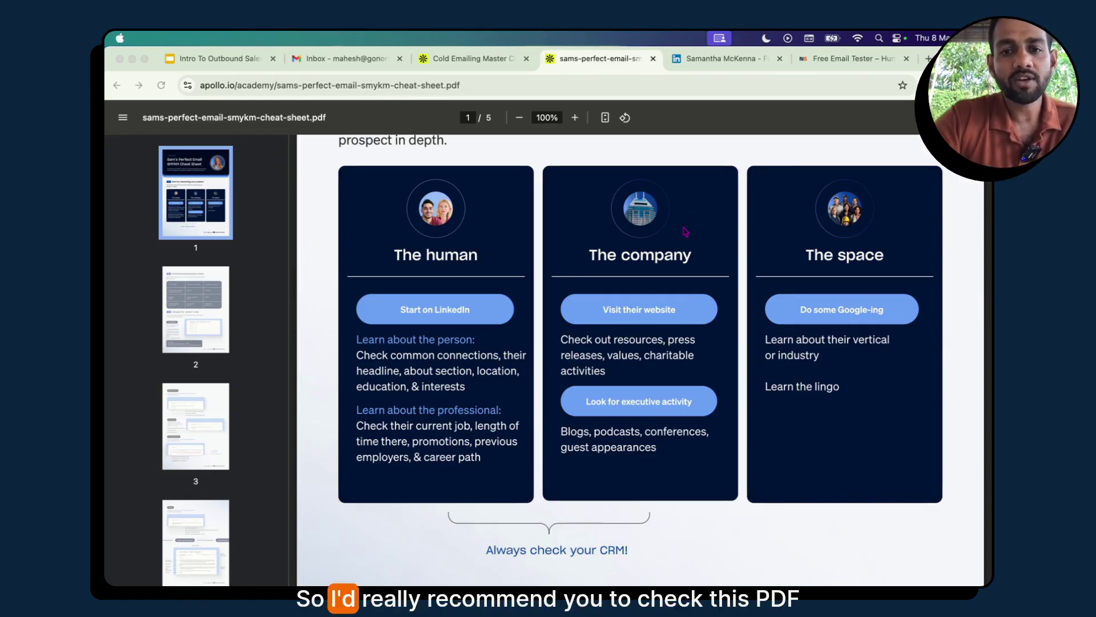
click(193, 567)
scroll(519, 423, down, 5)
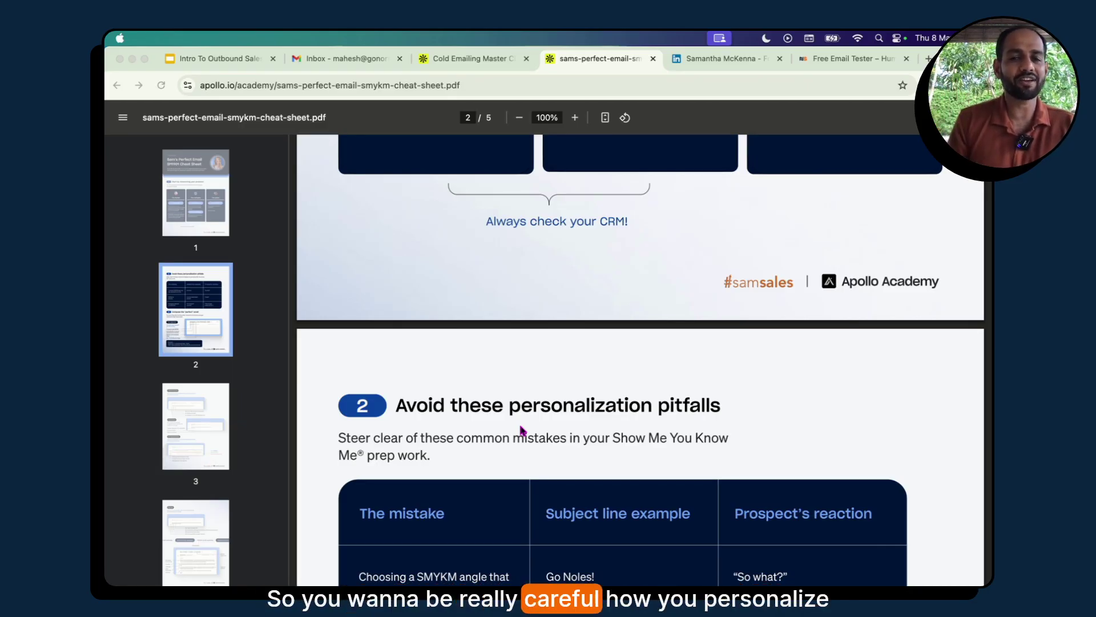
View the course instructor's LinkedIn profile and return to the Intro To Outbound Sales workshop slides
click(711, 62)
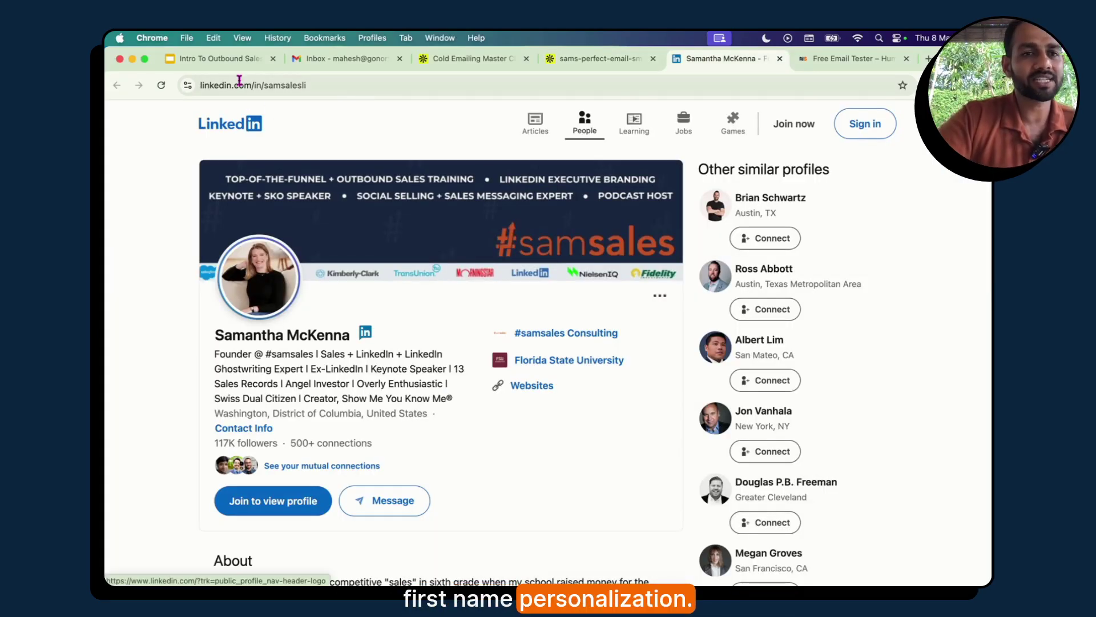
click(235, 61)
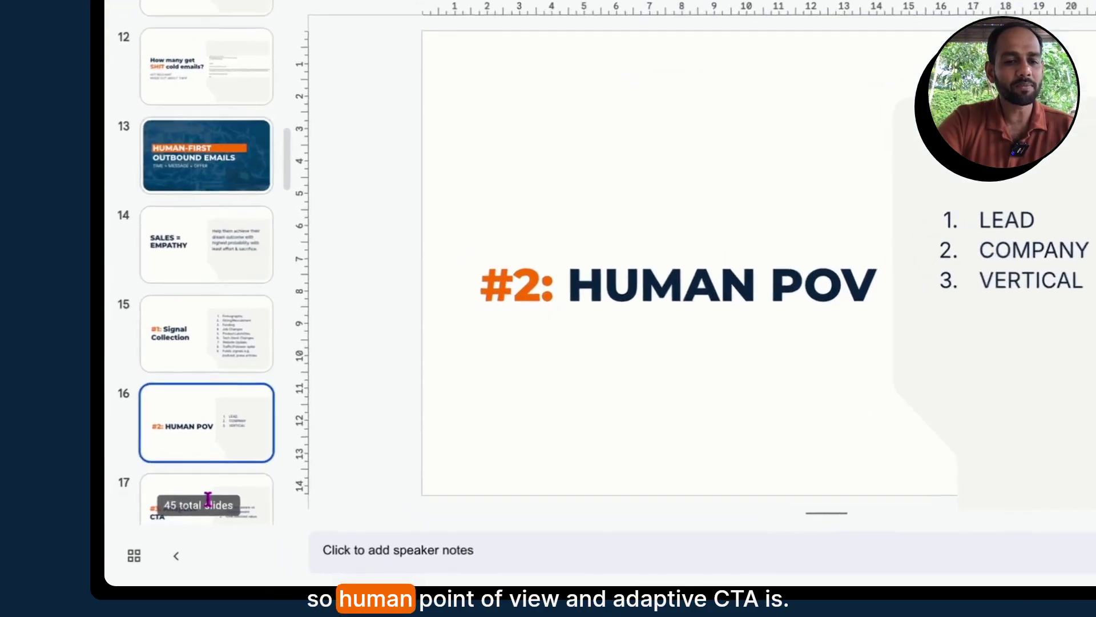
View the "#3: Adaptive CTA" slide and switch to the browser window with the NorthStar Outbound Sales base in Airtable
click(151, 531)
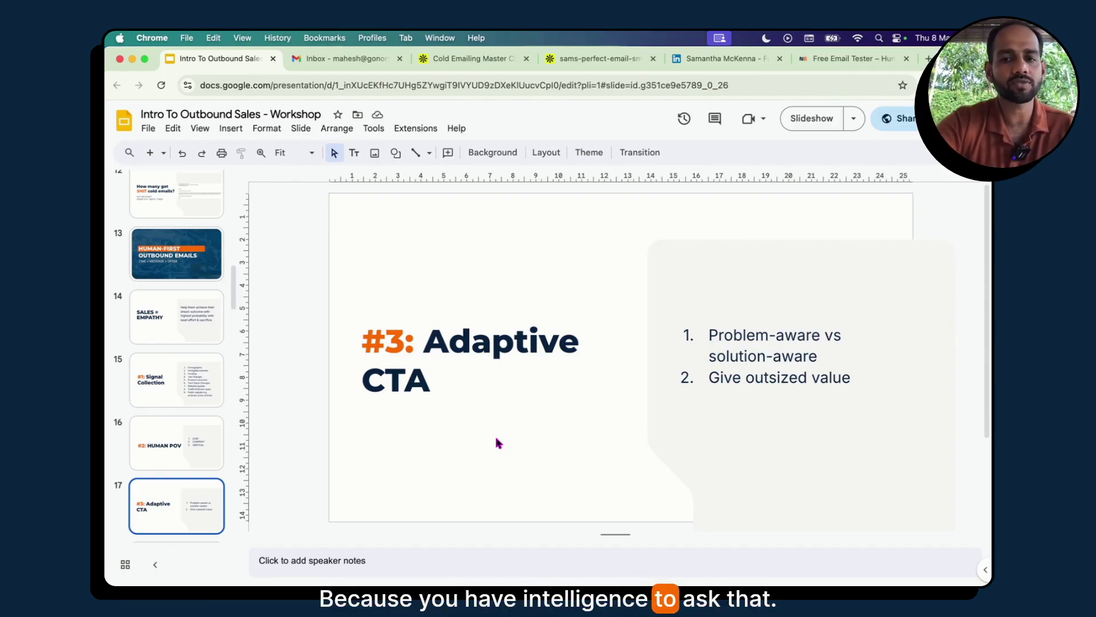
scroll(499, 443, down, 3)
key(ctrl+Up)
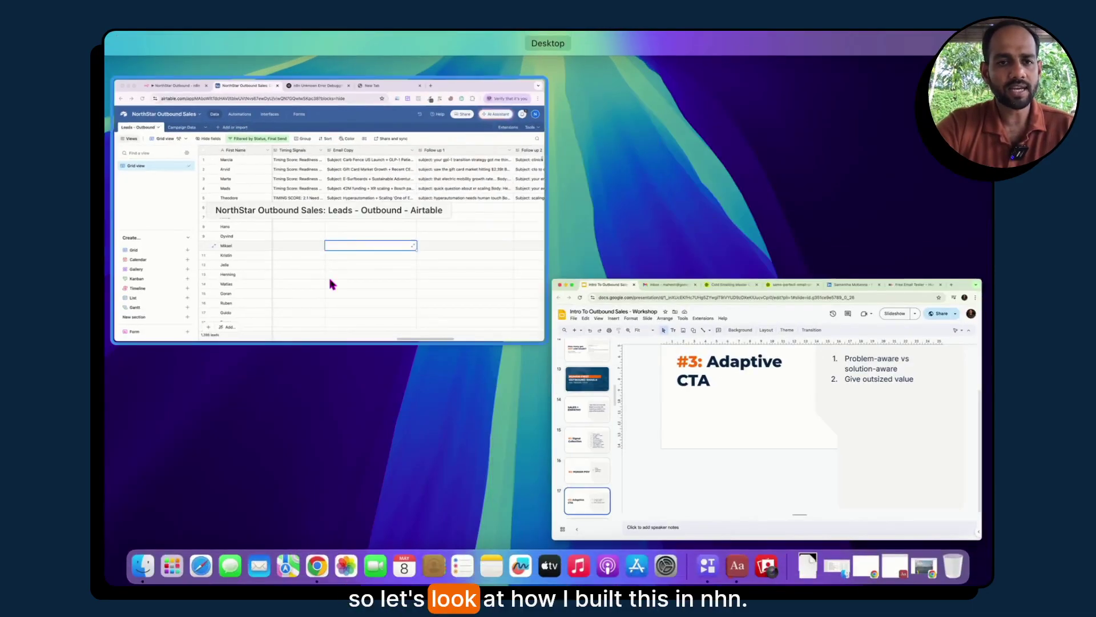
click(331, 282)
click(229, 58)
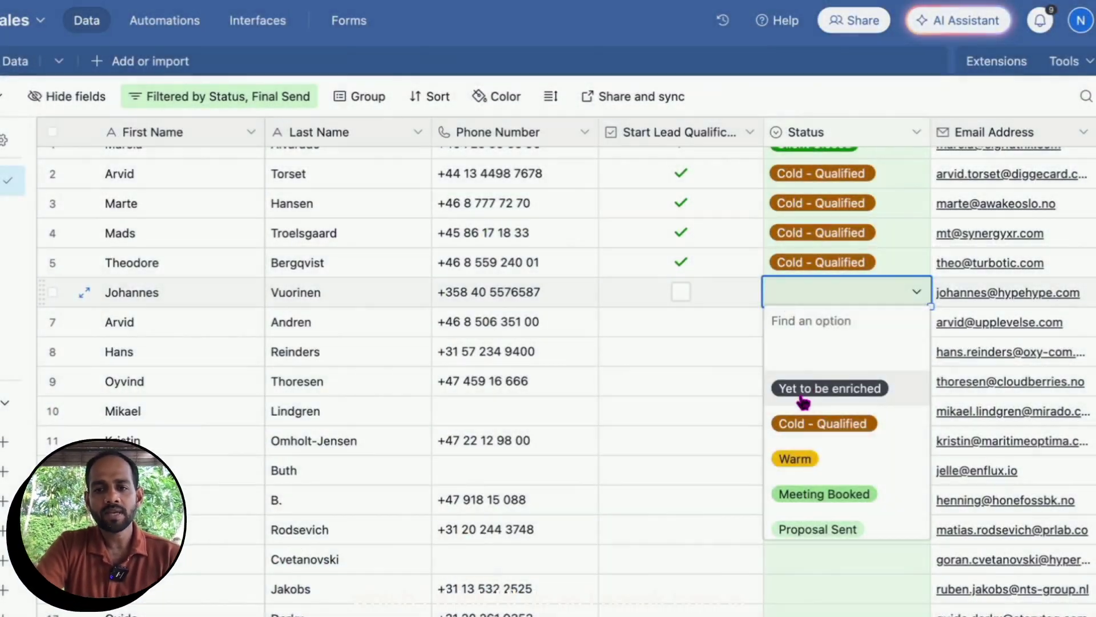
Set the sixth lead's Status to "Yet to be enriched" and tick Start Lead Qualification for leads 6 to 8
click(803, 390)
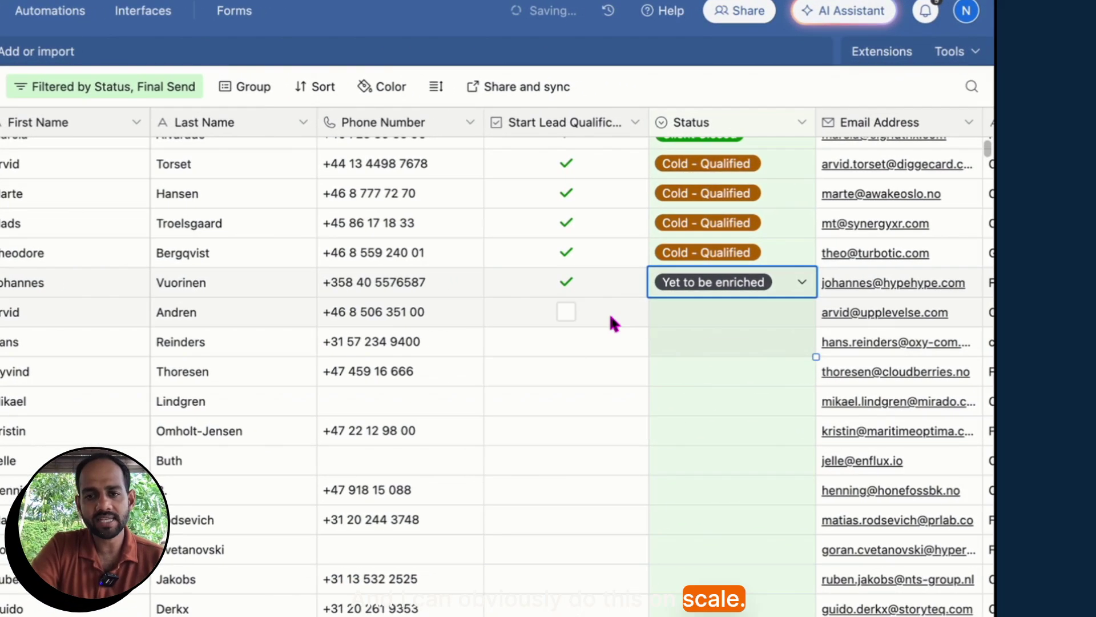
click(680, 322)
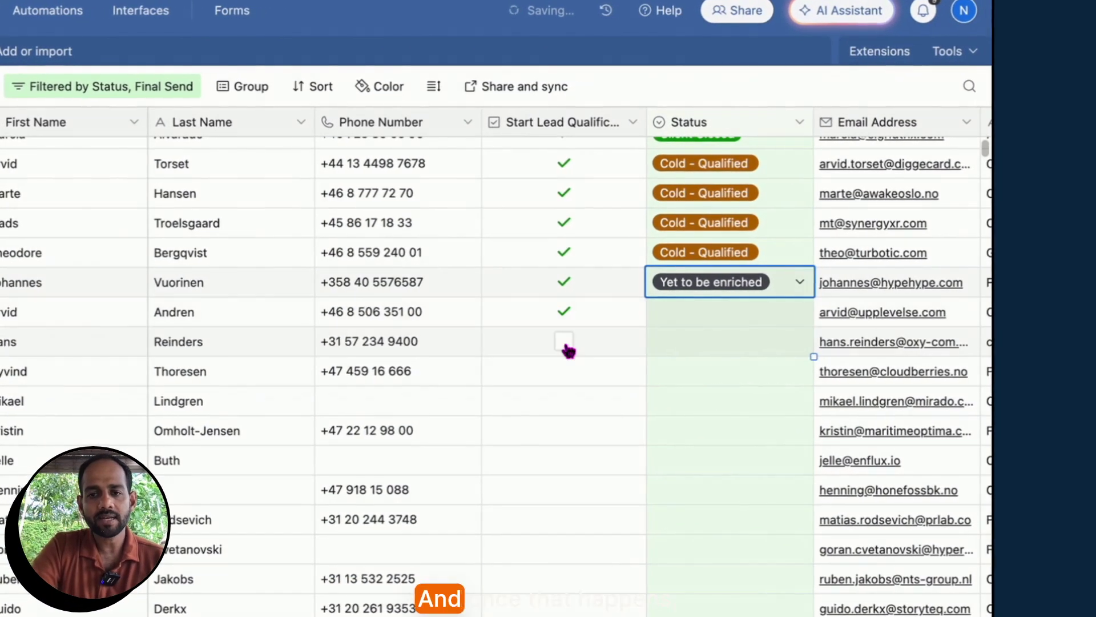
click(680, 351)
Examine the lead enrichment columns from the LinkedIn and company website fields through the website, human, industry and timing signals
scroll(744, 326, right, 10)
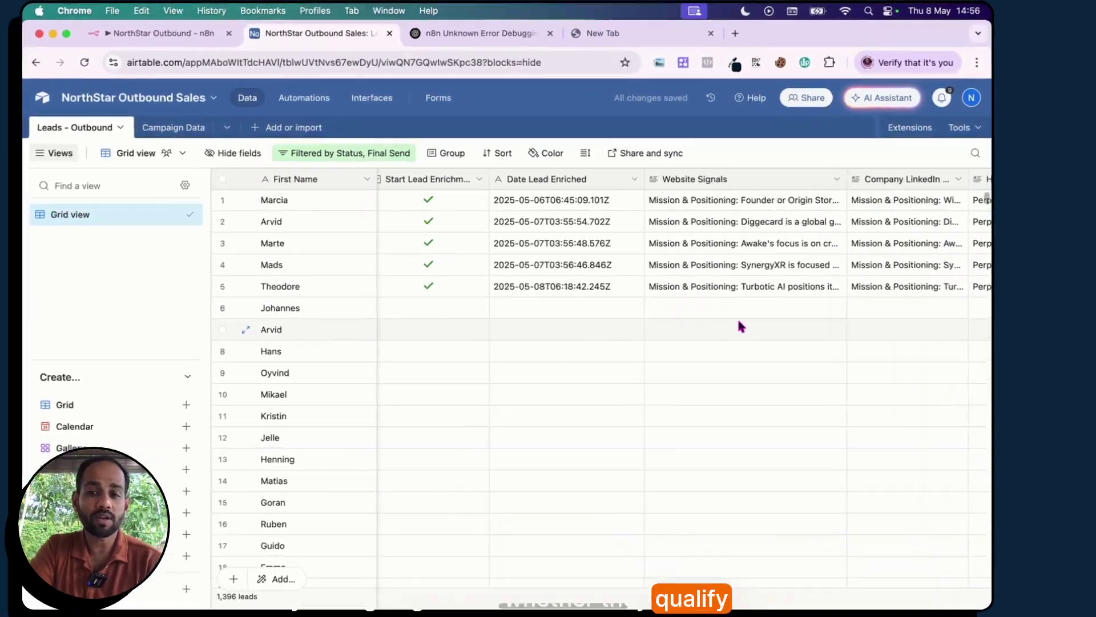
scroll(656, 303, left, 10)
scroll(655, 302, right, 5)
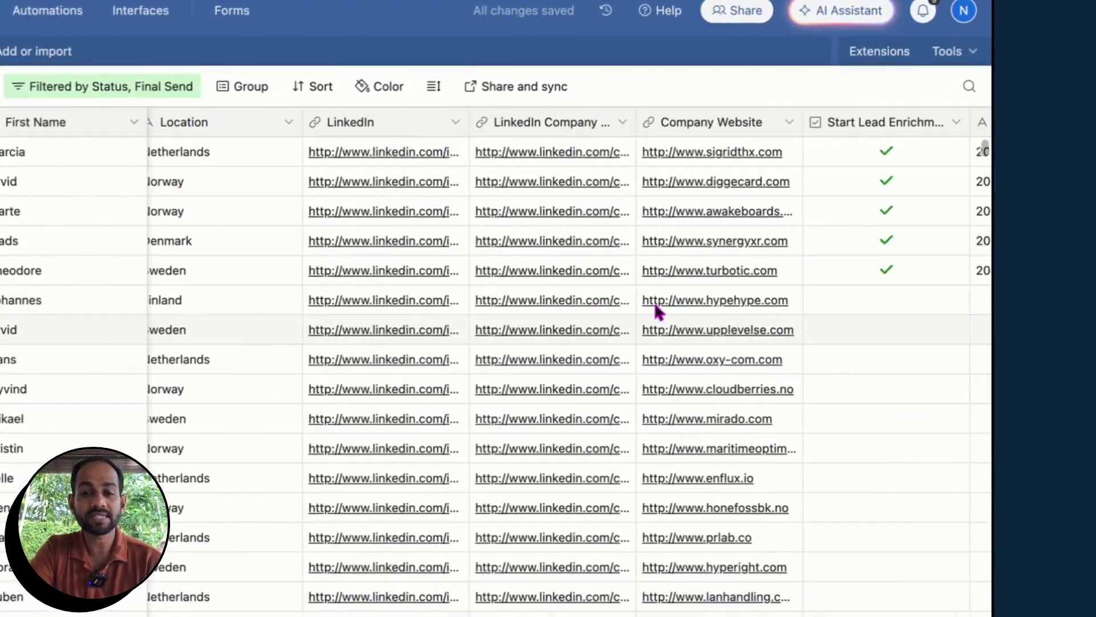
scroll(654, 305, right, 5)
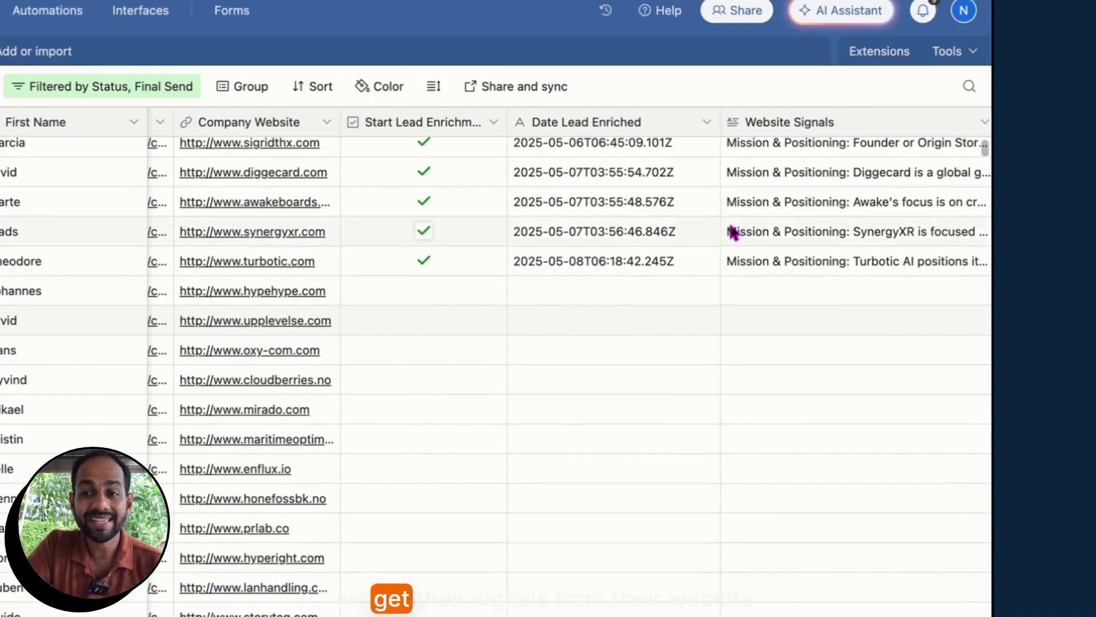
scroll(806, 303, right, 3)
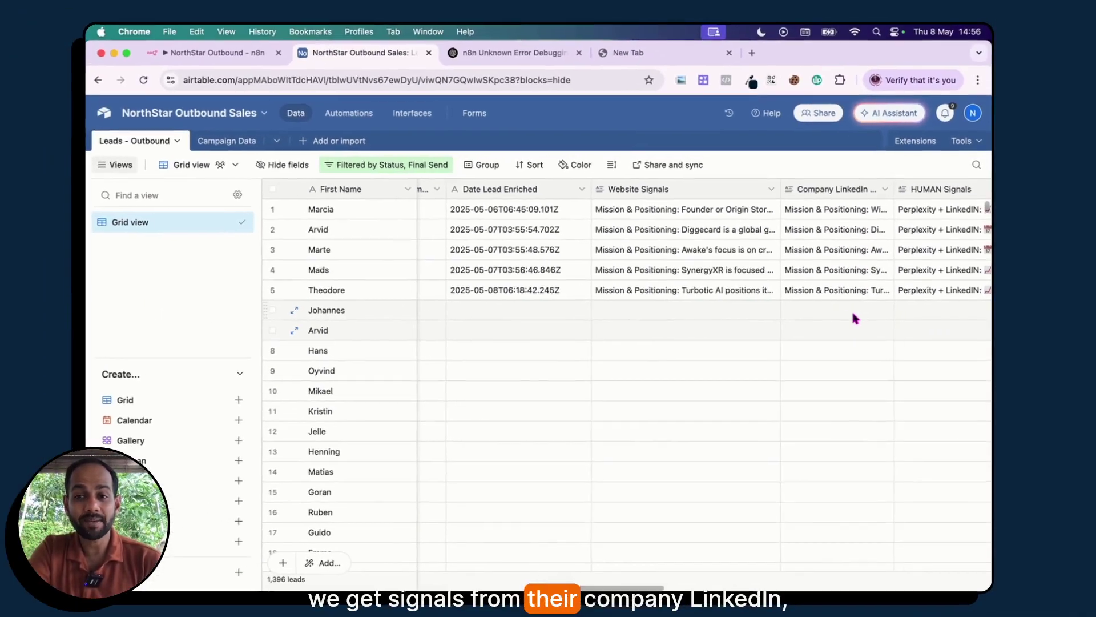
scroll(818, 316, right, 3)
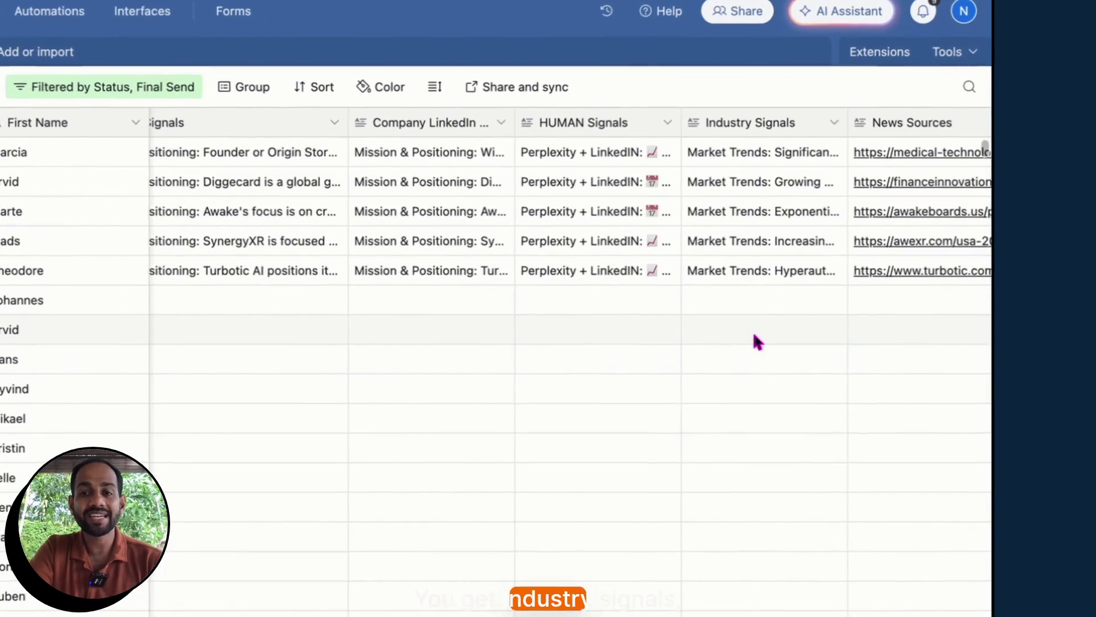
scroll(830, 329, right, 3)
scroll(754, 335, right, 1)
scroll(734, 322, right, 5)
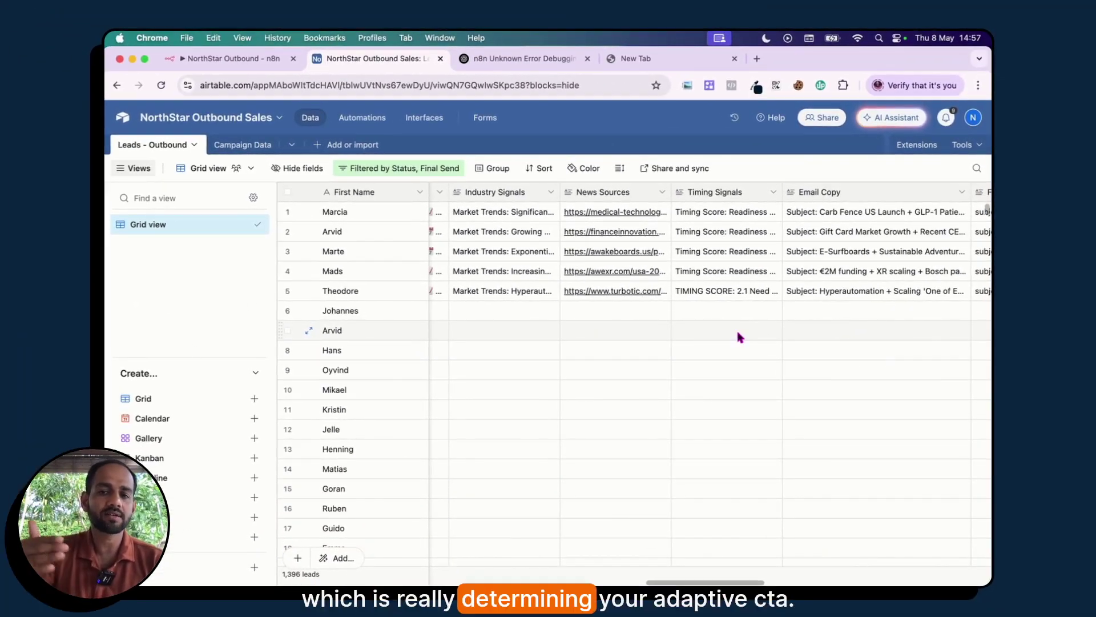
Review the Email Copy column and the Follow up 1 to Follow up 7 columns up to Final Send
scroll(740, 337, right, 5)
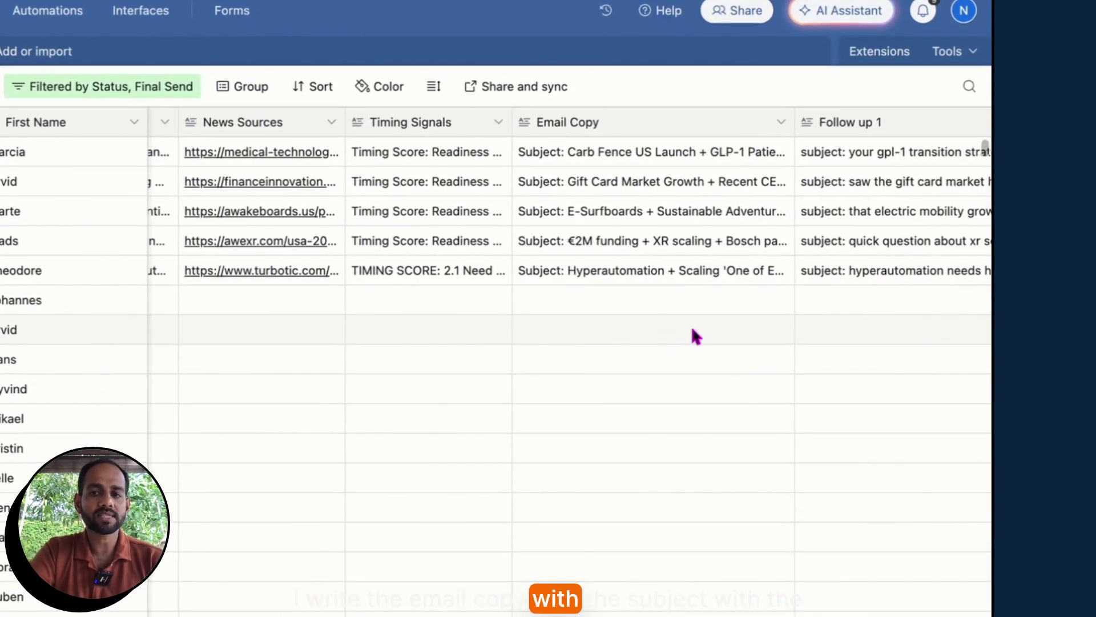
scroll(695, 337, right, 6)
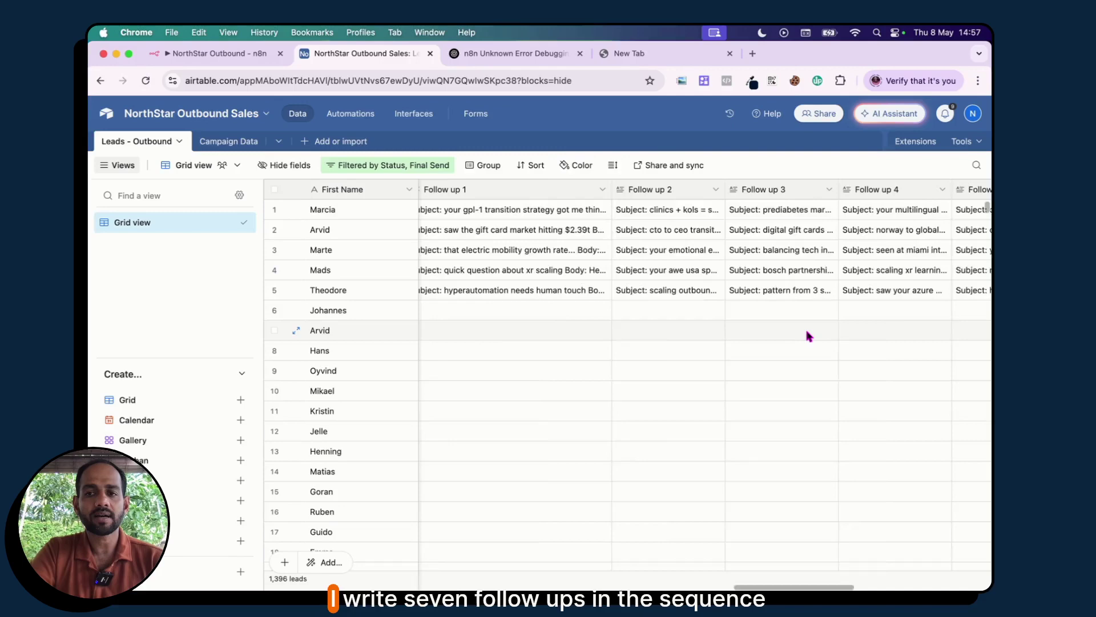
scroll(807, 335, right, 6)
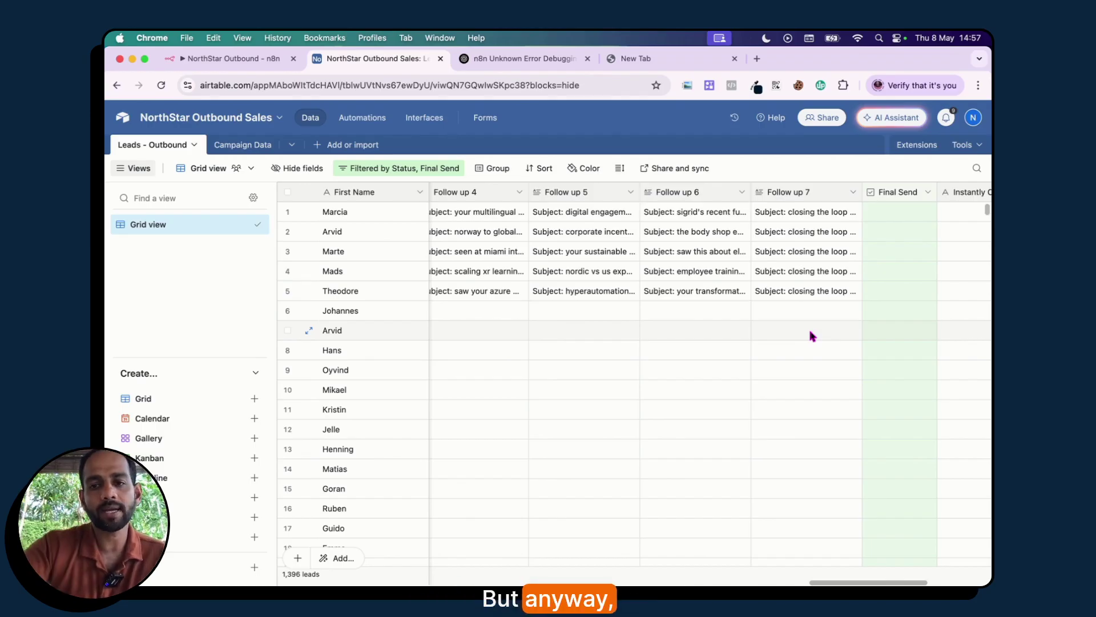
scroll(810, 335, left, 4)
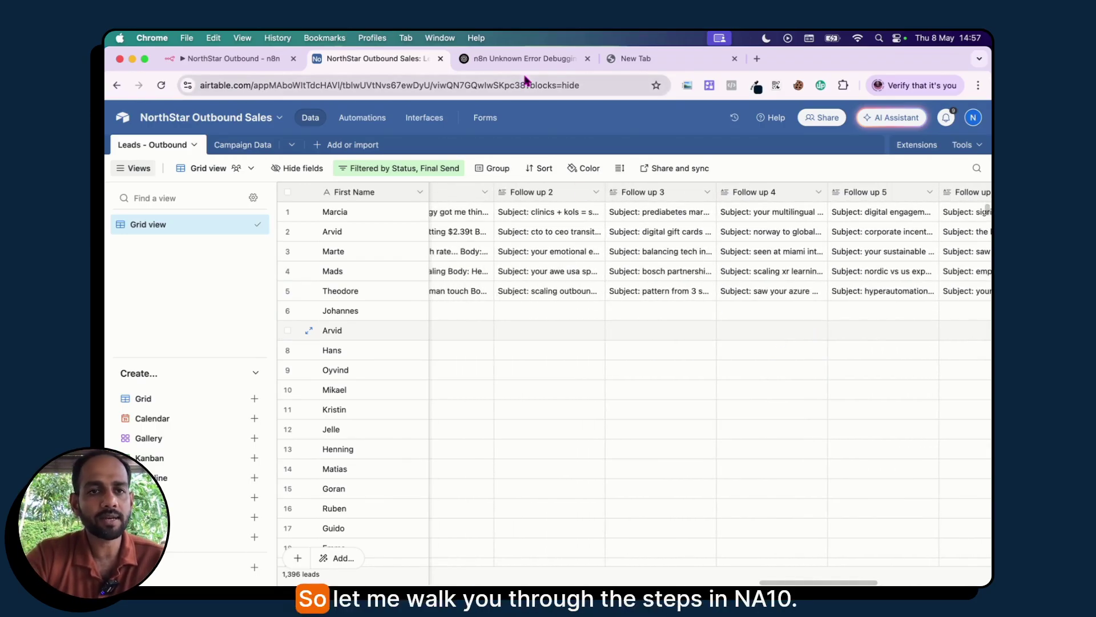
Switch to the NorthStar Outbound workflow in n8n and open its Webhook node
click(215, 57)
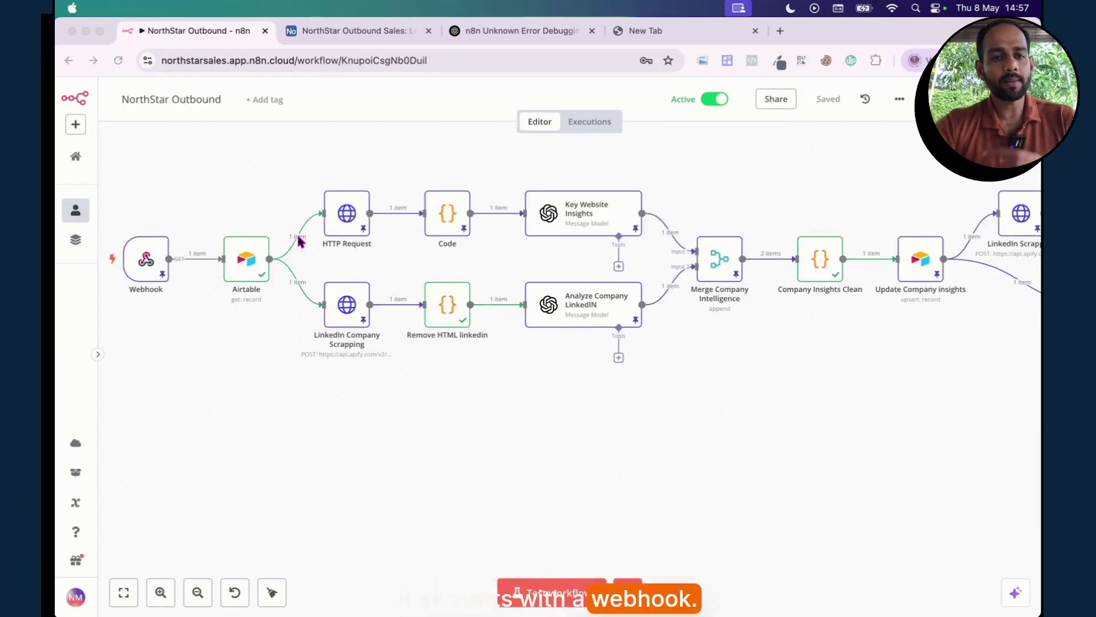
double_click(137, 270)
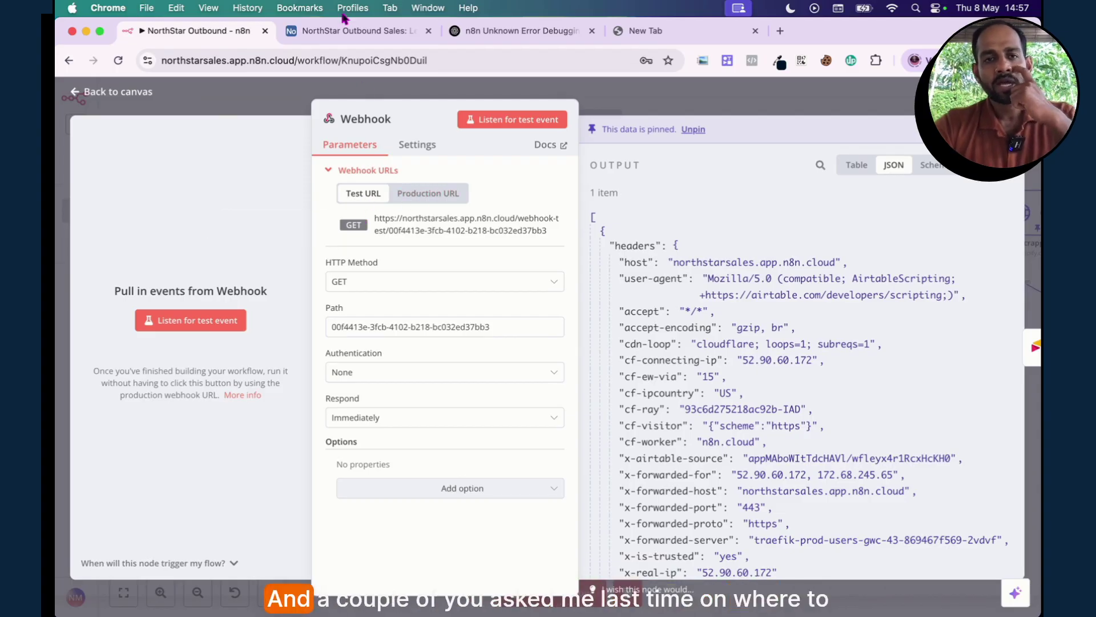
Return to Airtable and inspect the trigger conditions of the "Yet to be enriched > Final Email" automation
click(336, 33)
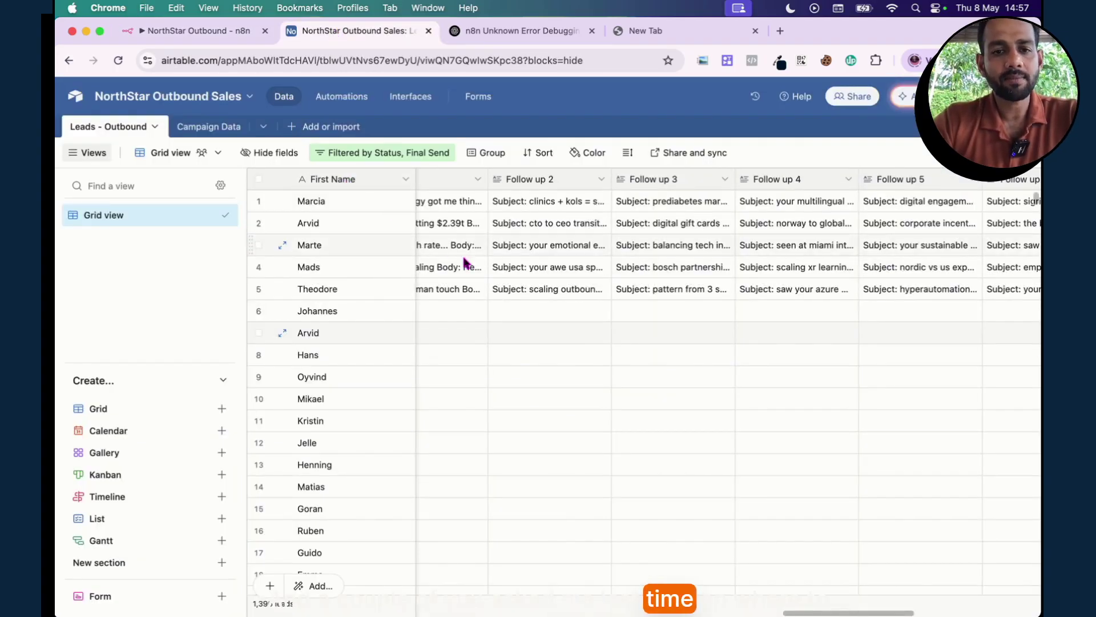
scroll(493, 276, left, 10)
scroll(495, 282, left, 10)
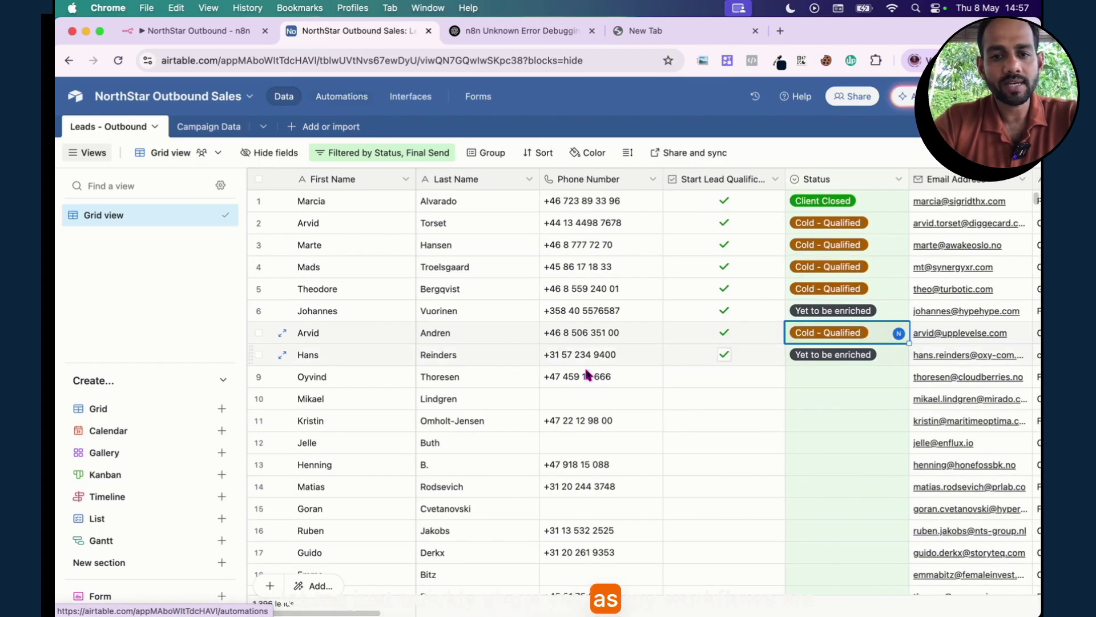
click(341, 96)
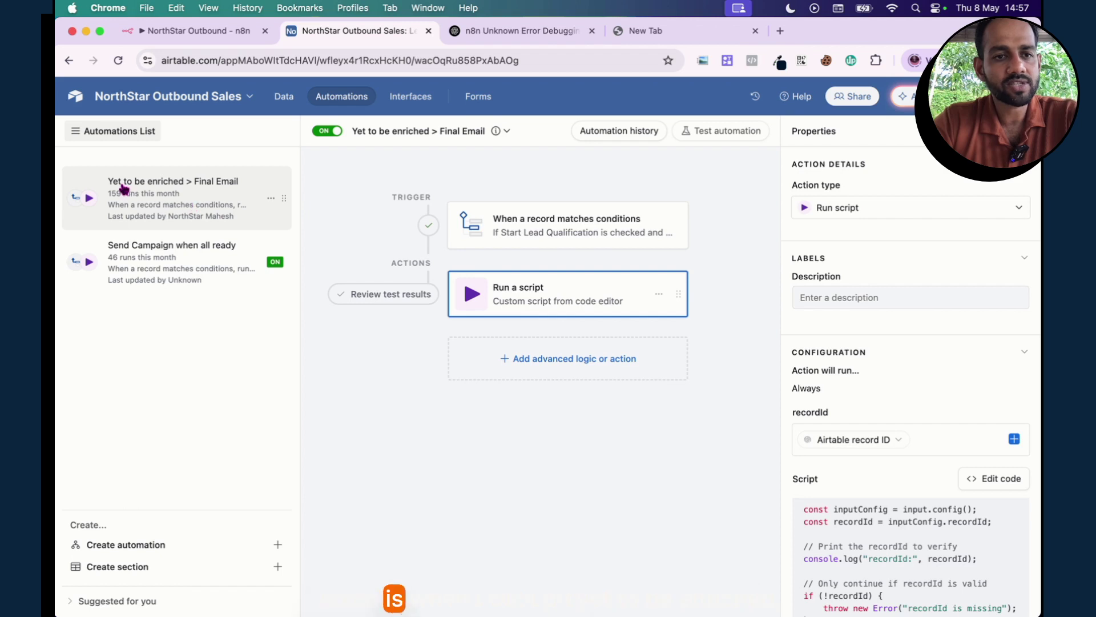
click(593, 227)
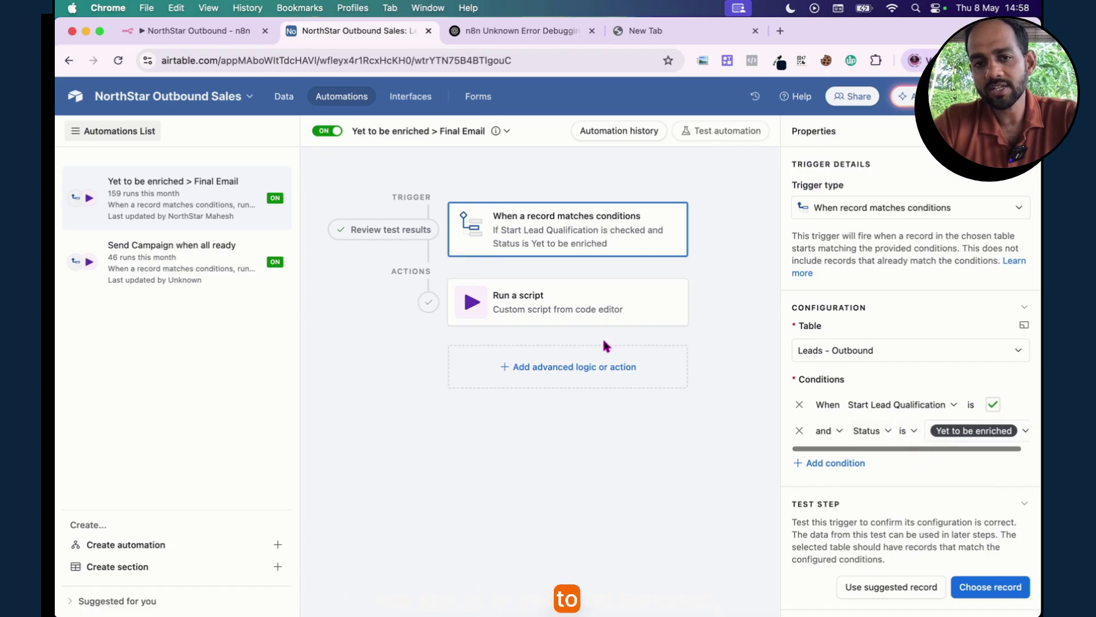
Inspect the automation's "Run a script" action and browse the available action types to locate the Run script option
click(500, 298)
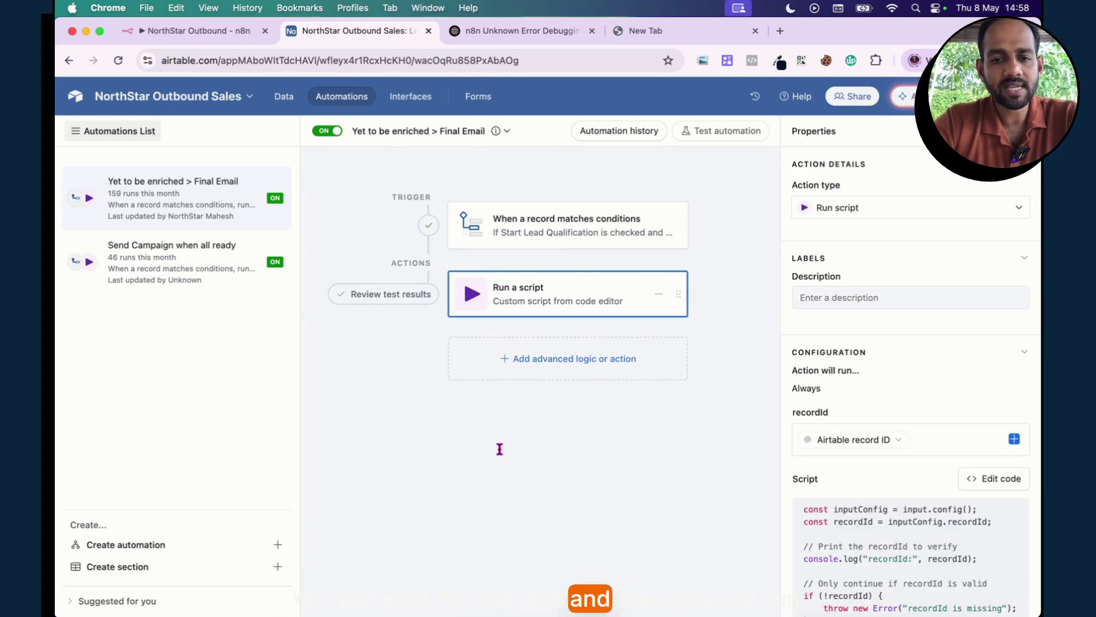
click(575, 358)
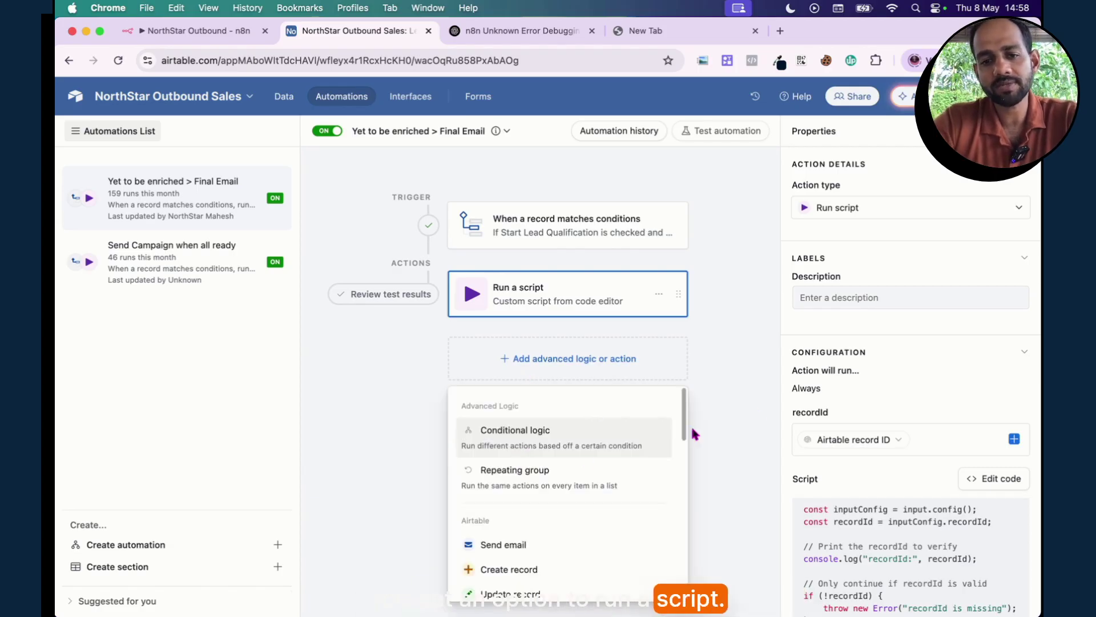
scroll(540, 506, down, 2)
scroll(542, 511, down, 3)
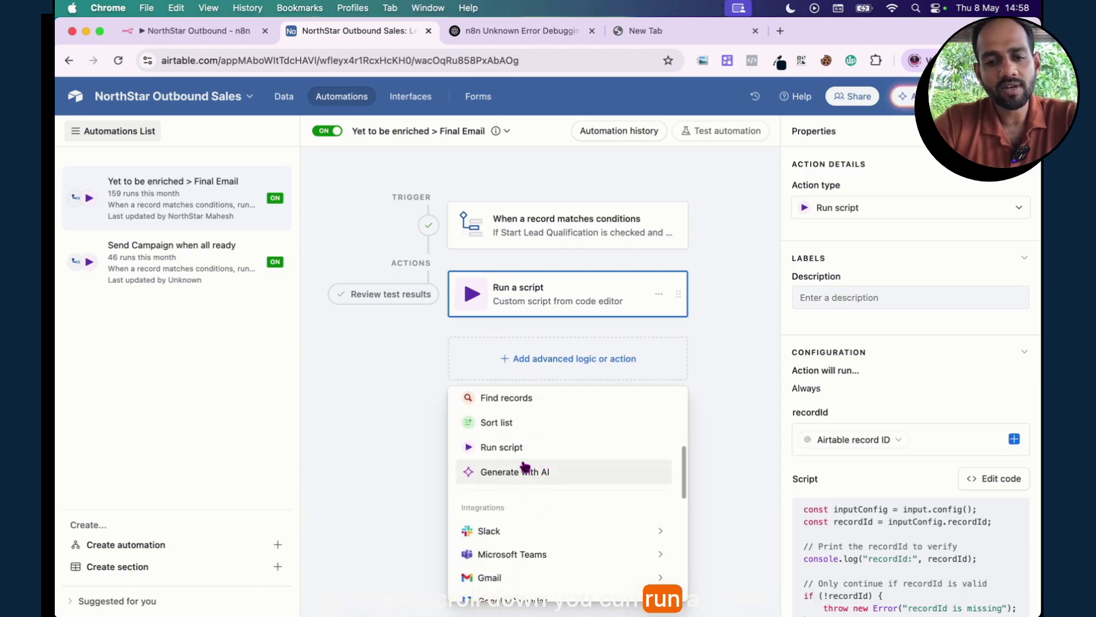
key(Escape)
Review the automation's script code with its webhook URL and compare it with the Webhook node in n8n
click(1006, 478)
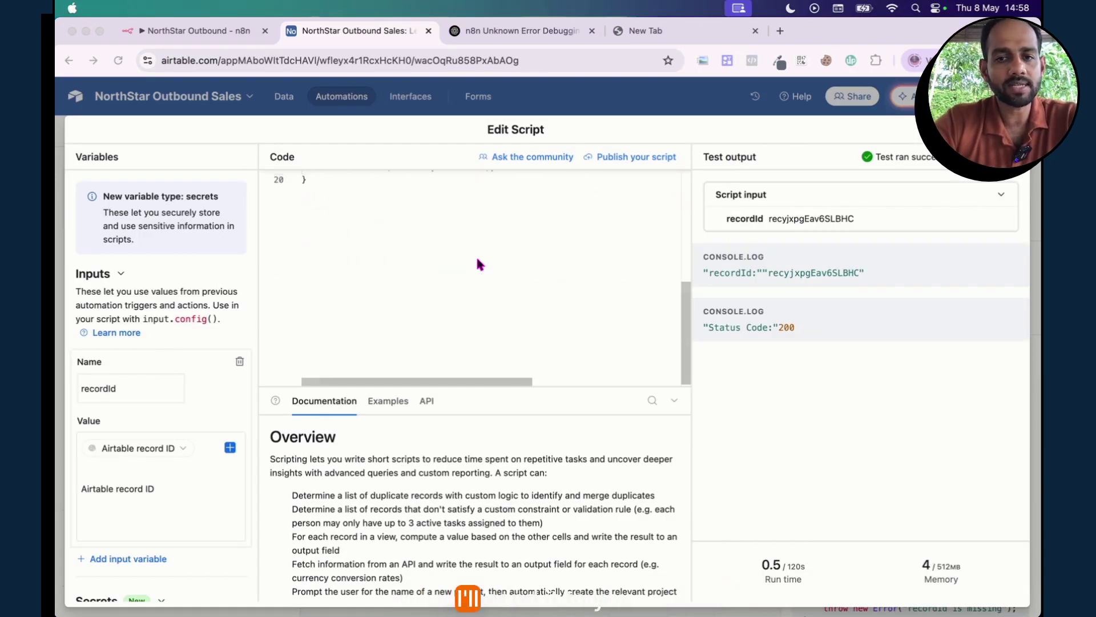
scroll(451, 263, down, 2)
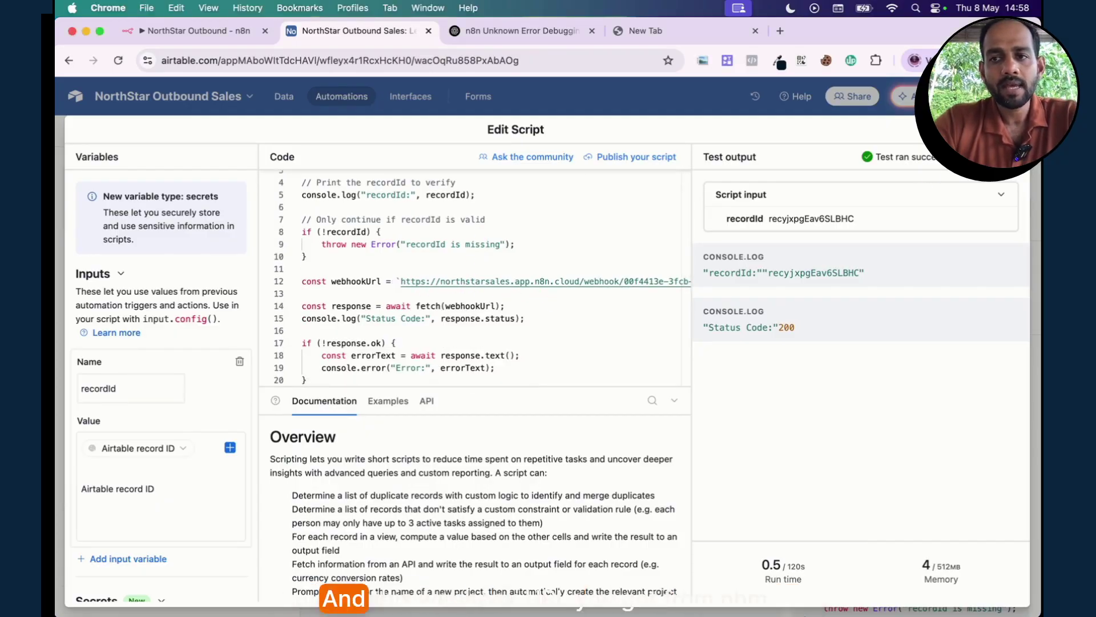
click(853, 129)
click(194, 31)
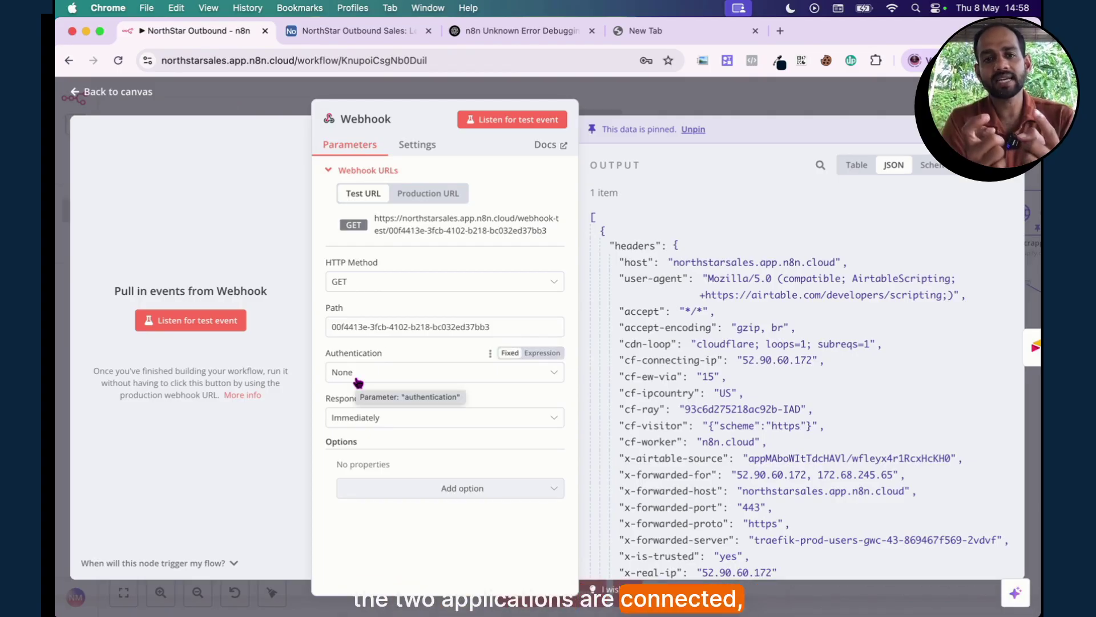
click(578, 102)
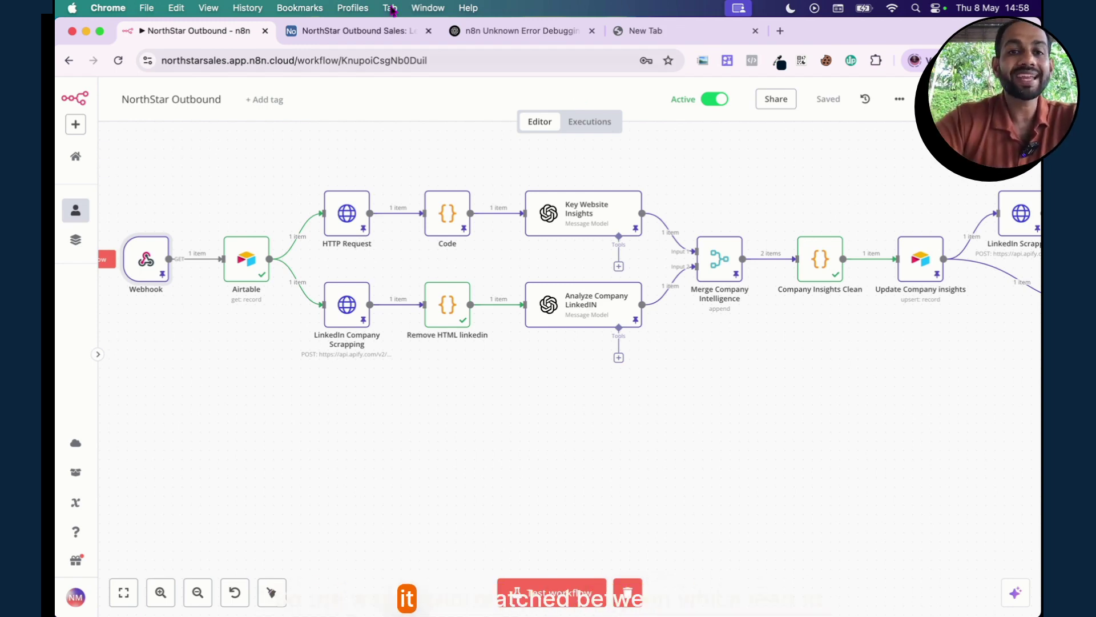
Reopen the automation script in Airtable to check the recordId input variable and return to the n8n workflow
click(336, 29)
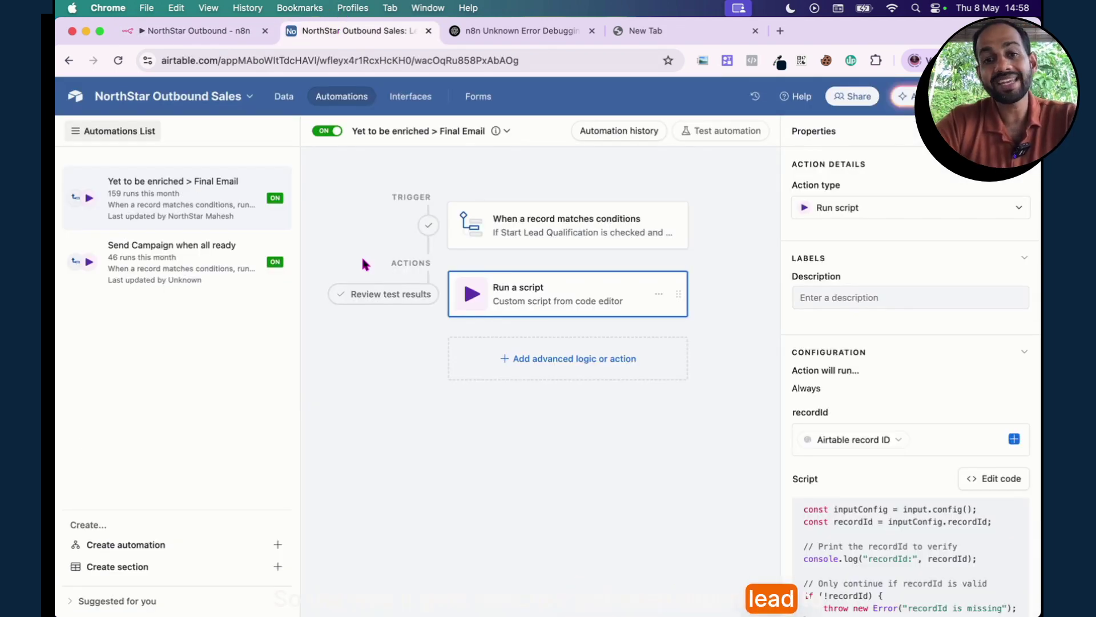
click(987, 479)
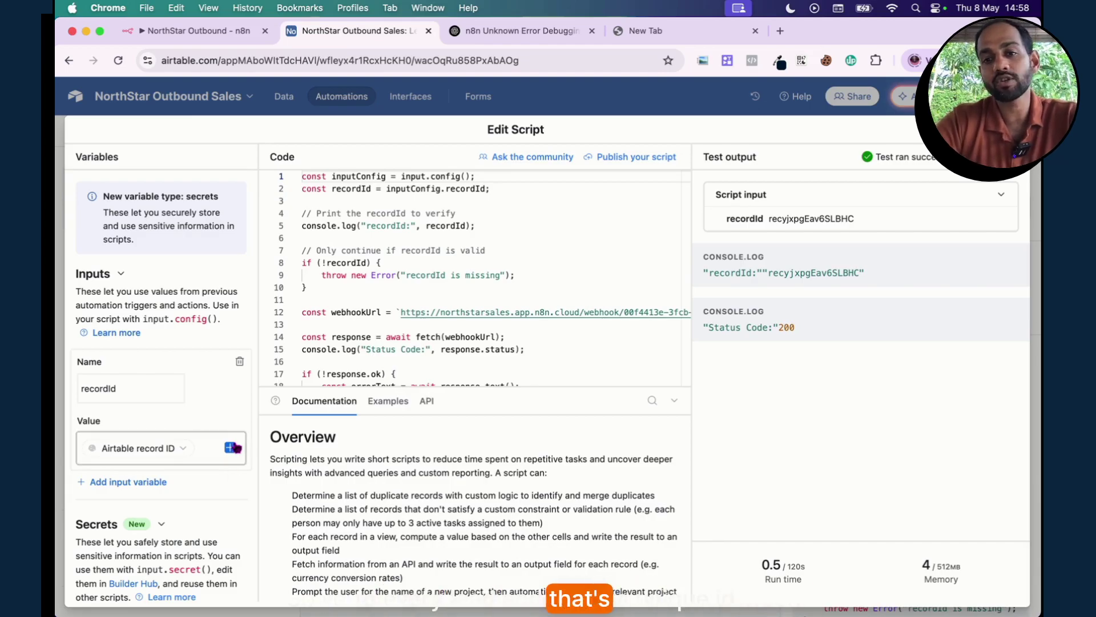
click(174, 33)
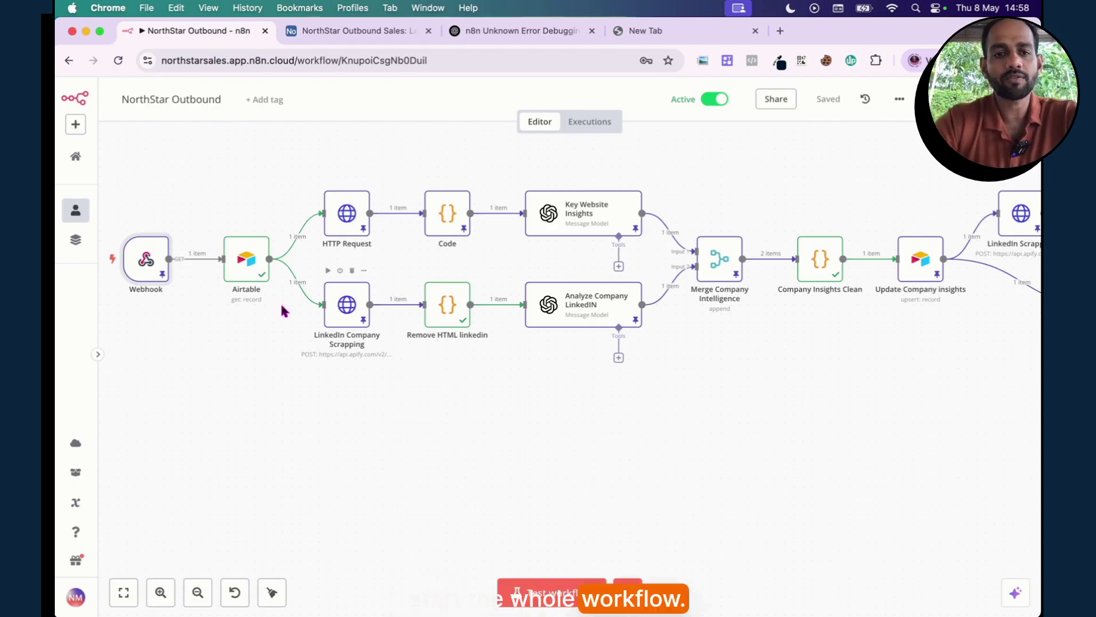
Open the Airtable node, review the lead record data in its output, and return to the canvas
click(251, 267)
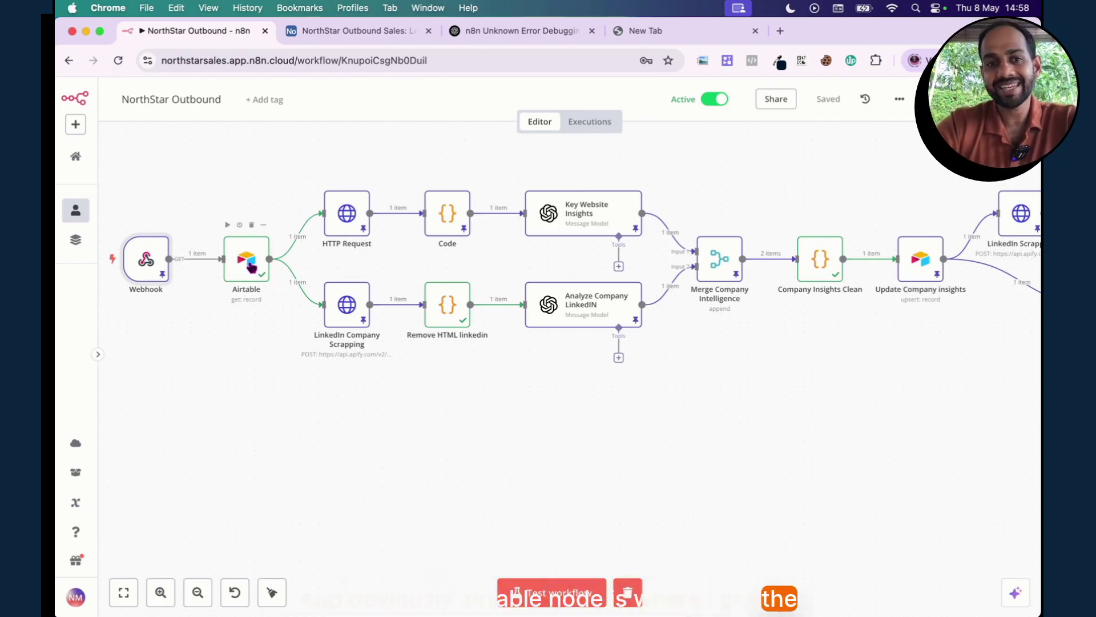
key(Return)
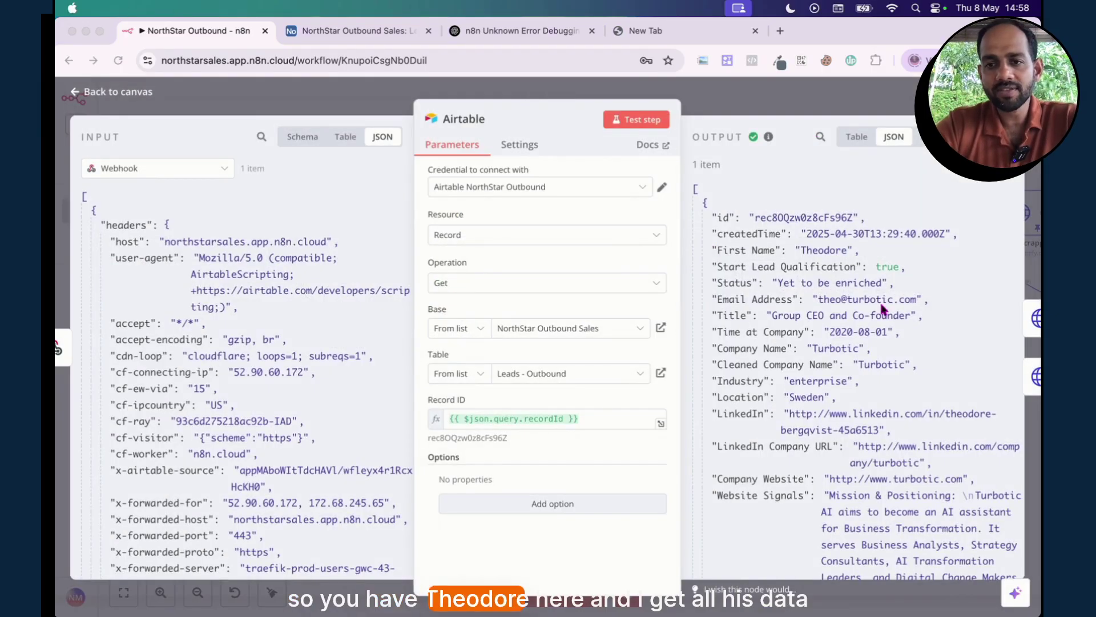
scroll(862, 354, down, 10)
scroll(862, 354, down, 5)
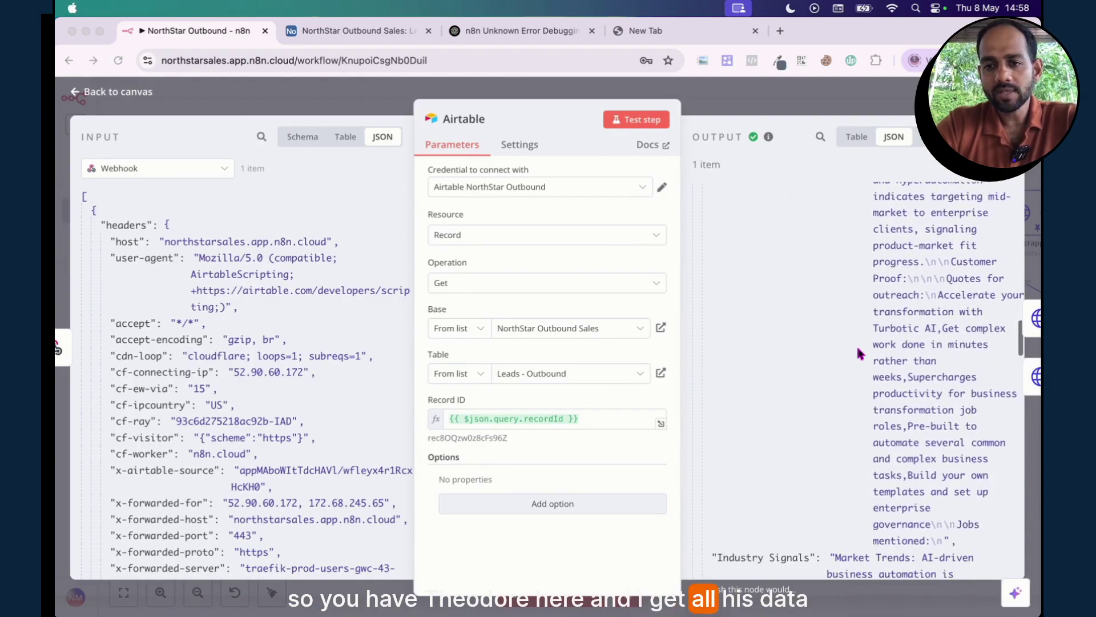
click(763, 109)
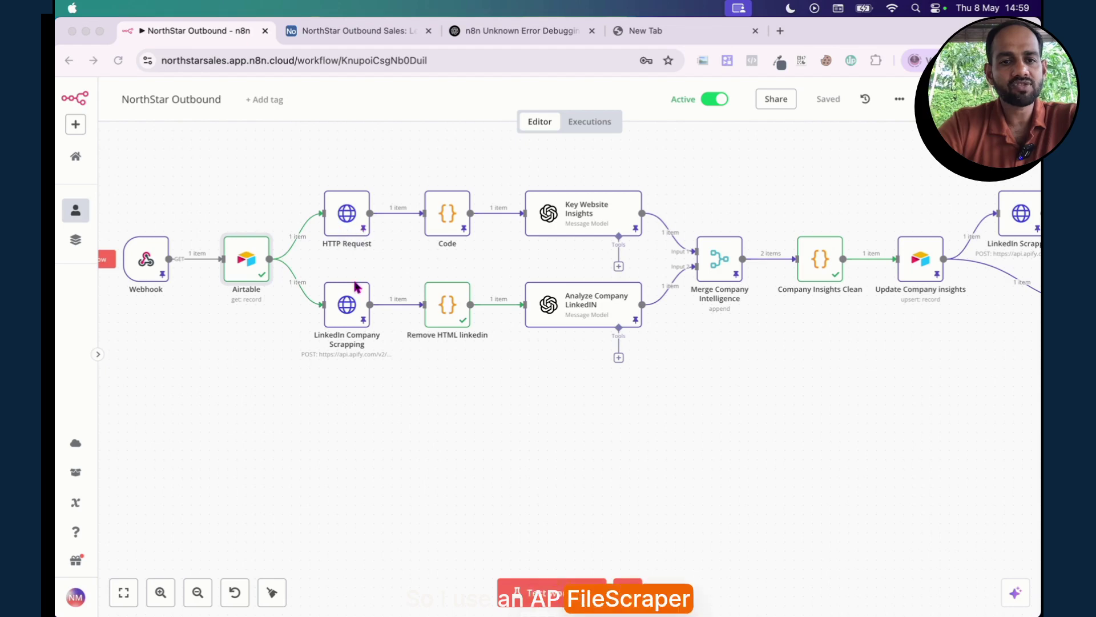
Review the LinkedIn Company Scrapping node's POST request settings and the HTTP Request node's GET setup for the company website, then return to the canvas
click(338, 312)
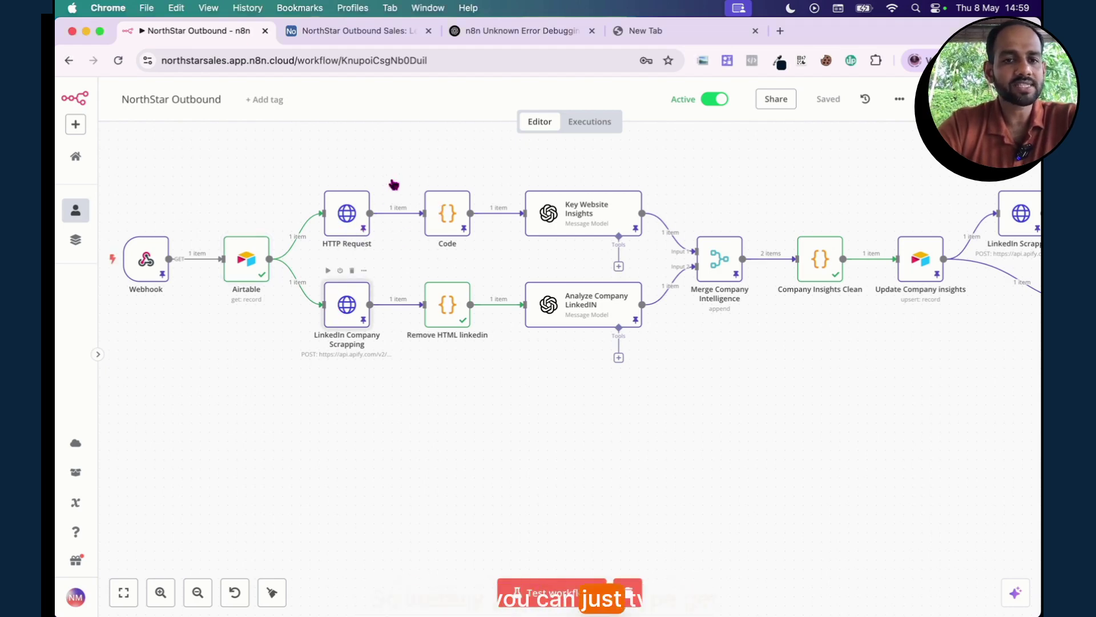
double_click(341, 310)
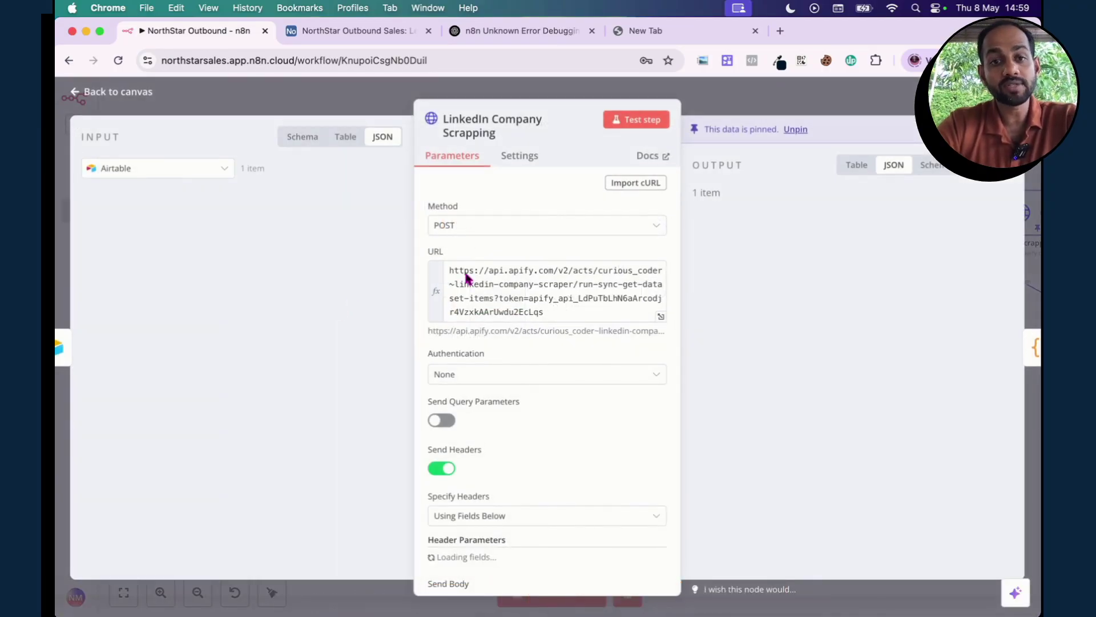
scroll(542, 337, down, 10)
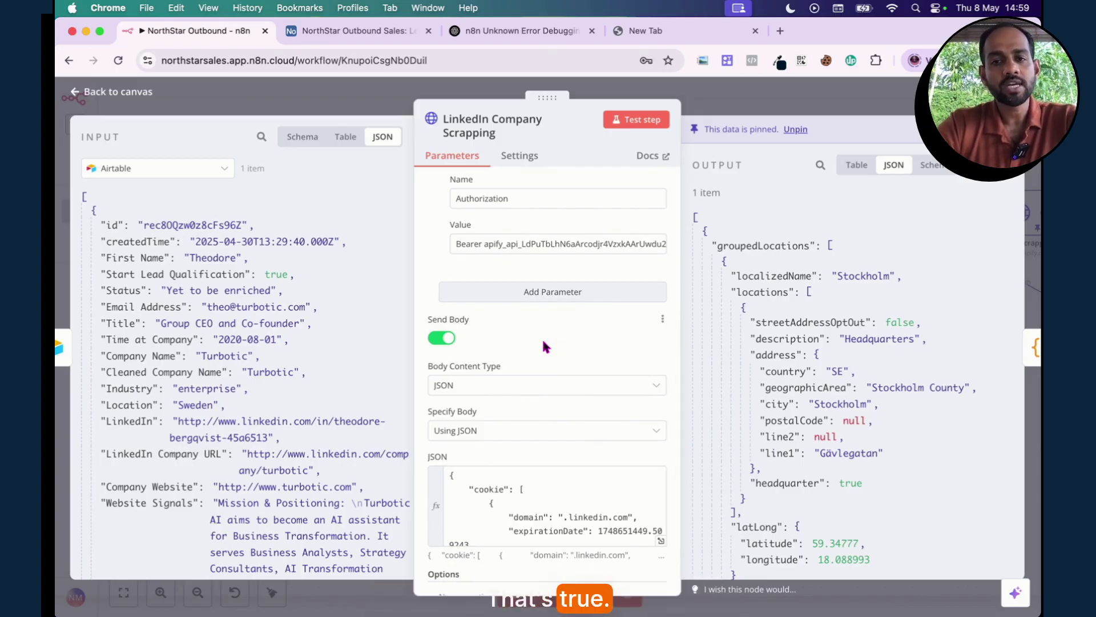
scroll(544, 342, up, 10)
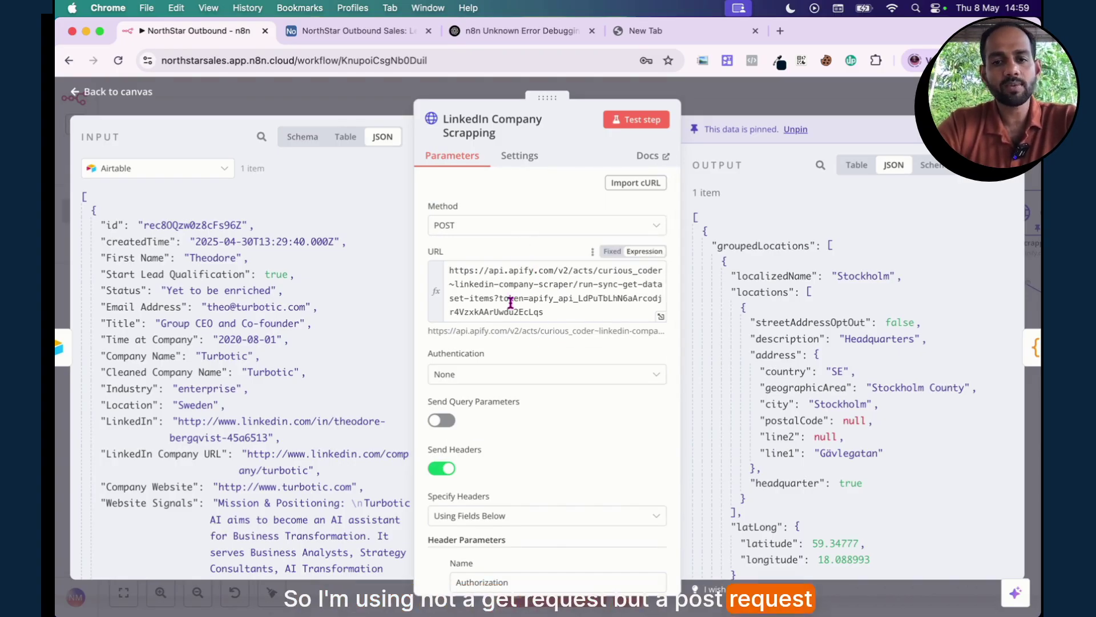
key(Escape)
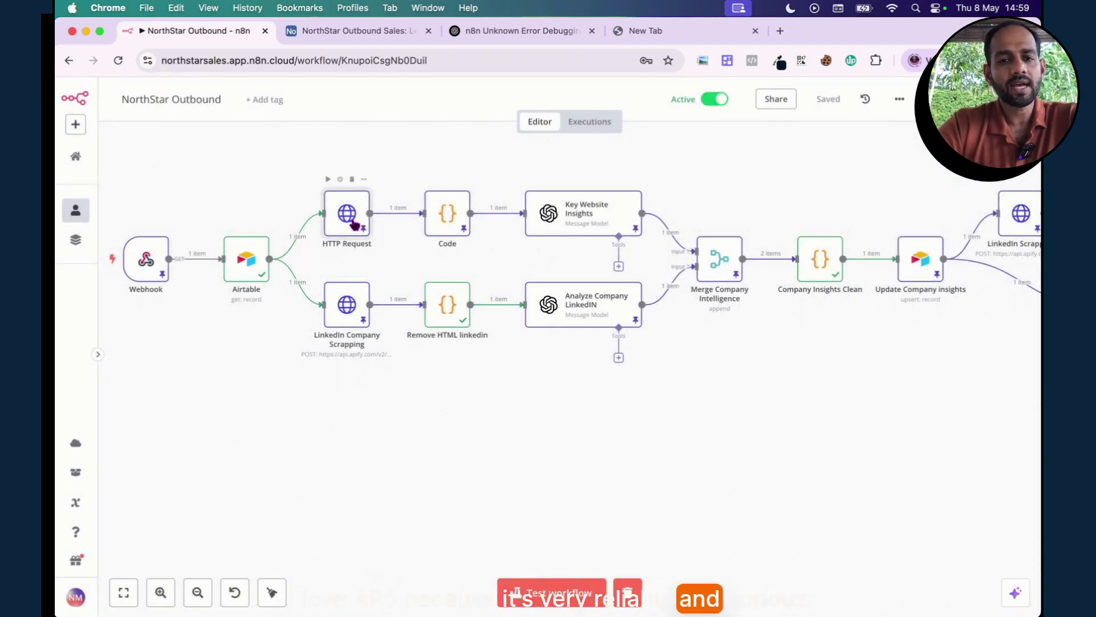
double_click(352, 220)
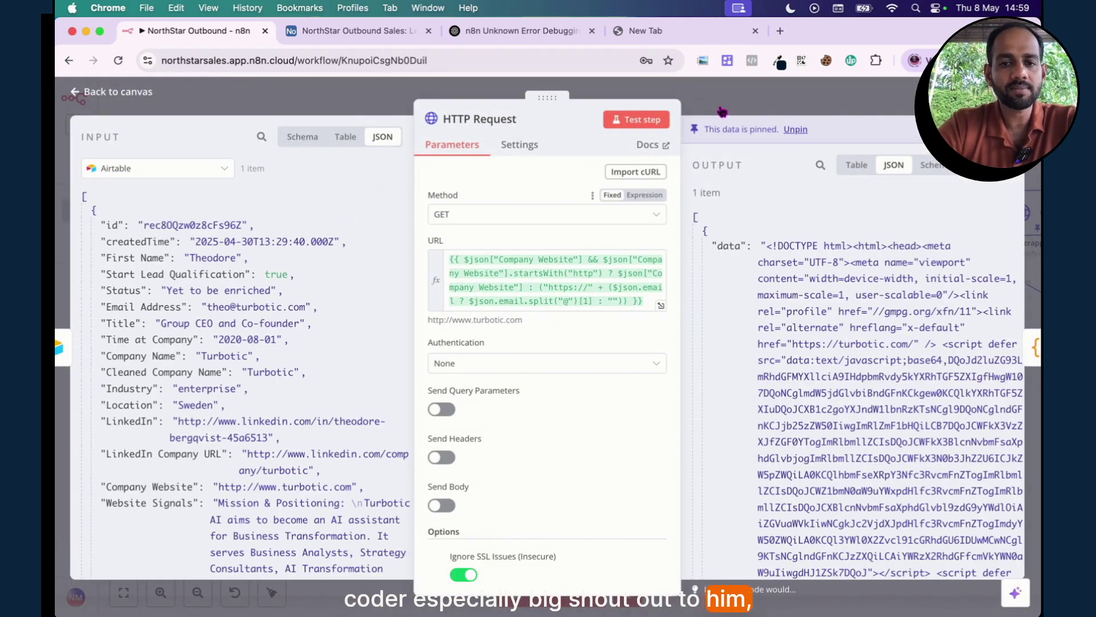
click(749, 106)
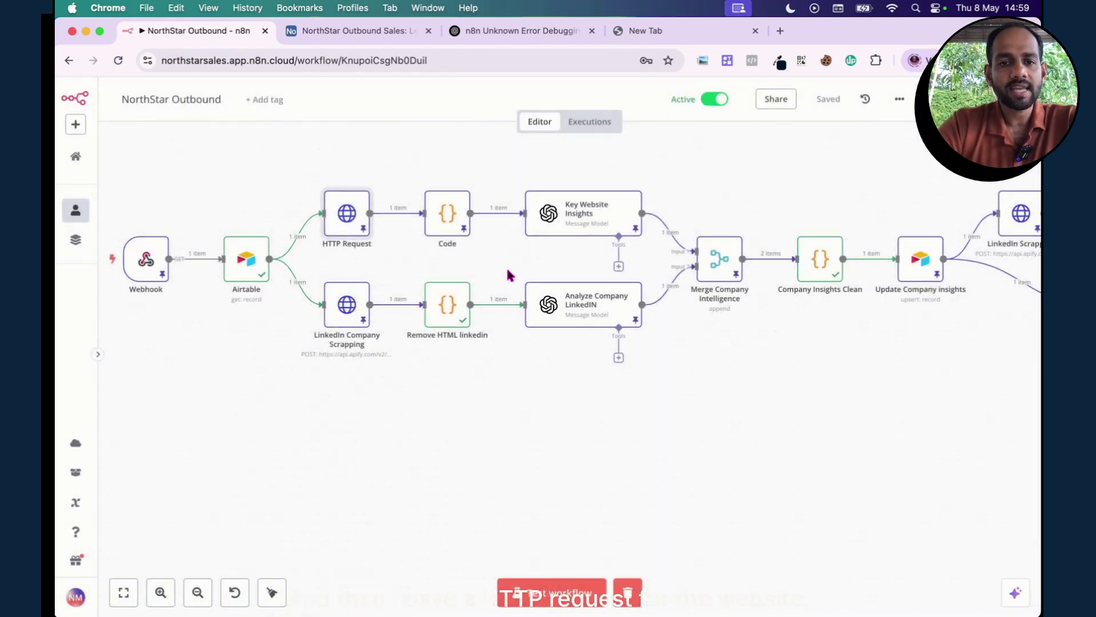
Open the Company Insights Clean node and highlight the Clean_Company_Name field and its value in the output
scroll(400, 262, right, 2)
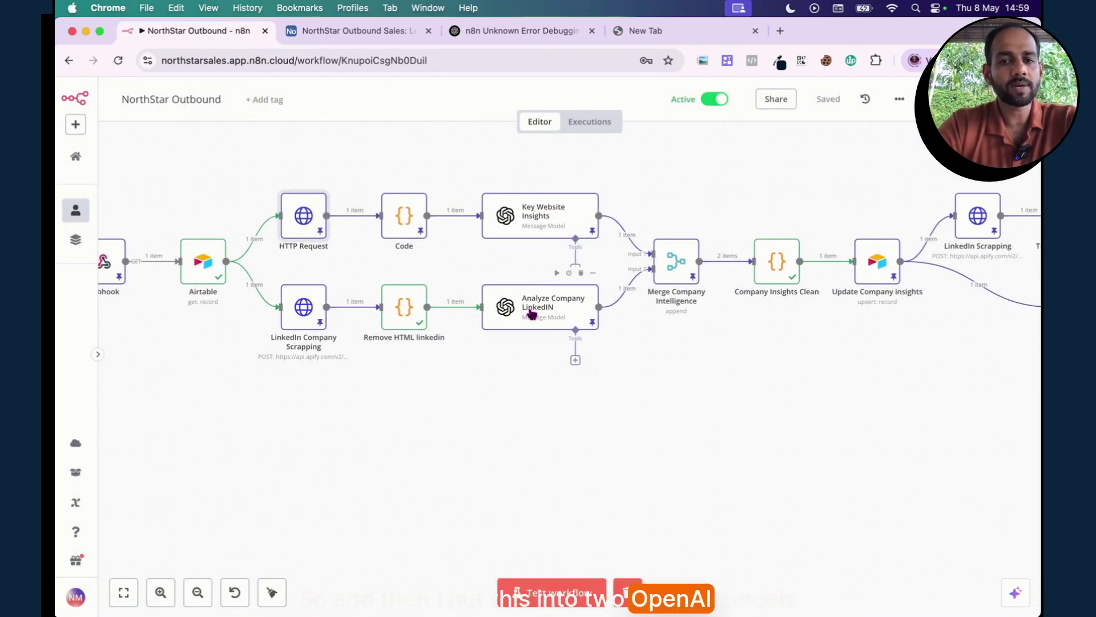
scroll(531, 314, right, 5)
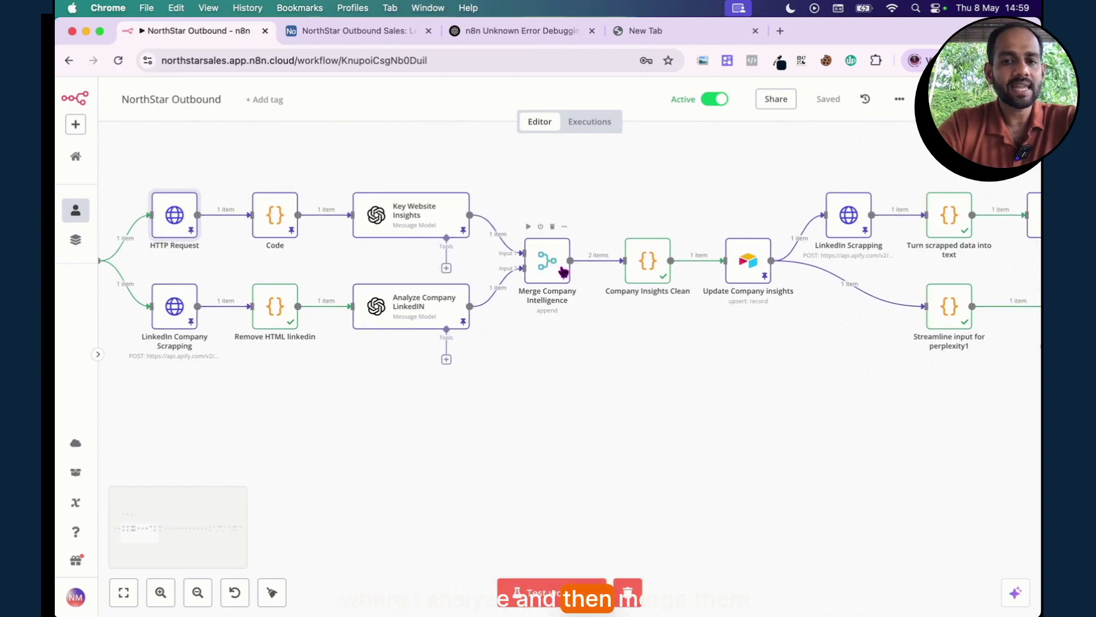
double_click(661, 258)
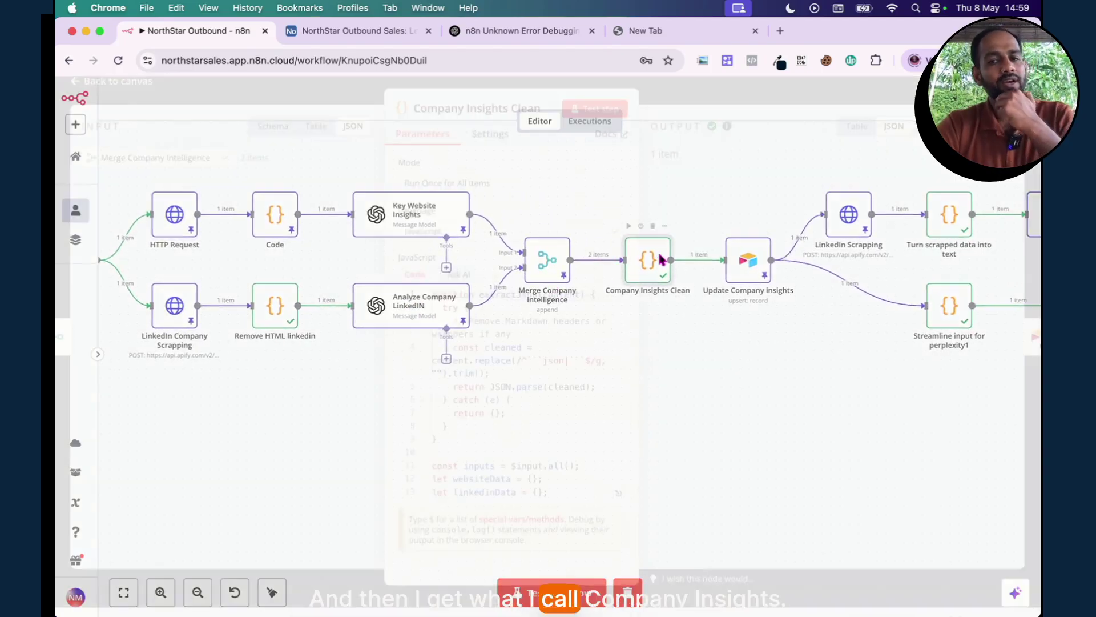
scroll(784, 398, up, 10)
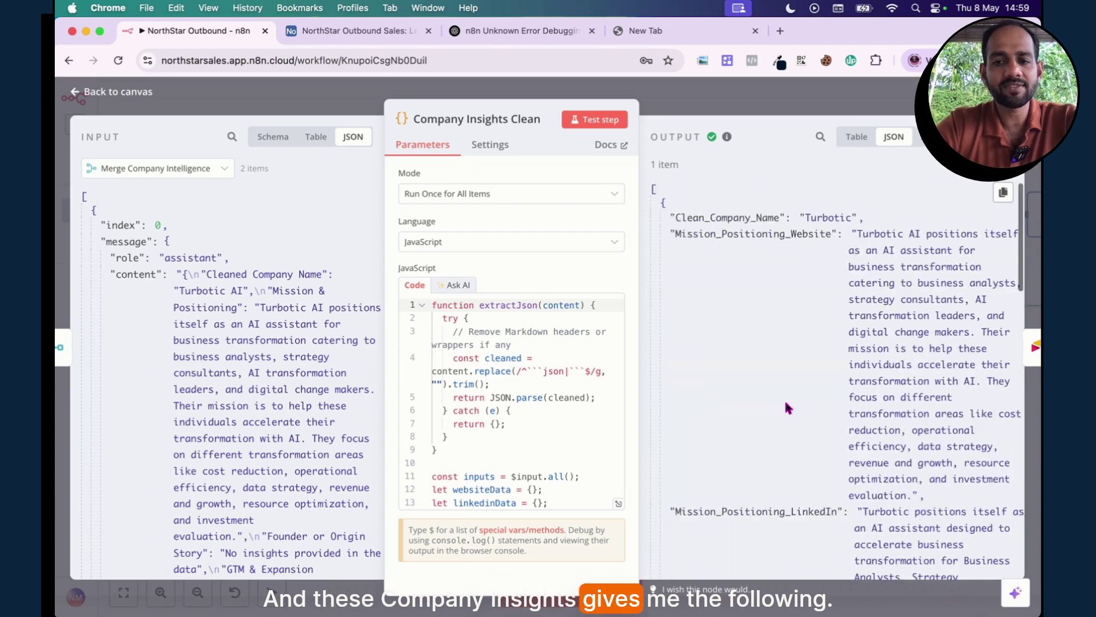
drag(686, 214, 780, 220)
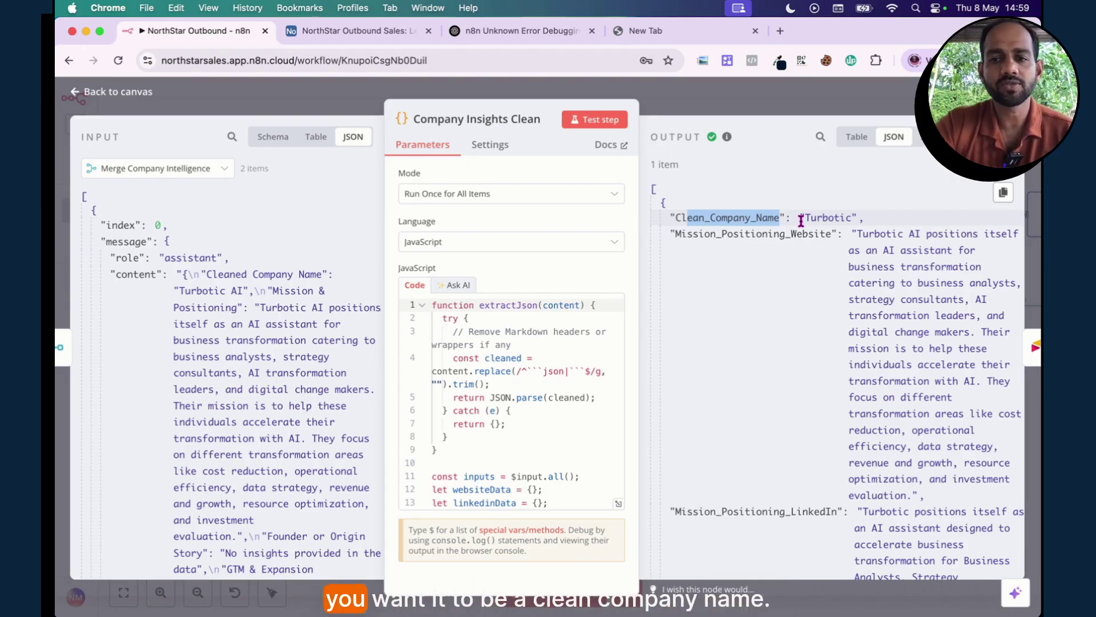
double_click(822, 219)
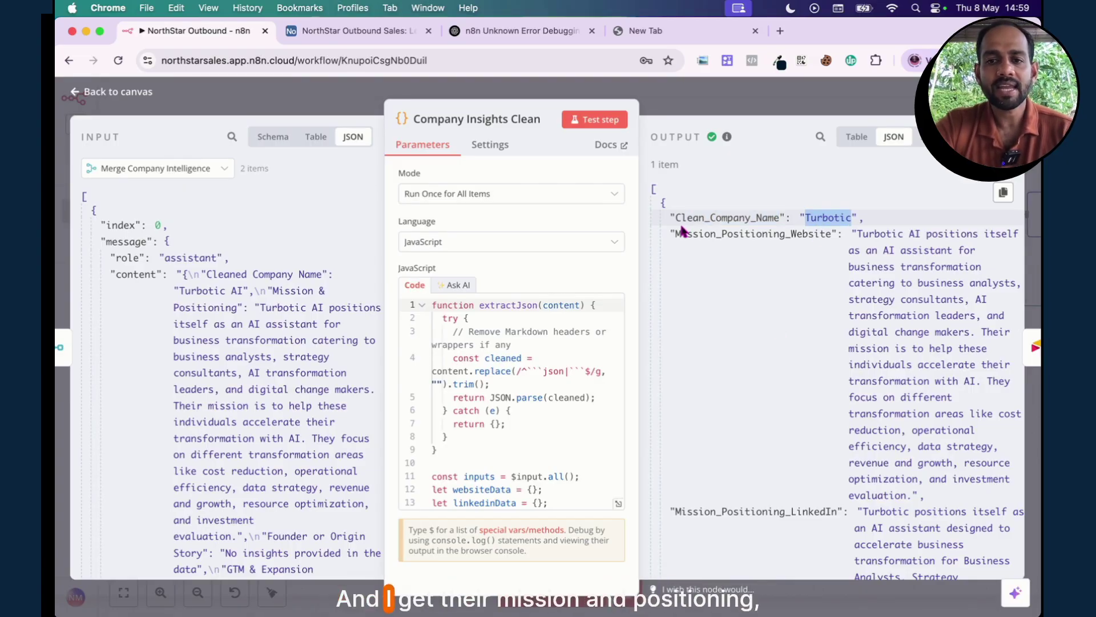
Read the remaining company insights output from mission positioning to job mentions, highlight the LinkedIn outreach quotes, and return to the canvas
scroll(819, 267, down, 10)
scroll(799, 317, up, 10)
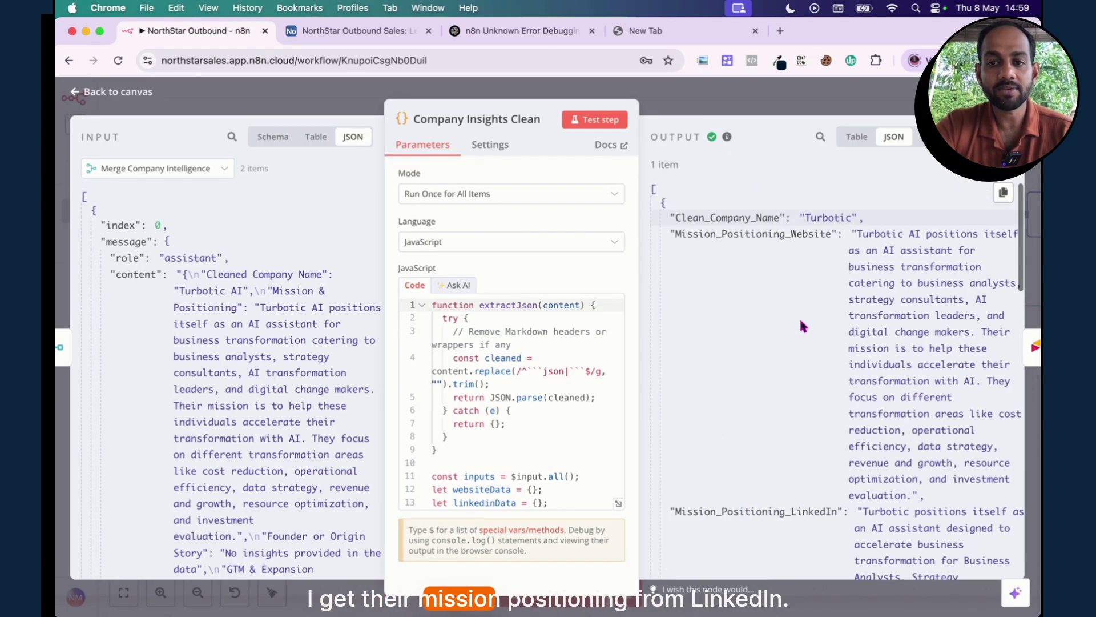
scroll(801, 325, down, 8)
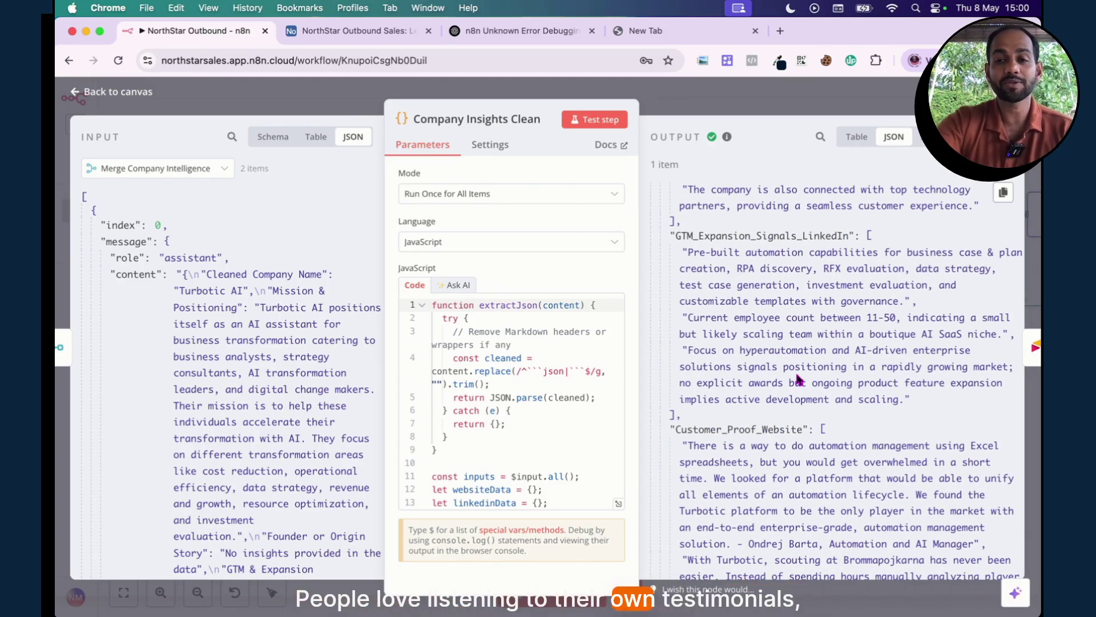
scroll(795, 371, up, 8)
scroll(797, 375, down, 8)
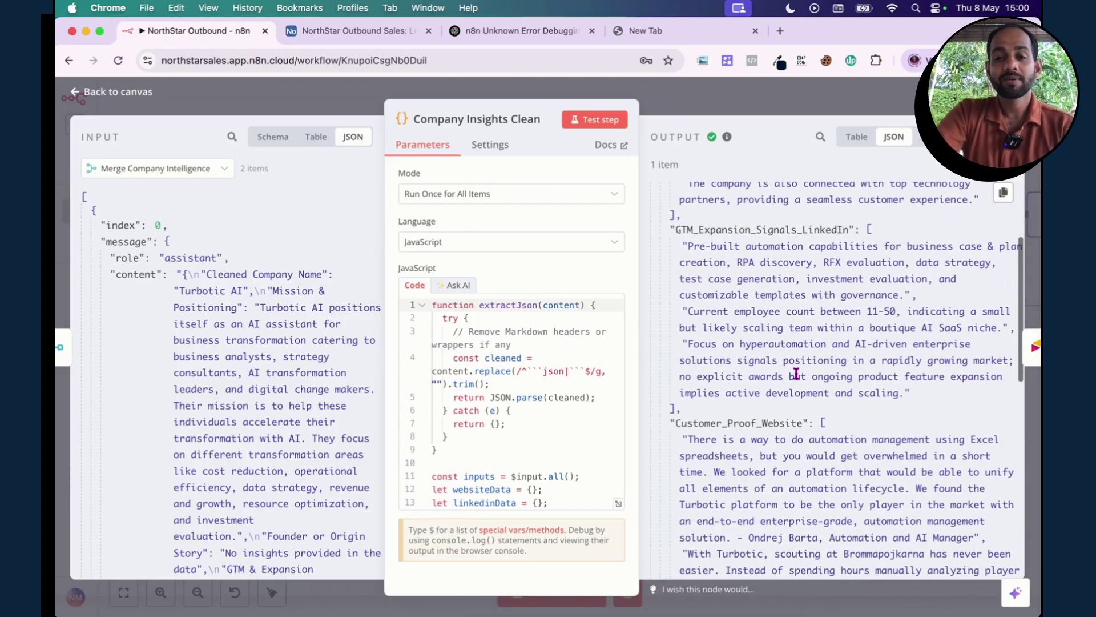
scroll(796, 374, down, 10)
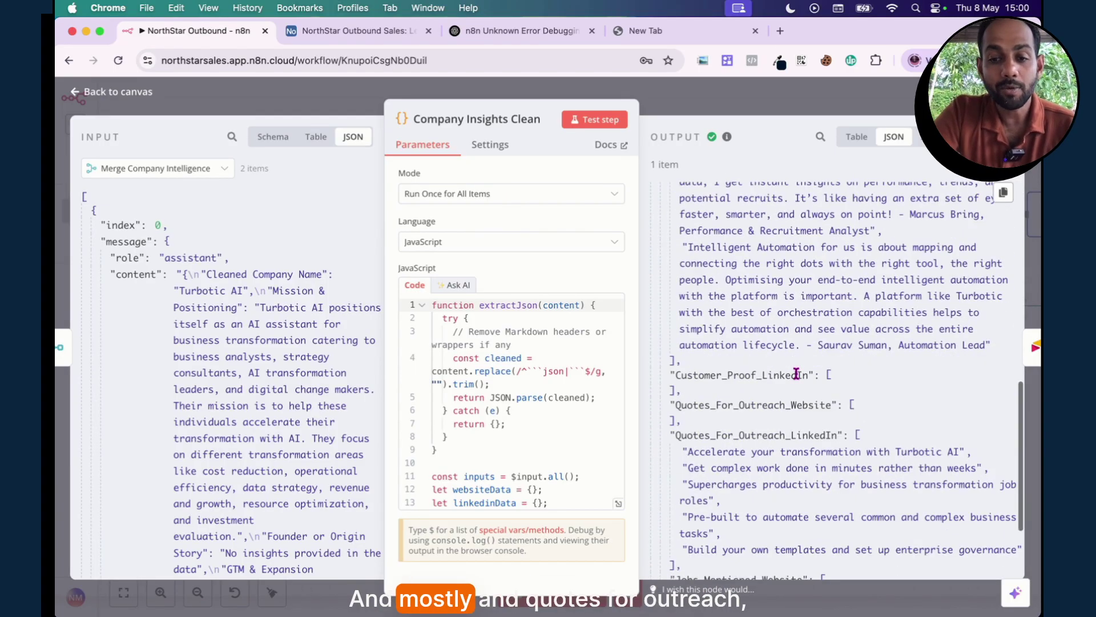
scroll(796, 374, down, 2)
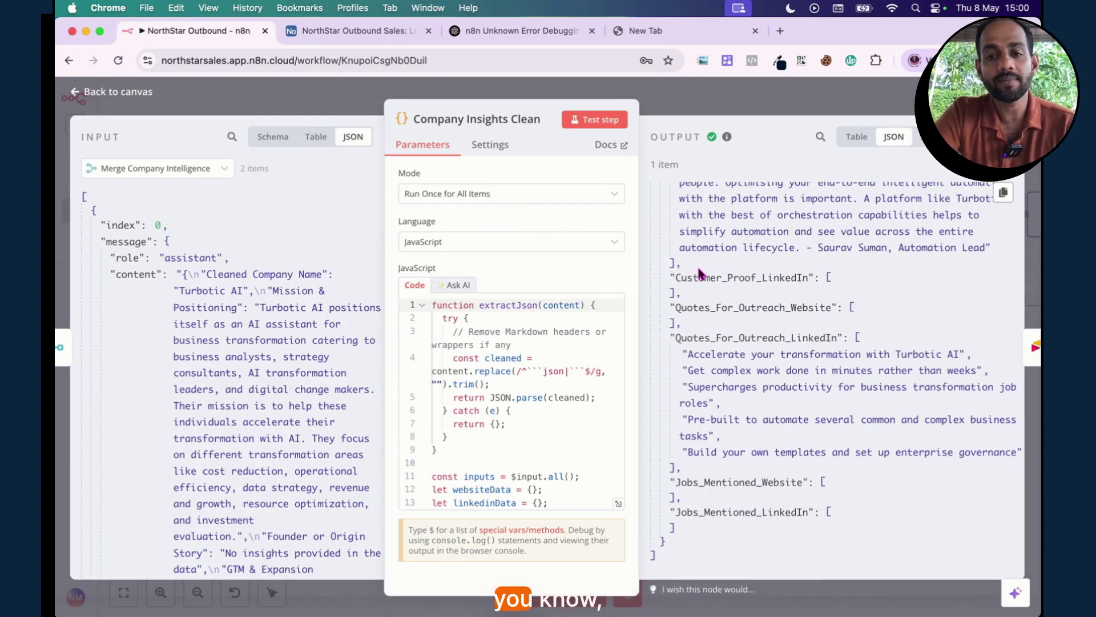
drag(689, 354, 720, 435)
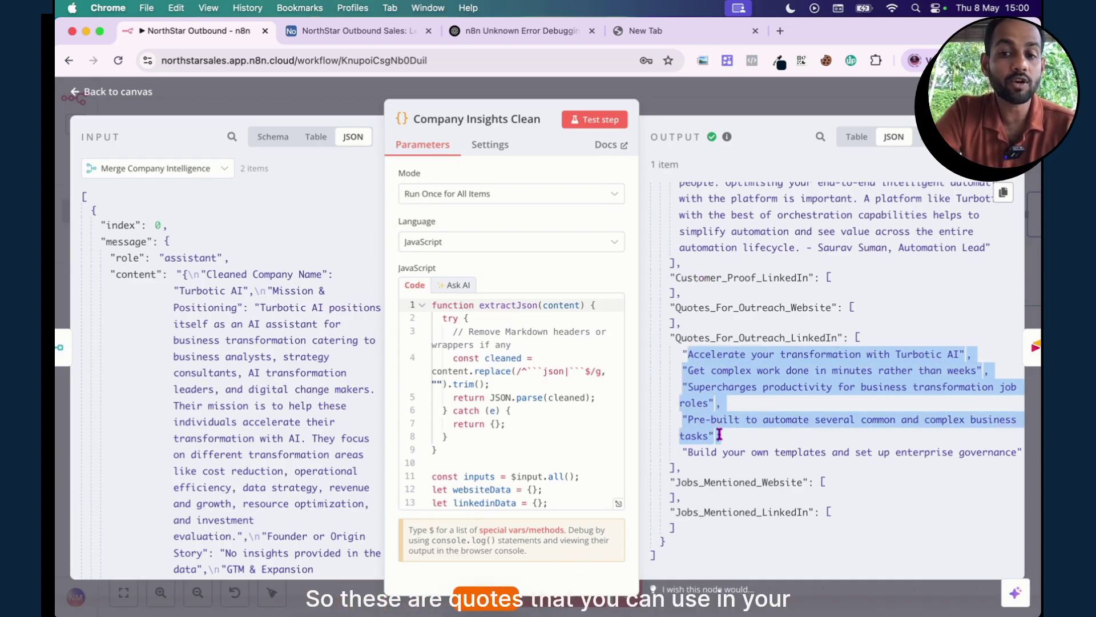
click(706, 95)
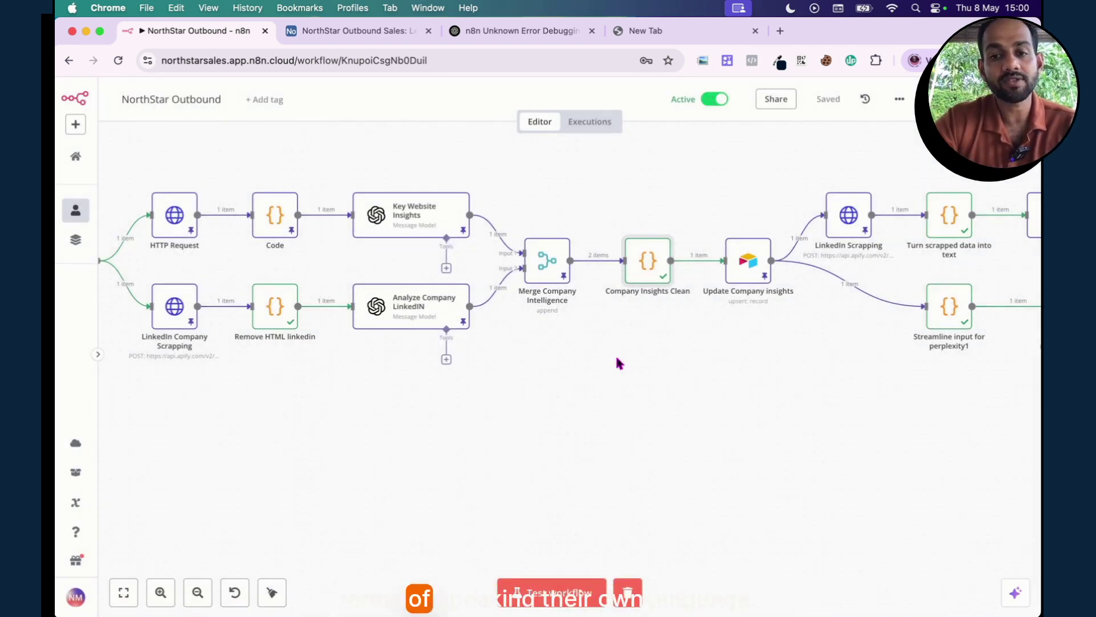
Examine how the Update Company insights node maps the Website Signals and Company LinkedIn Signals fields, and return to the canvas
scroll(617, 359, right, 5)
scroll(615, 354, right, 2)
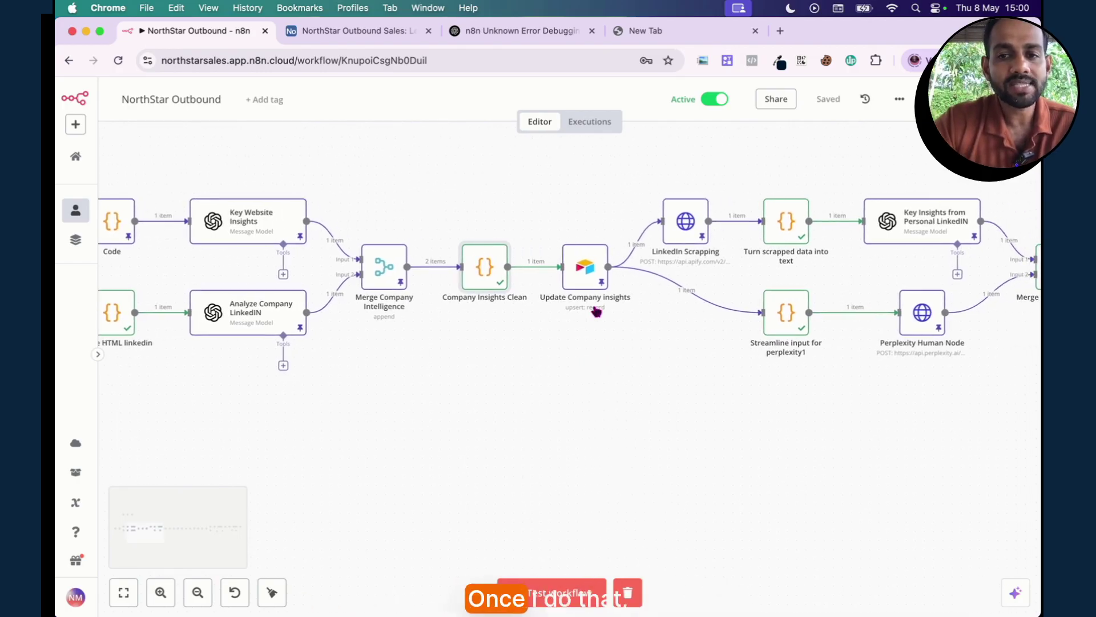
double_click(582, 273)
scroll(583, 275, down, 3)
scroll(520, 416, down, 5)
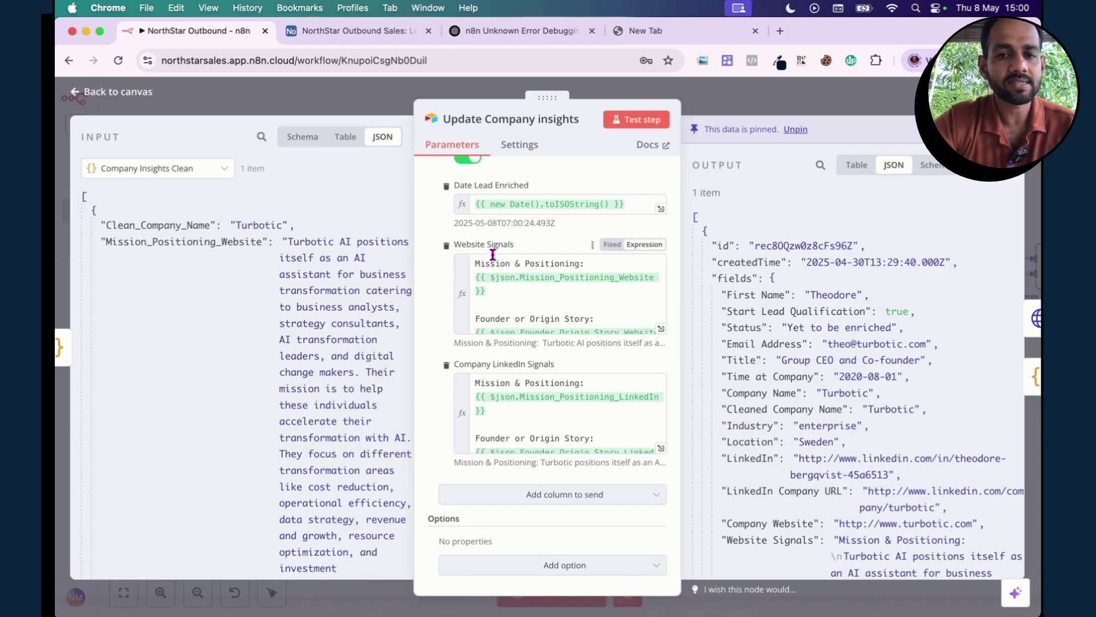
scroll(483, 297, up, 1)
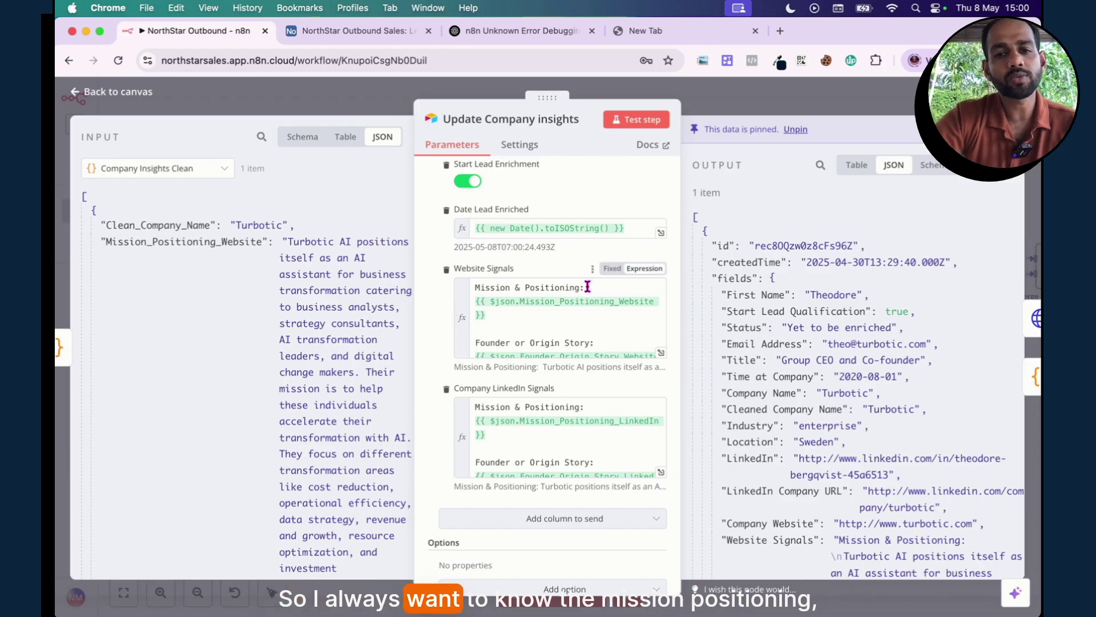
scroll(570, 326, down, 2)
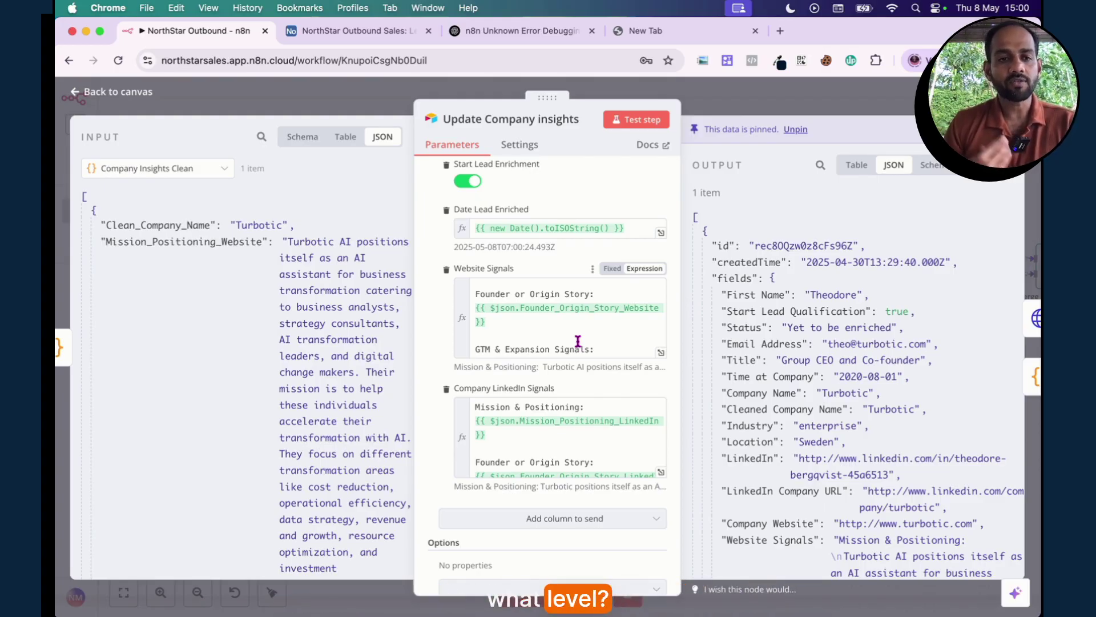
scroll(577, 341, down, 3)
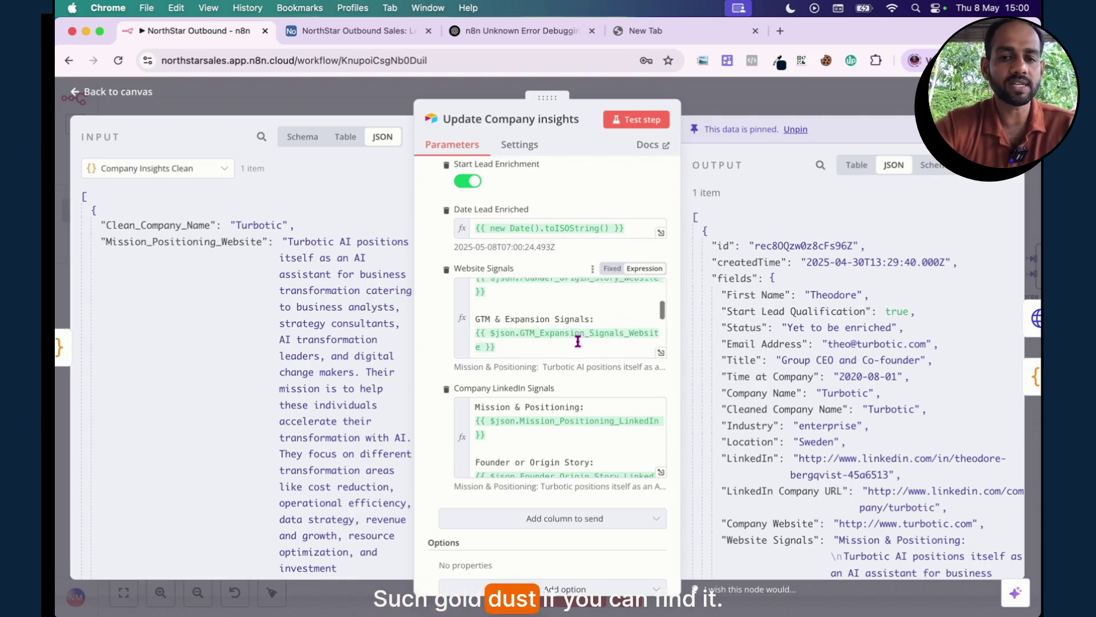
scroll(577, 341, down, 5)
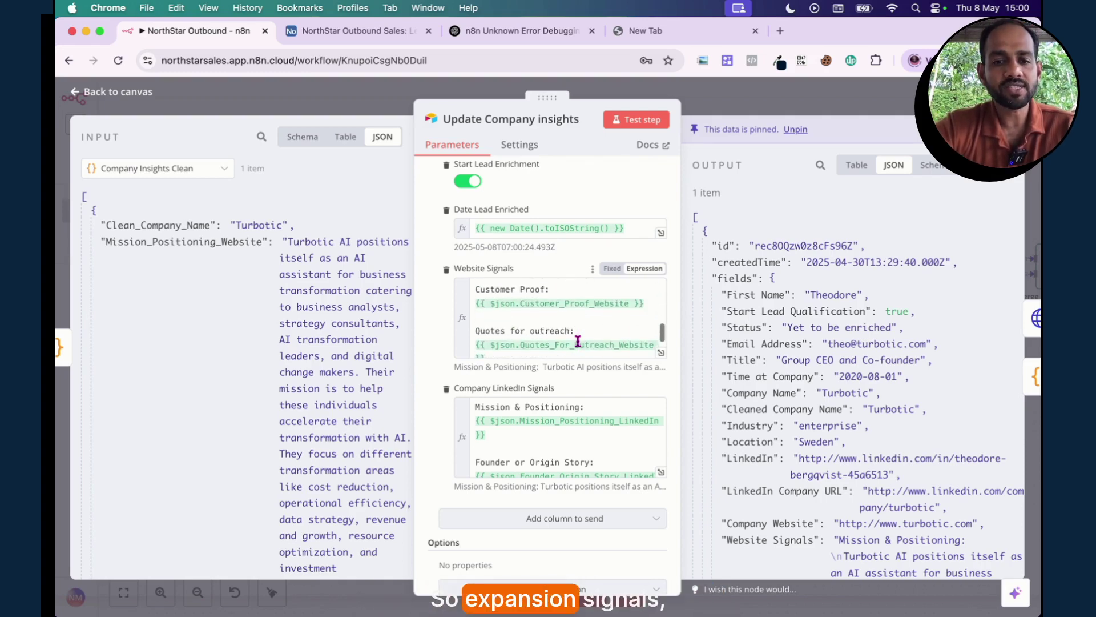
scroll(566, 406, down, 8)
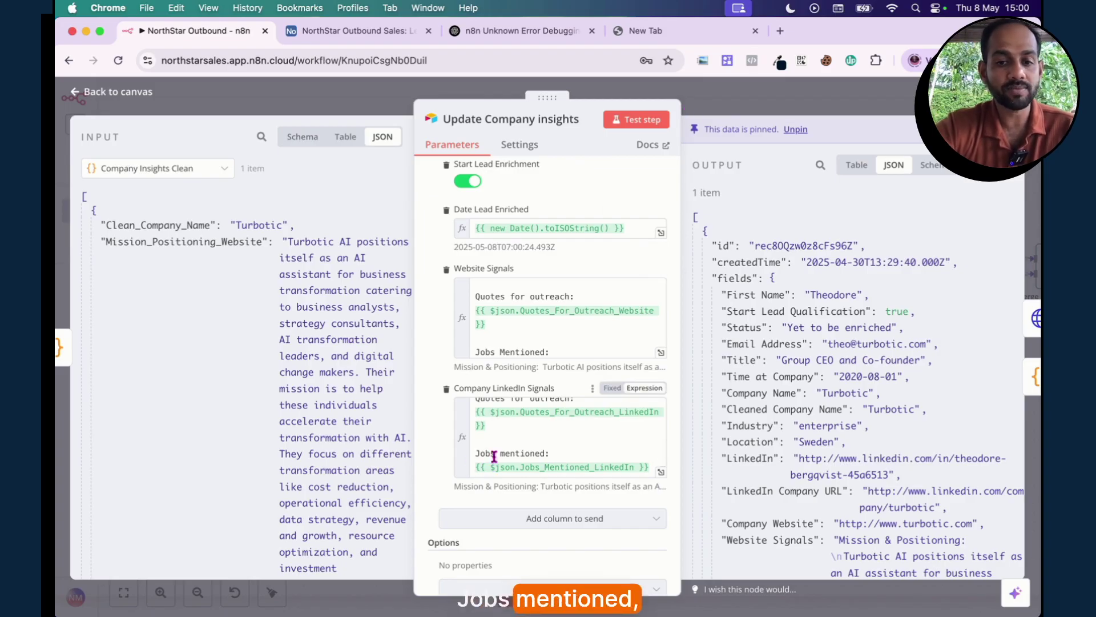
key(Escape)
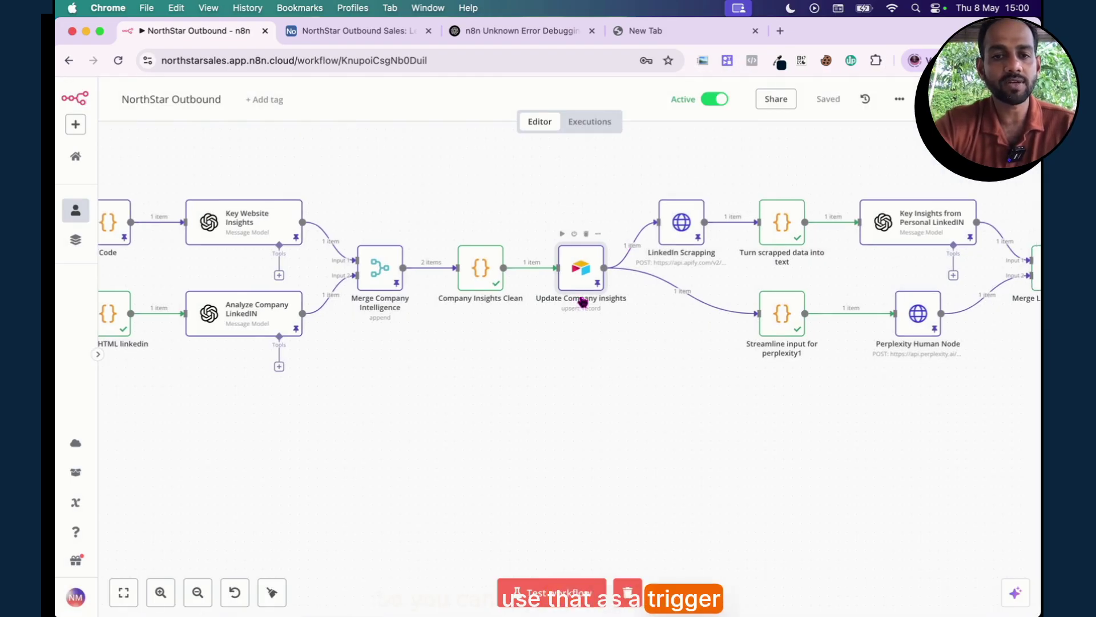
Follow the personal LinkedIn and Perplexity branches to the Update HUMAN Signals & Sources node and review its HUMAN Signals and News Sources mappings
drag(582, 302, 439, 314)
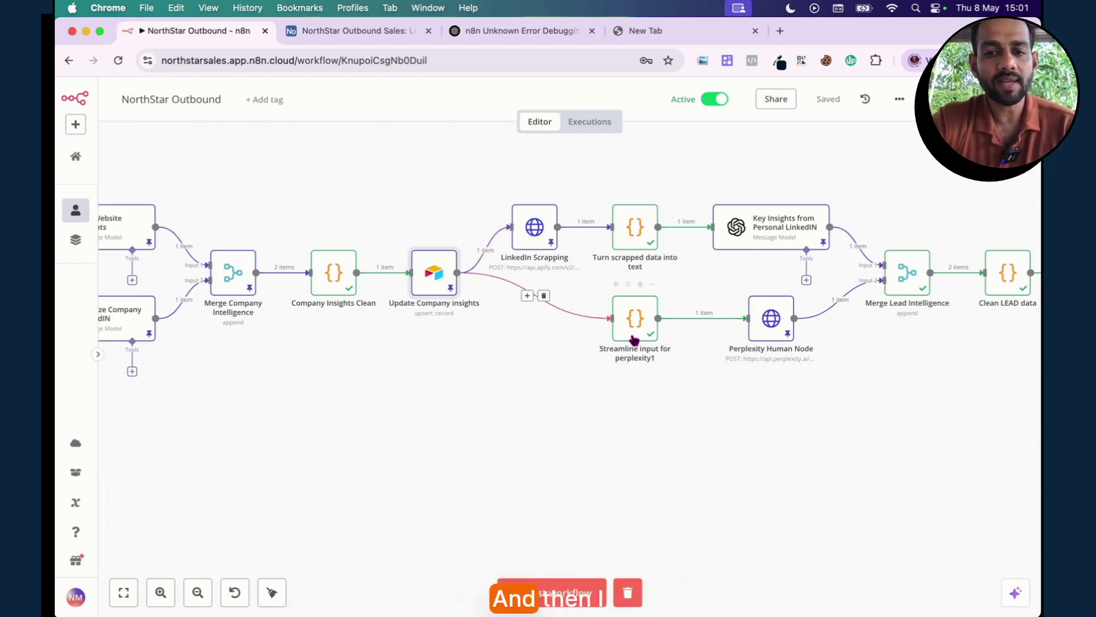
scroll(631, 338, right, 4)
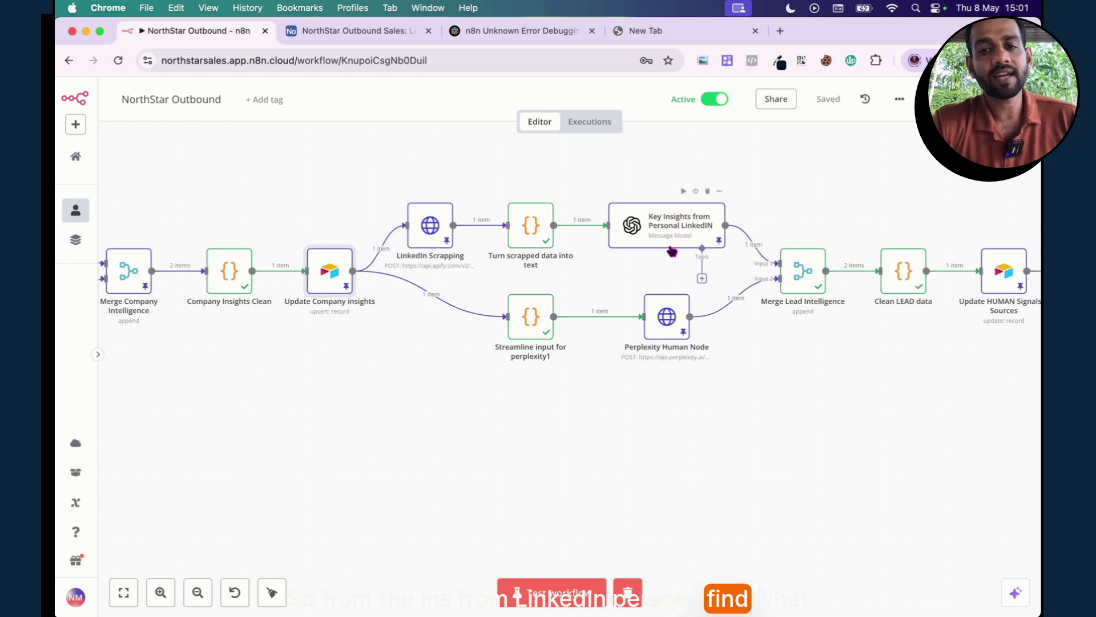
scroll(693, 289, right, 5)
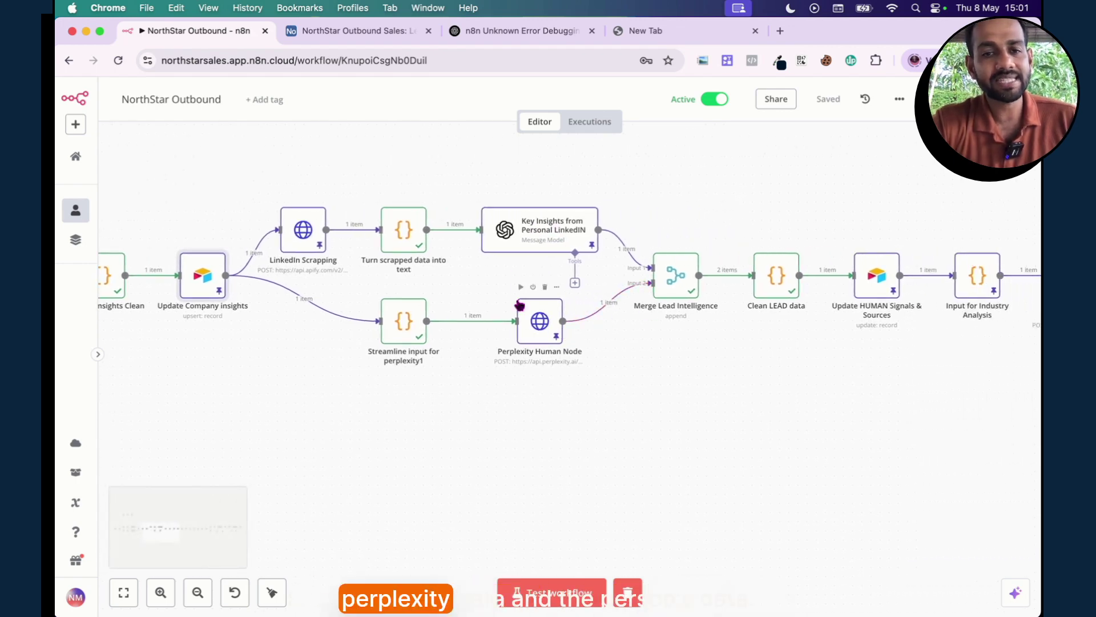
scroll(659, 368, right, 5)
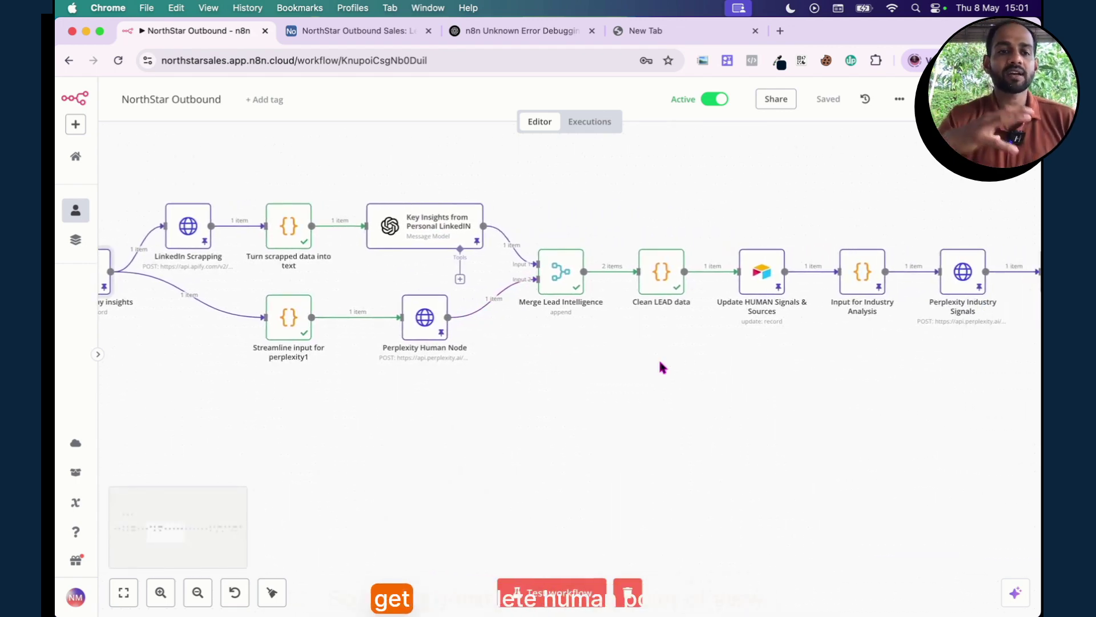
scroll(662, 367, right, 6)
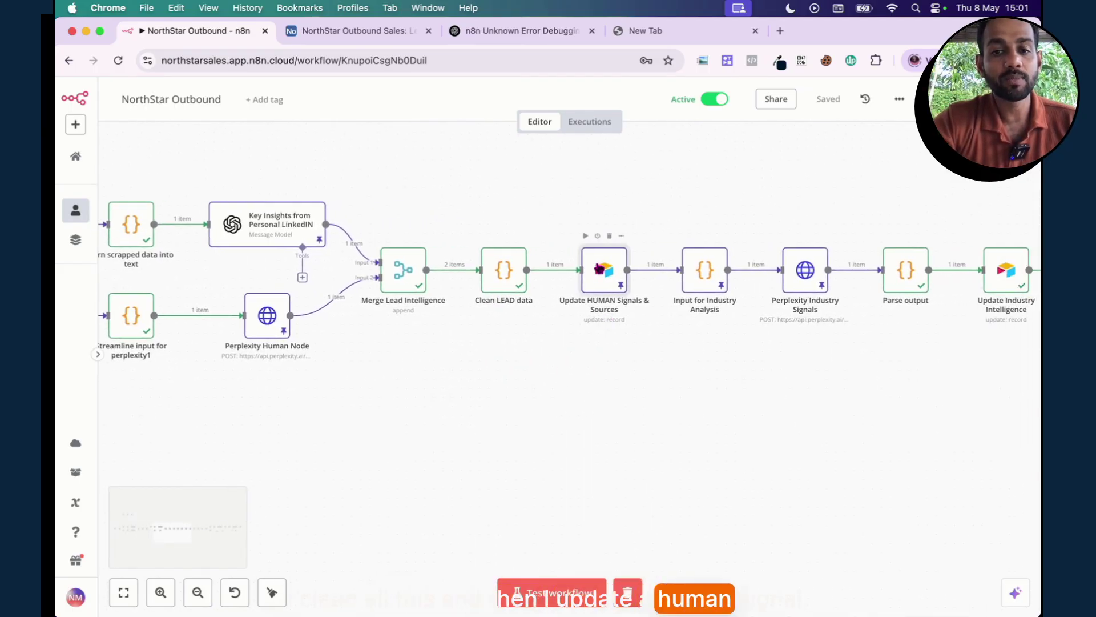
double_click(597, 272)
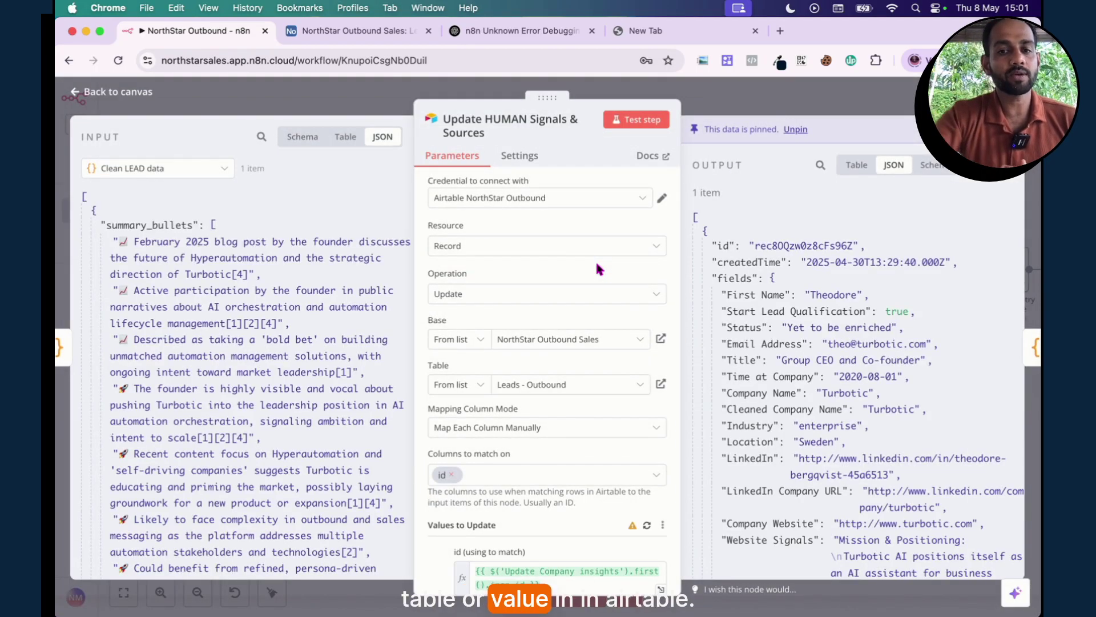
scroll(597, 269, down, 5)
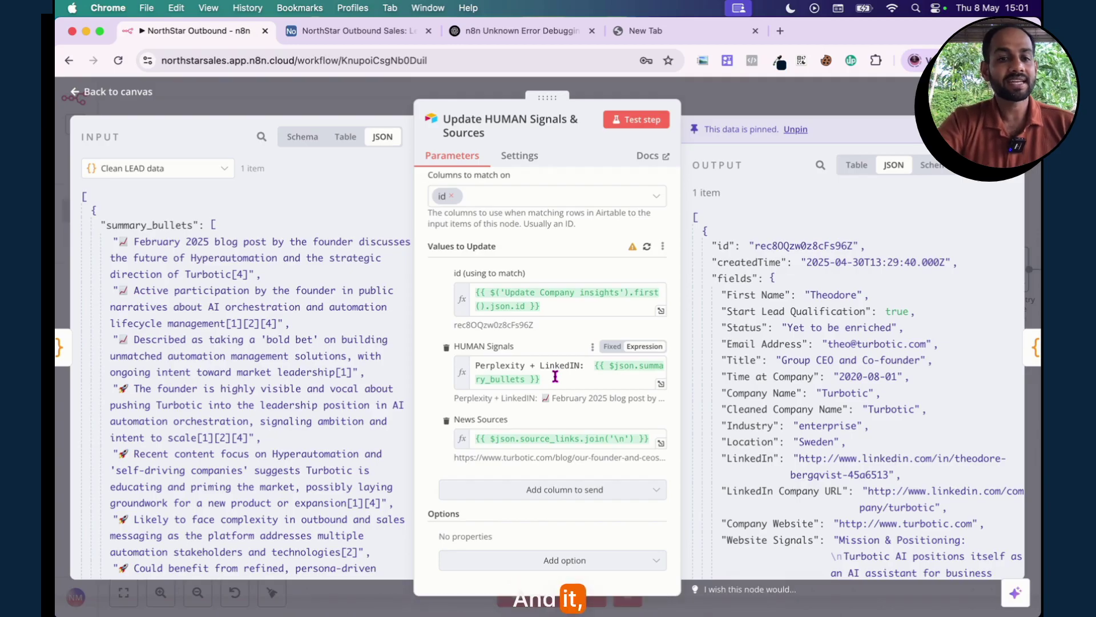
Read the summary bullets and source links feeding the Update HUMAN Signals & Sources node, and return to the canvas
scroll(273, 313, down, 10)
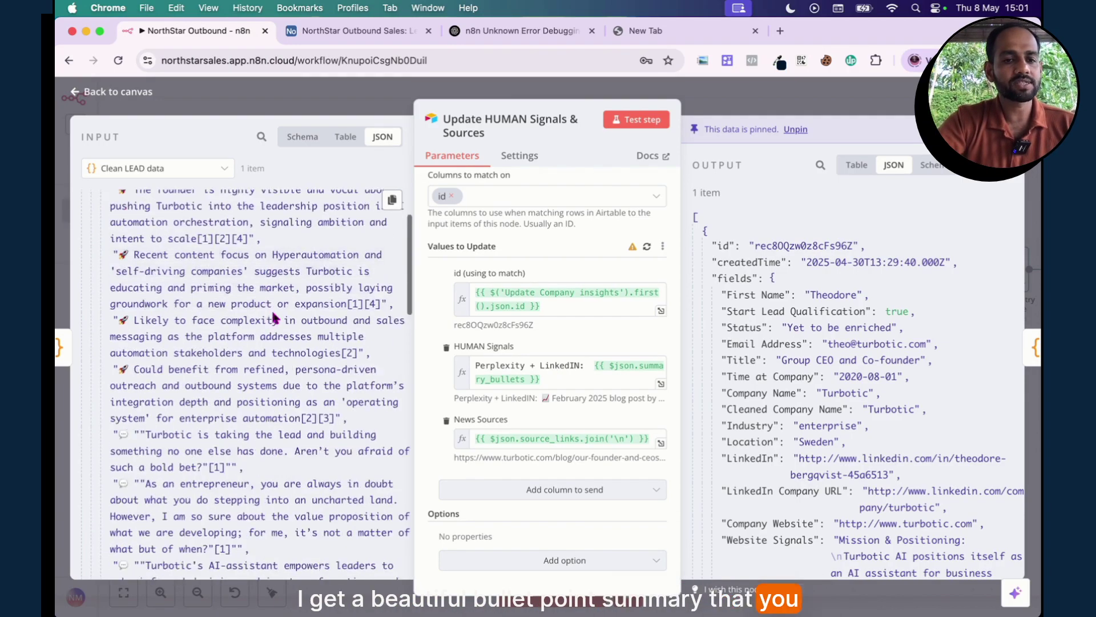
scroll(273, 312, down, 5)
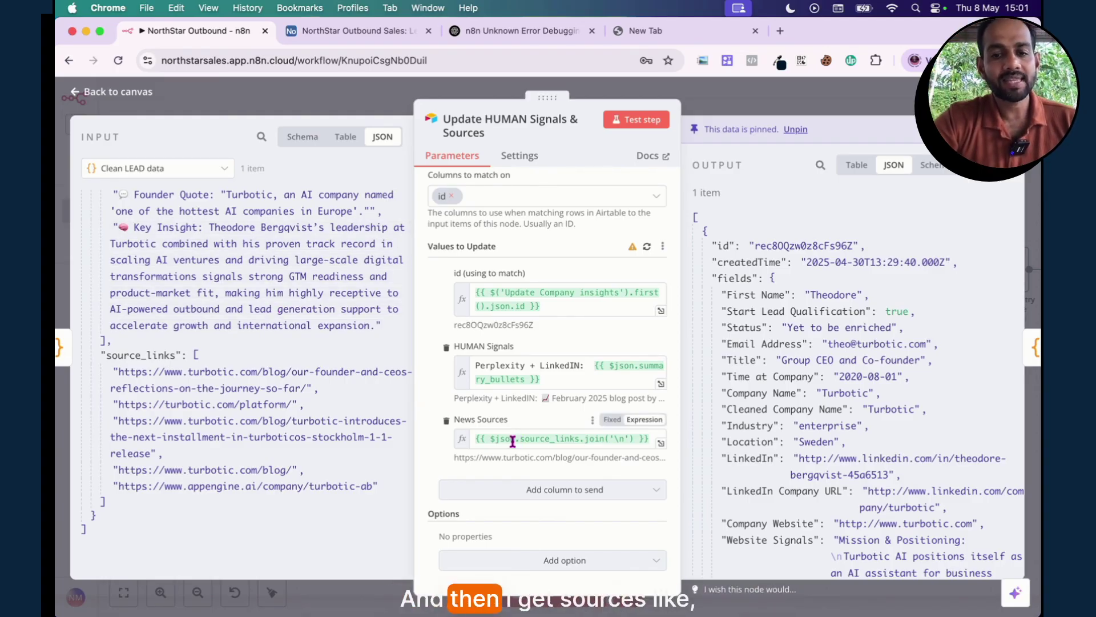
click(741, 100)
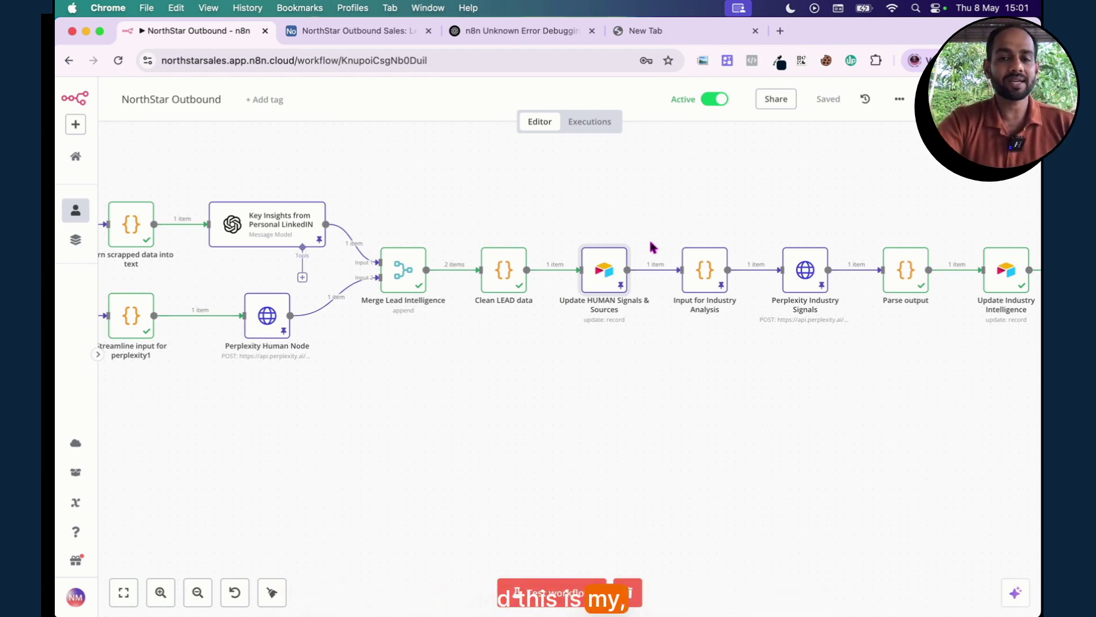
Open the Perplexity Industry Signals node, examine its input prompt, JSON request body and output, and return to the canvas
scroll(654, 247, right, 3)
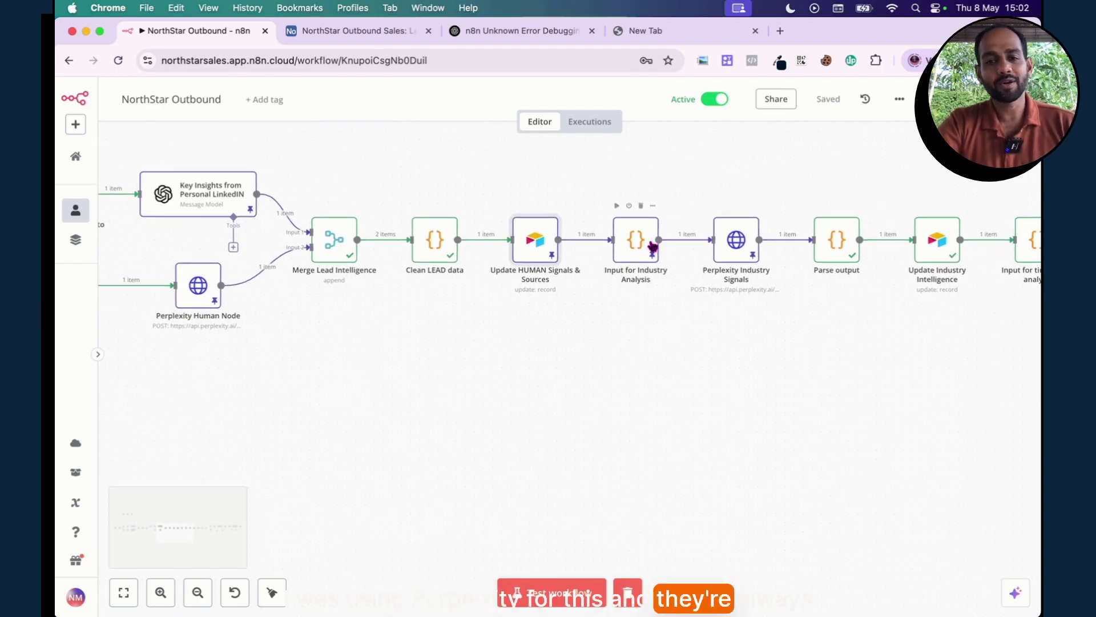
scroll(653, 247, right, 5)
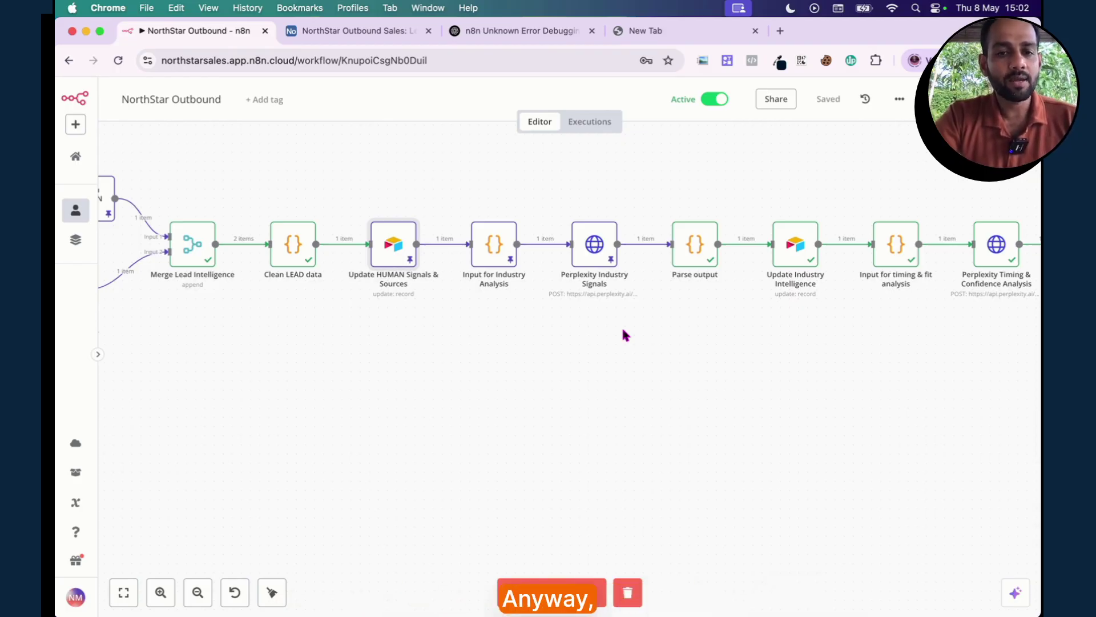
double_click(595, 245)
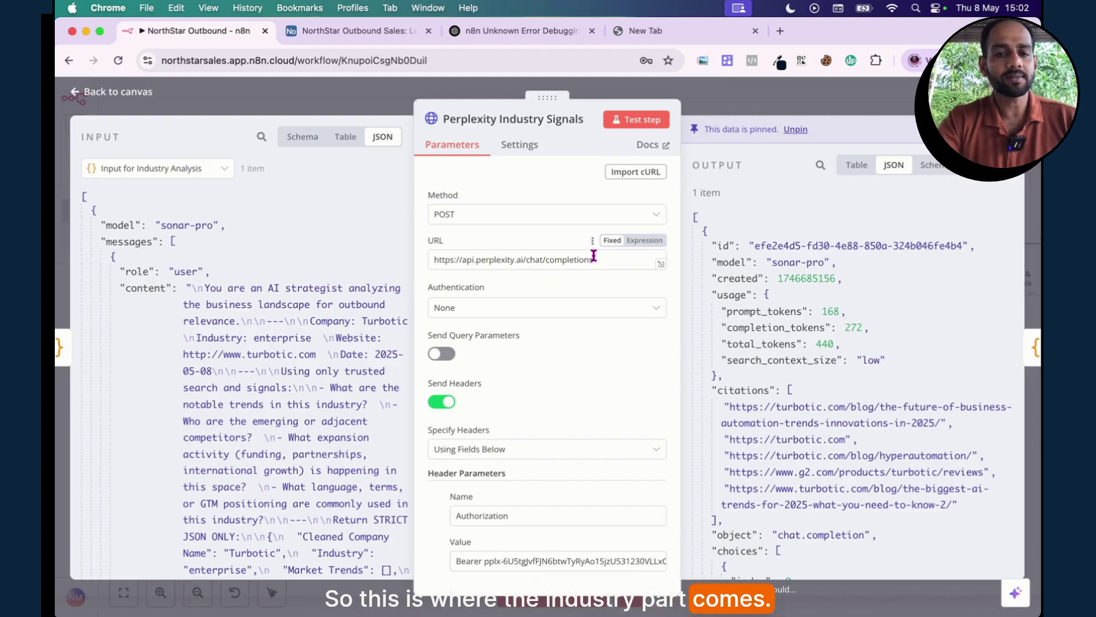
scroll(377, 419, down, 5)
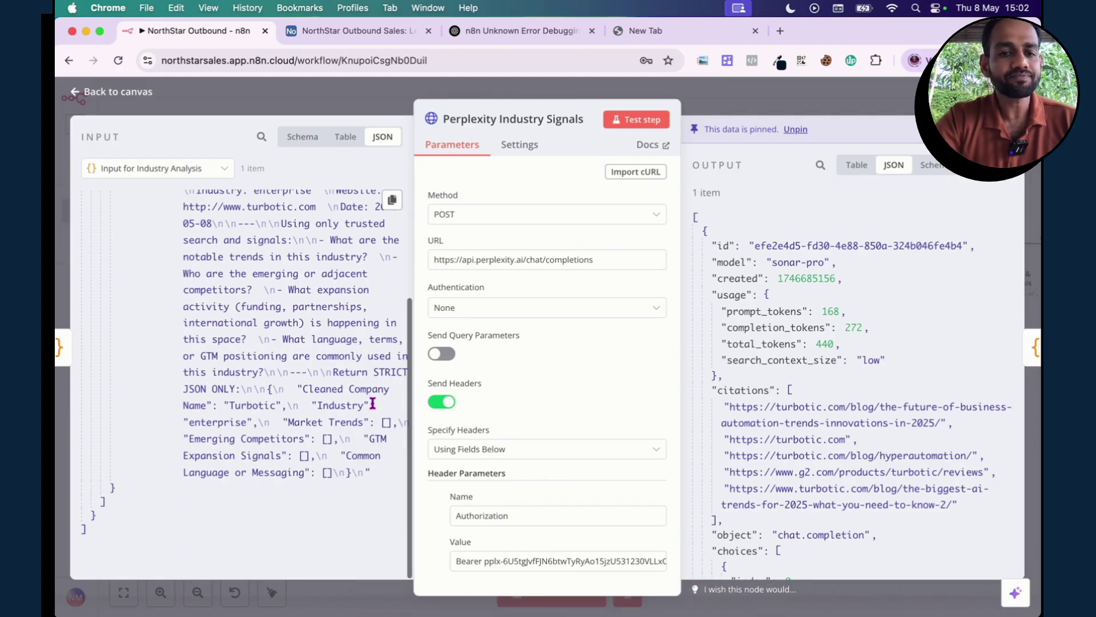
scroll(291, 440, up, 4)
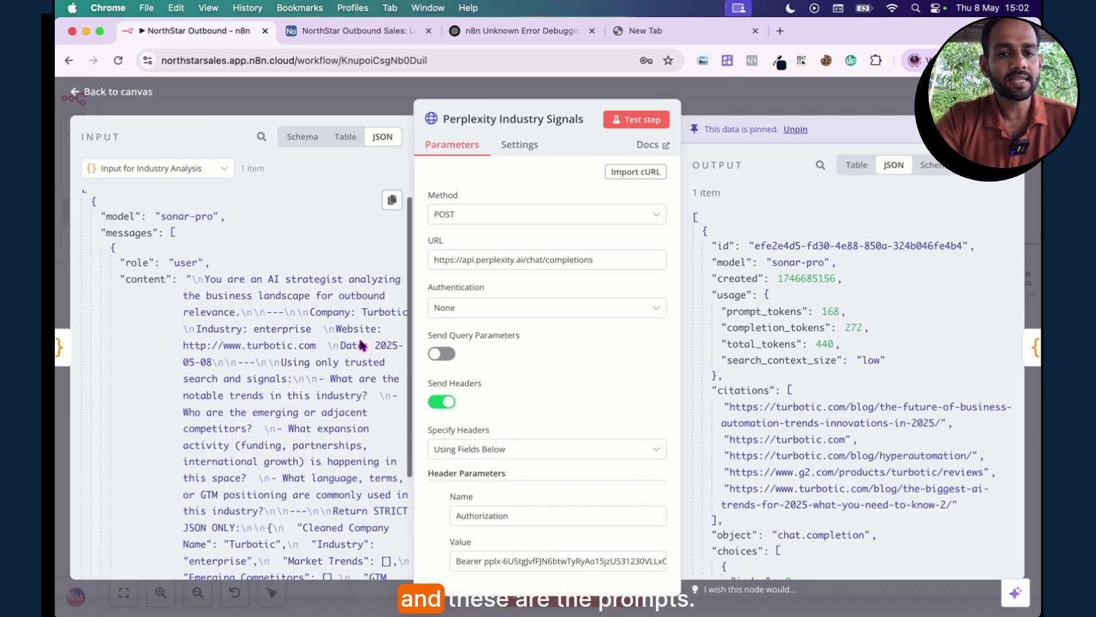
scroll(544, 462, down, 1)
scroll(543, 463, down, 6)
scroll(779, 405, down, 10)
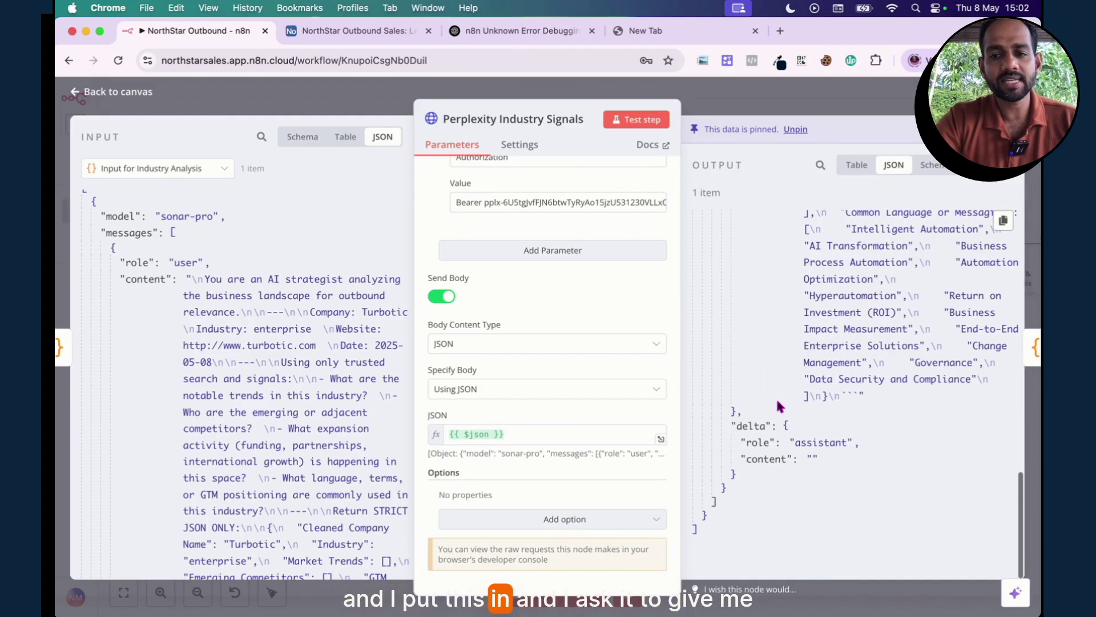
click(725, 97)
Follow the workflow past Update Industry Intelligence, view the Input for timing & fit analysis node, and return to the canvas
scroll(602, 359, right, 4)
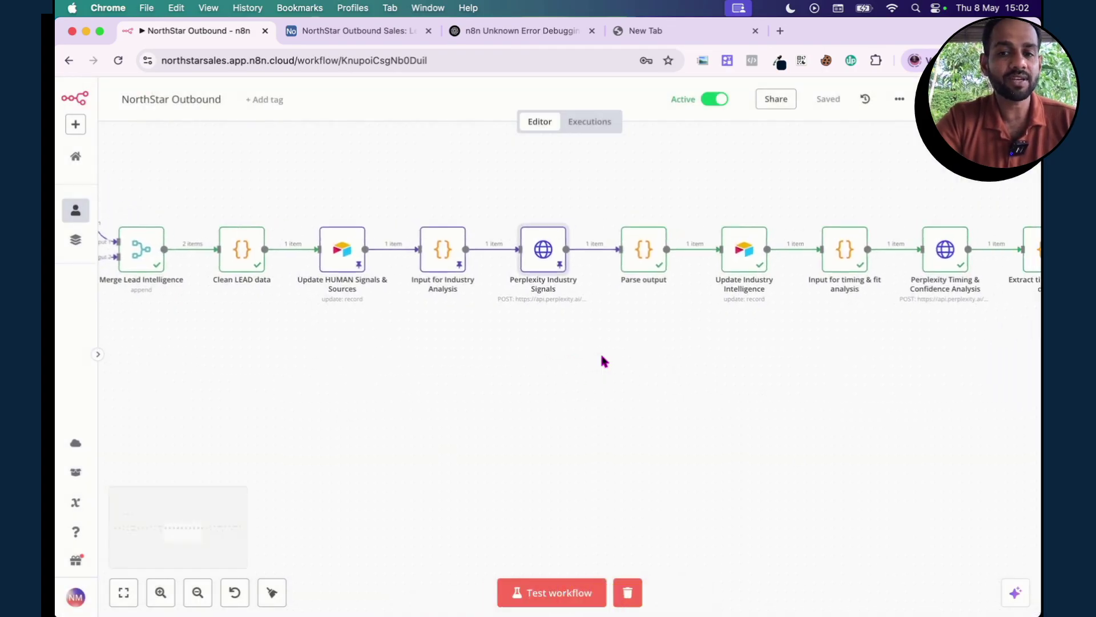
scroll(601, 360, right, 3)
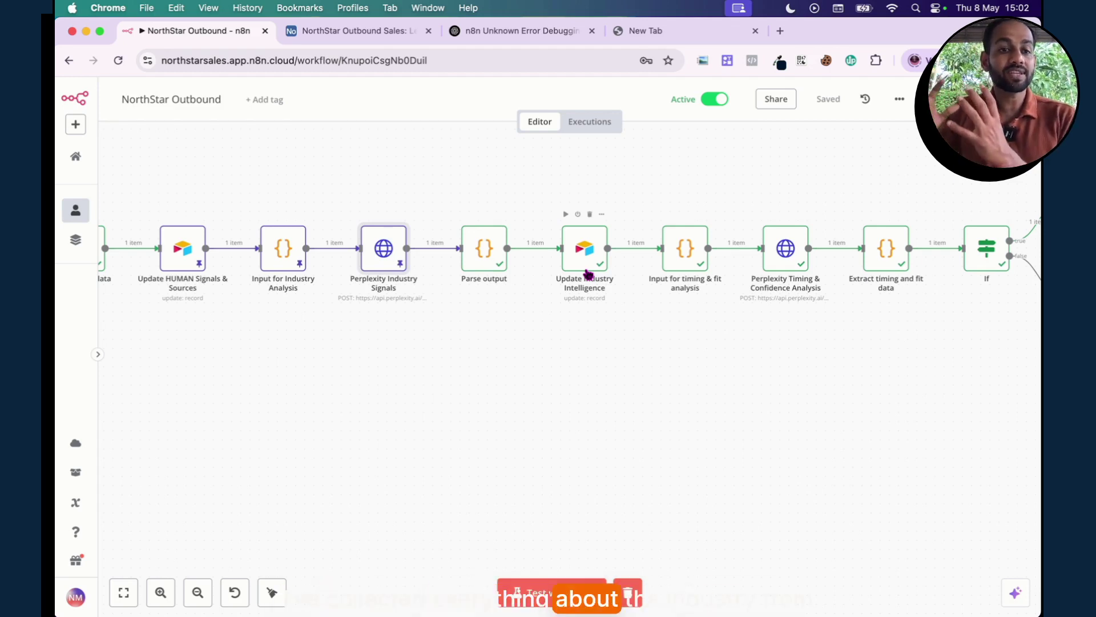
scroll(585, 274, right, 3)
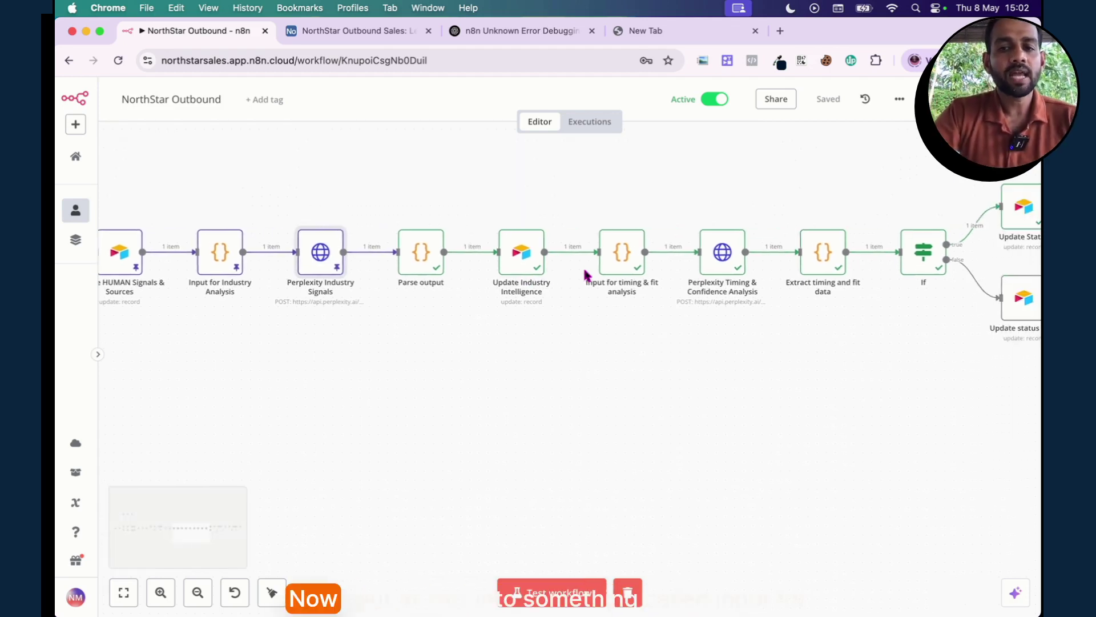
double_click(619, 263)
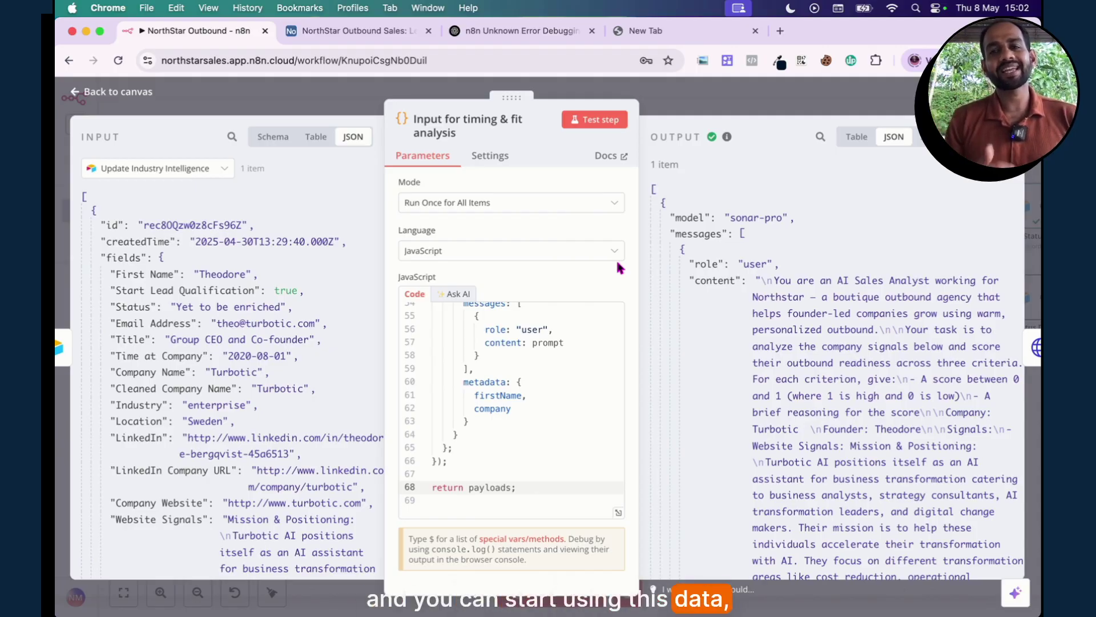
click(702, 96)
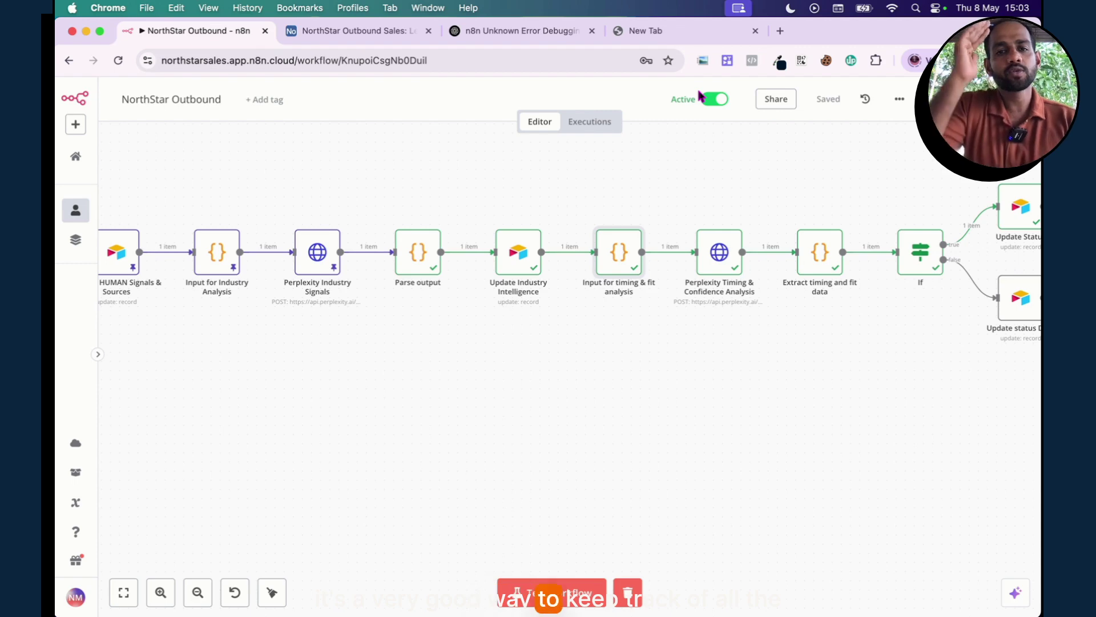
Open the Perplexity Timing & Confidence Analysis node and examine its JSON request body and the scoring content in its output
scroll(583, 323, right, 4)
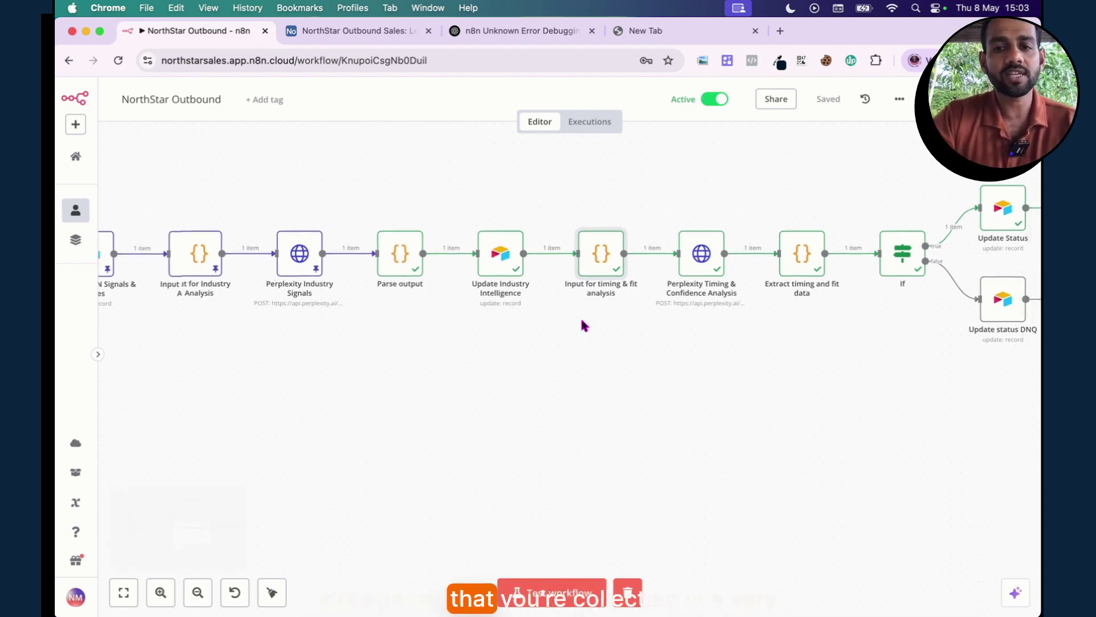
scroll(583, 325, right, 6)
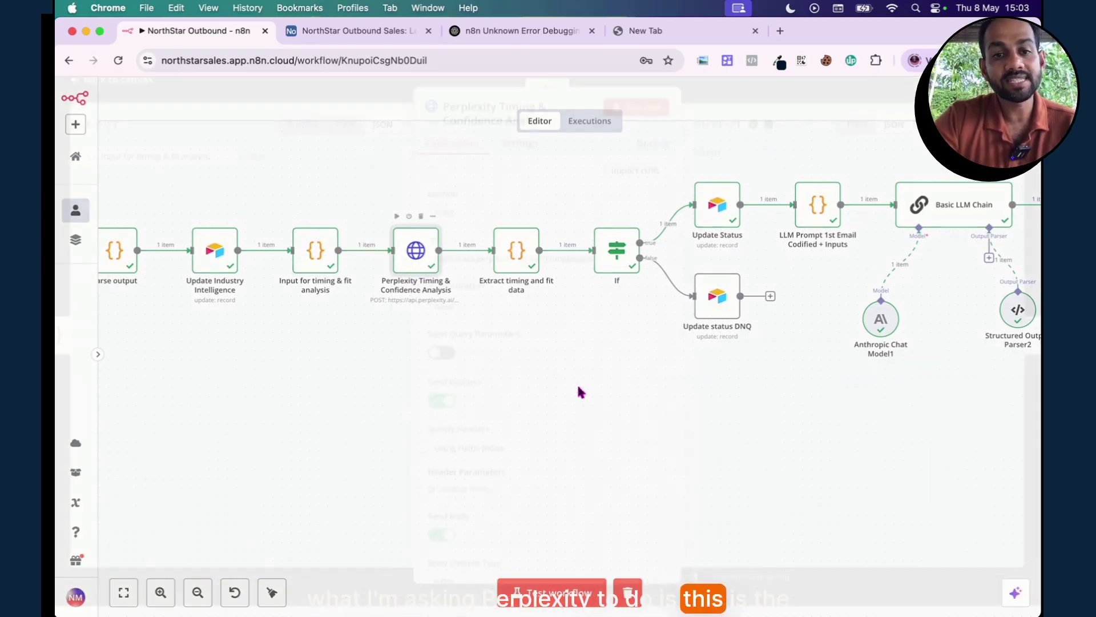
key(Return)
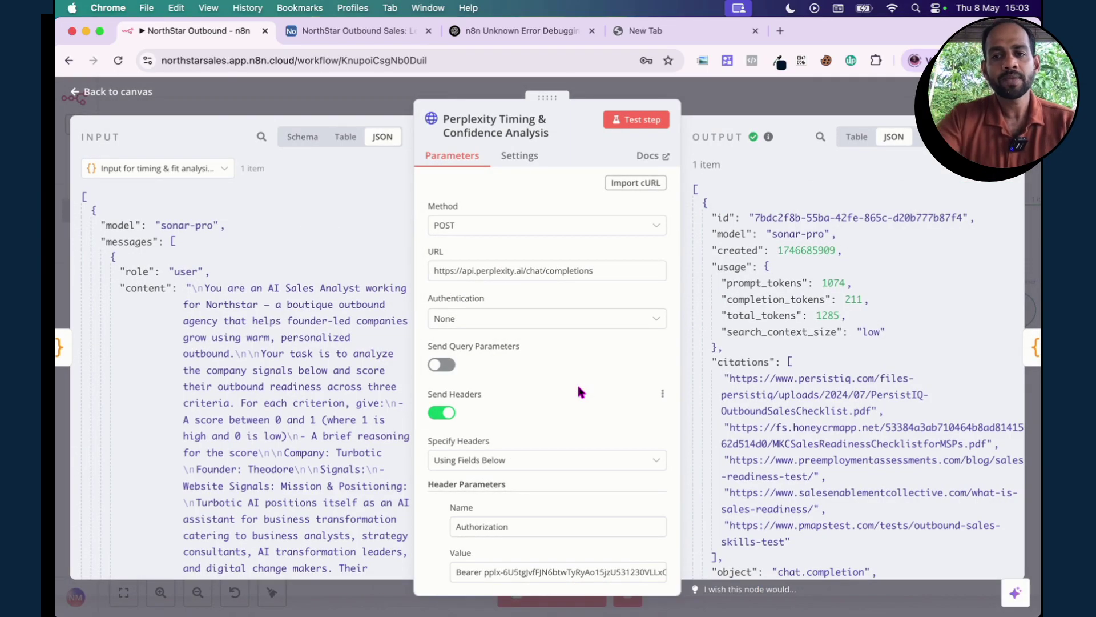
scroll(580, 392, down, 6)
scroll(811, 467, down, 10)
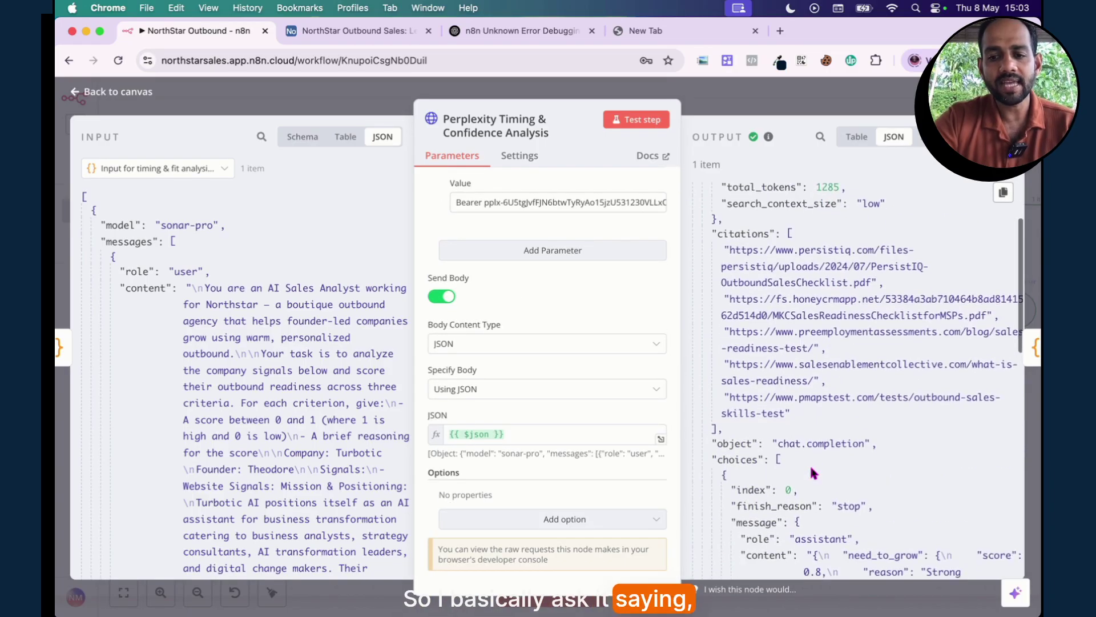
scroll(810, 467, down, 2)
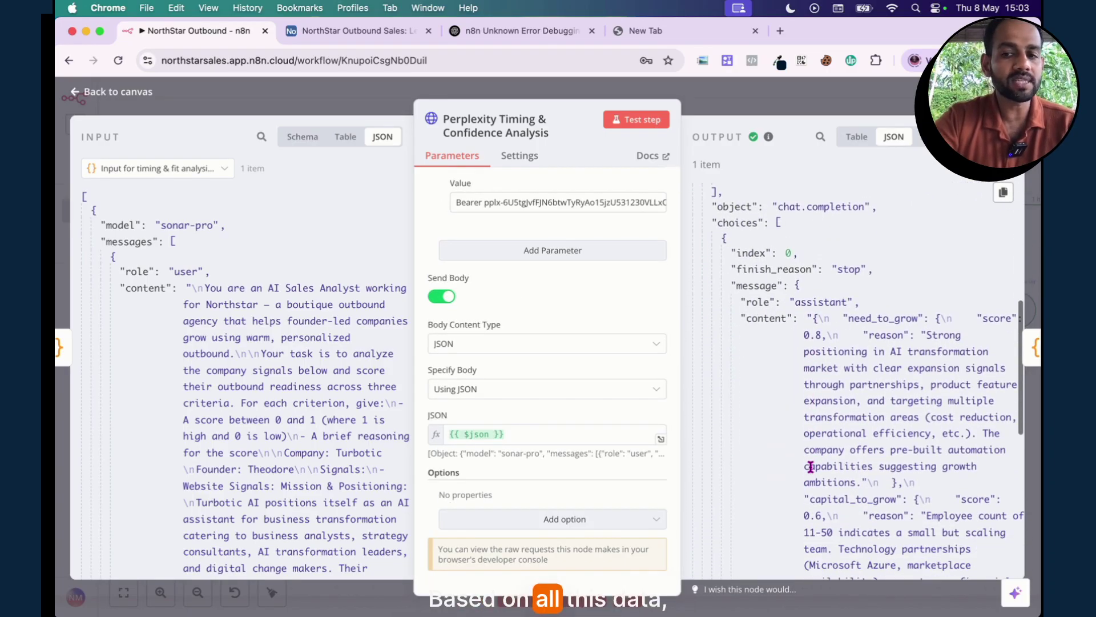
Highlight the need_to_grow, capital_to_grow and trigger_to_act_now criteria in the output, and return to the canvas
double_click(851, 318)
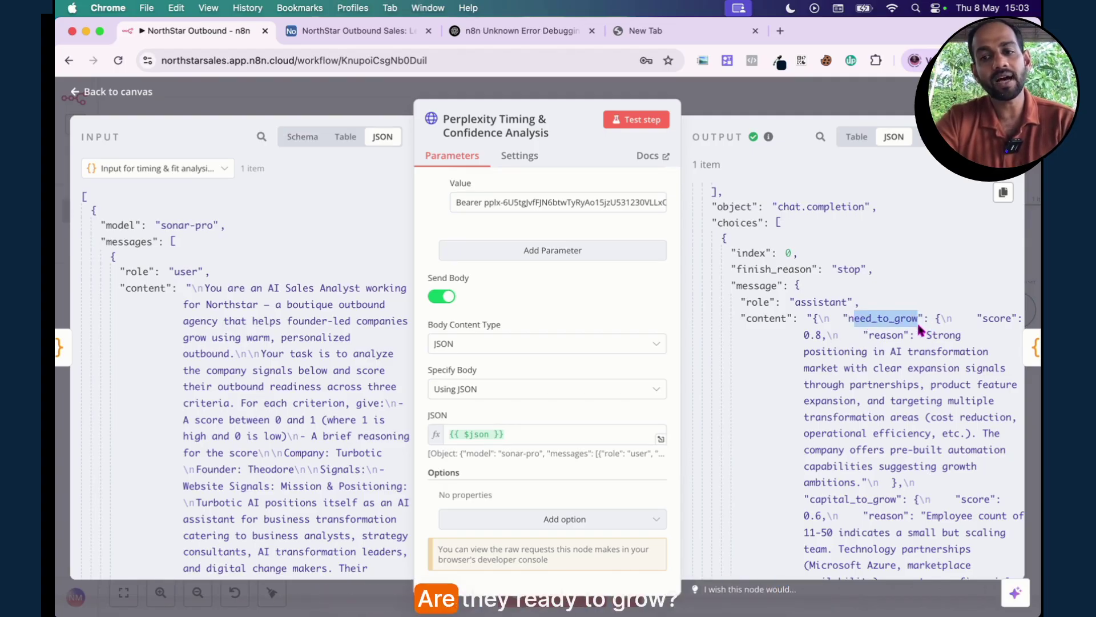
scroll(892, 400, down, 2)
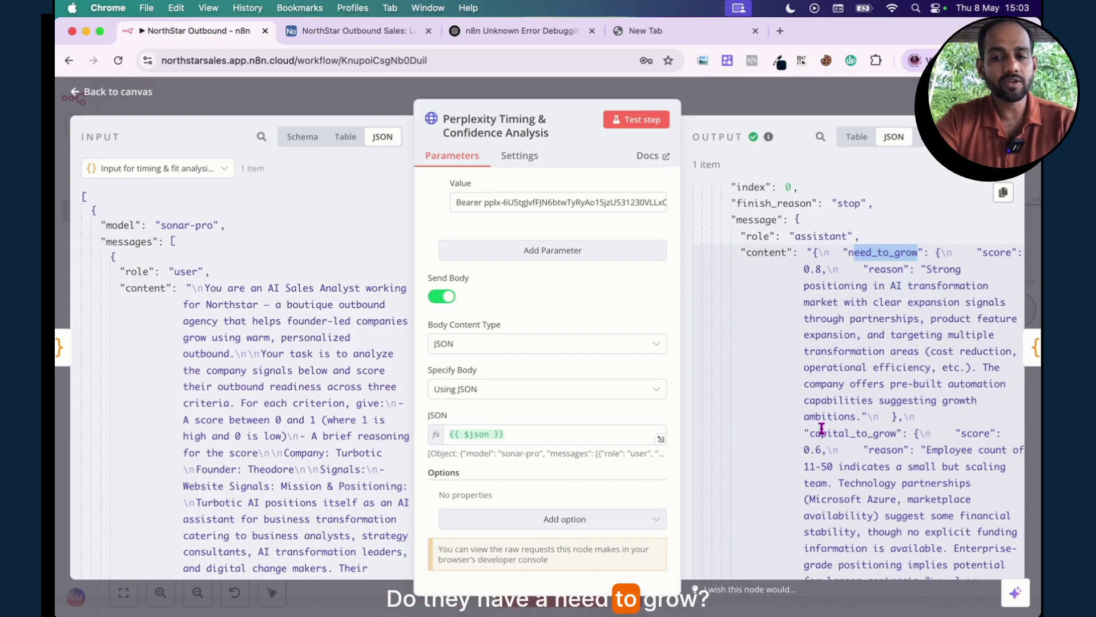
drag(811, 432, 897, 449)
scroll(897, 449, down, 6)
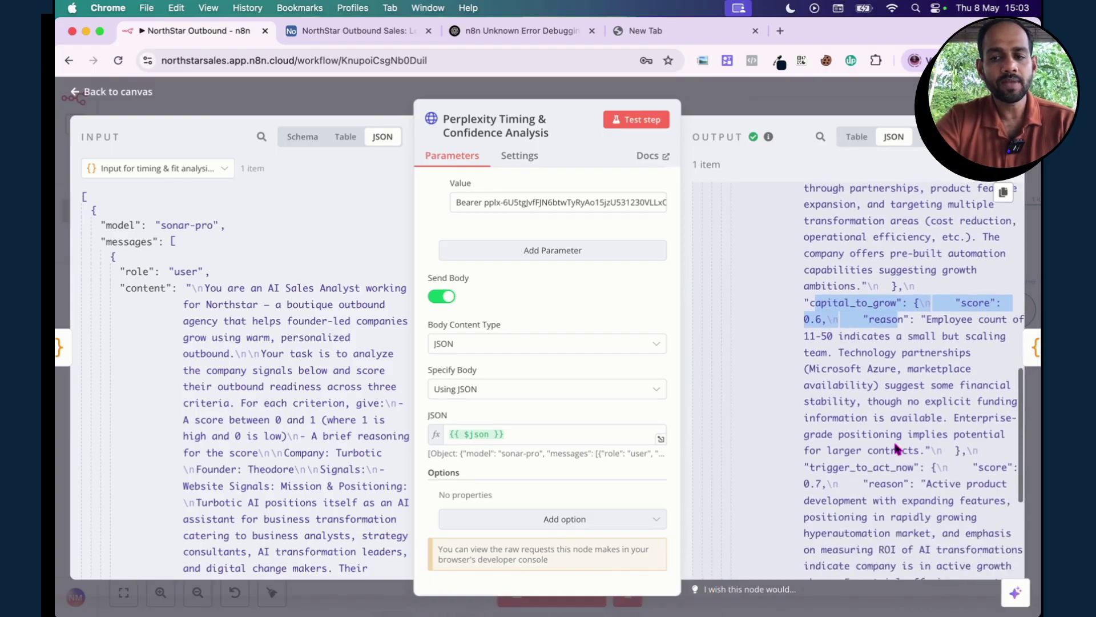
drag(810, 385, 914, 387)
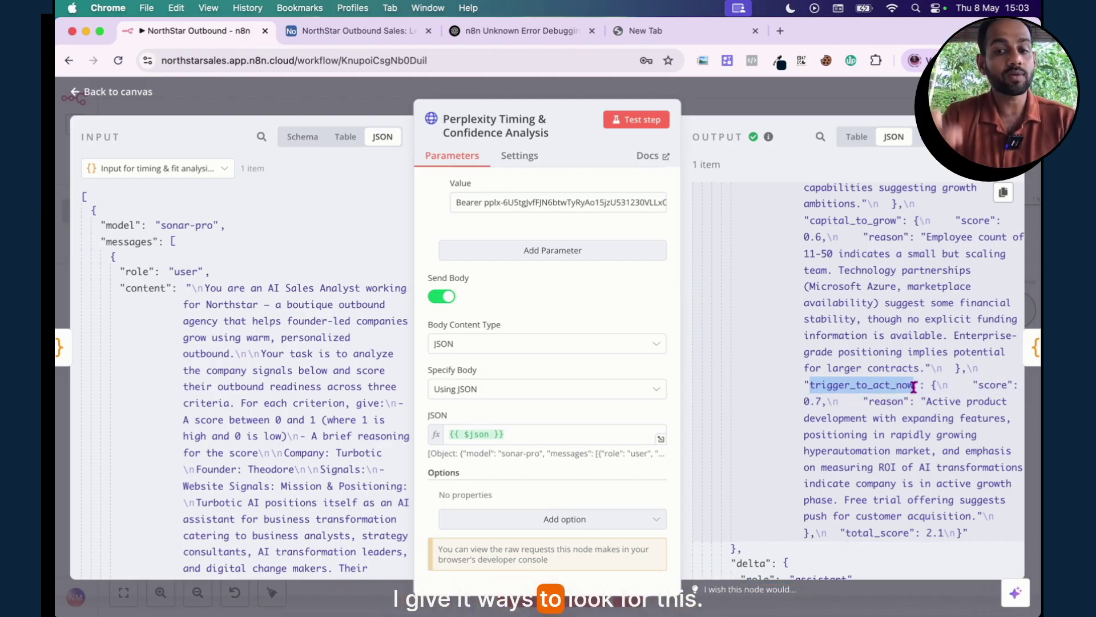
click(741, 108)
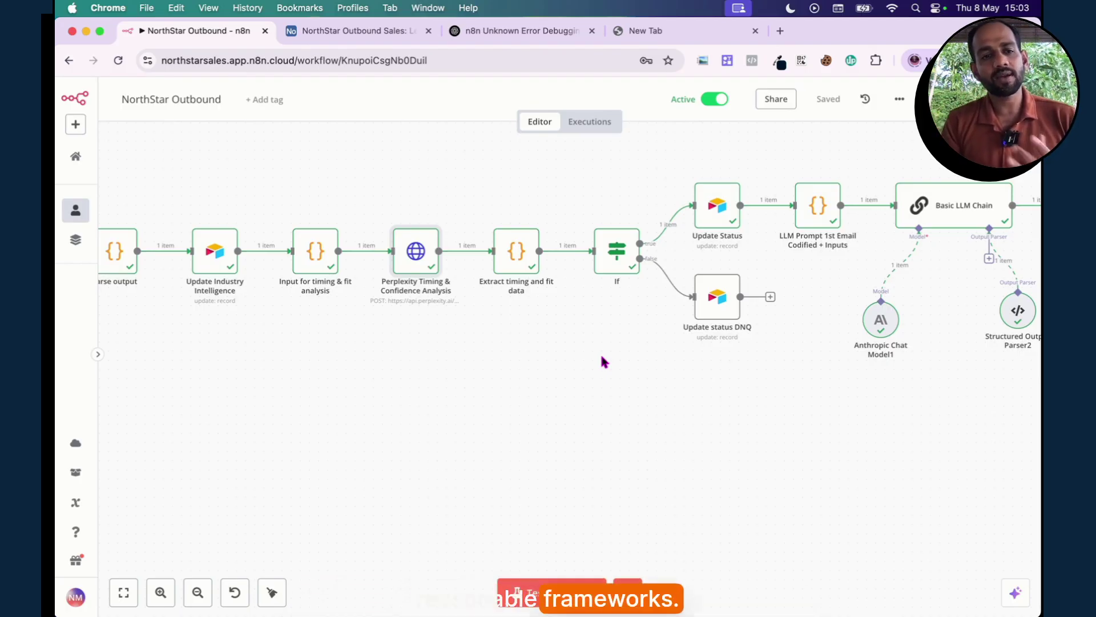
Check the If node's total_score condition and follow the true branch through the email-writing nodes to Update follow up emails
double_click(608, 250)
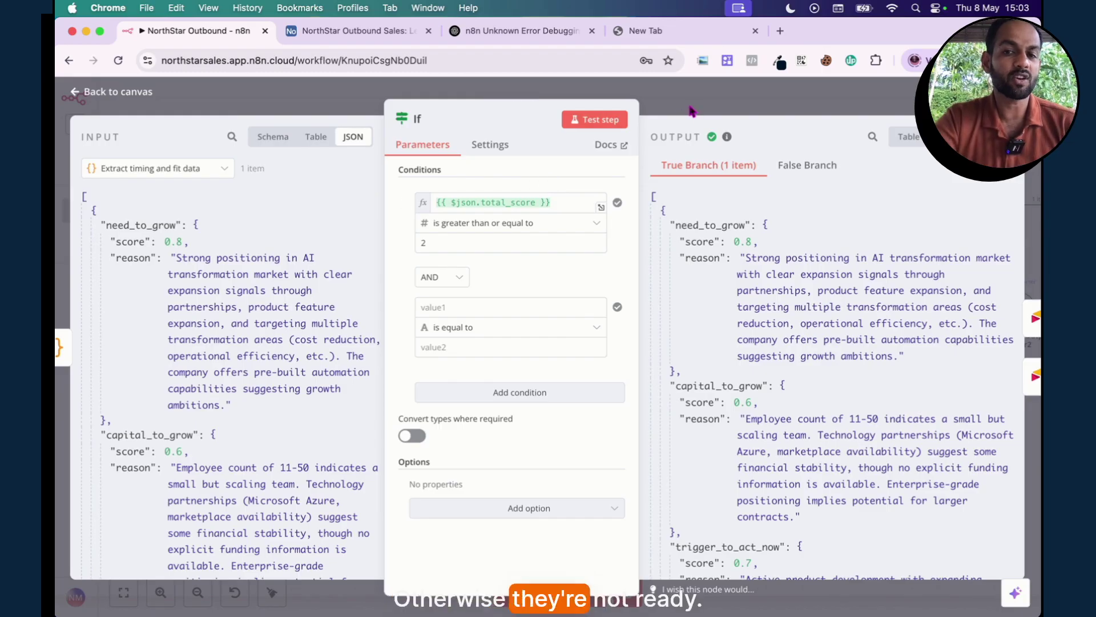
key(Escape)
scroll(649, 337, right, 6)
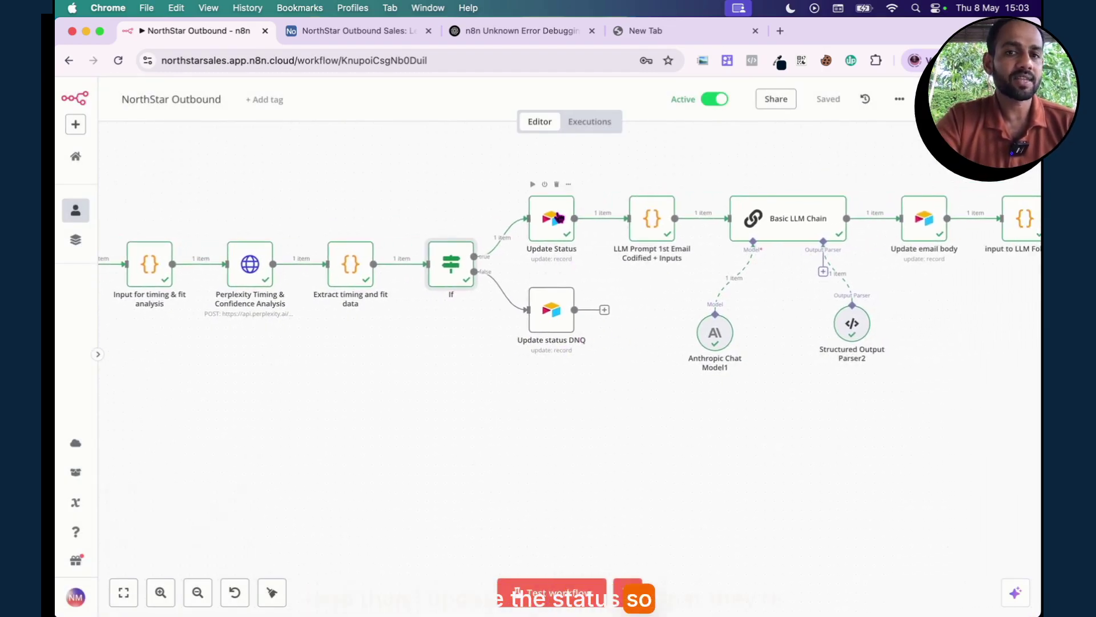
scroll(685, 239, right, 7)
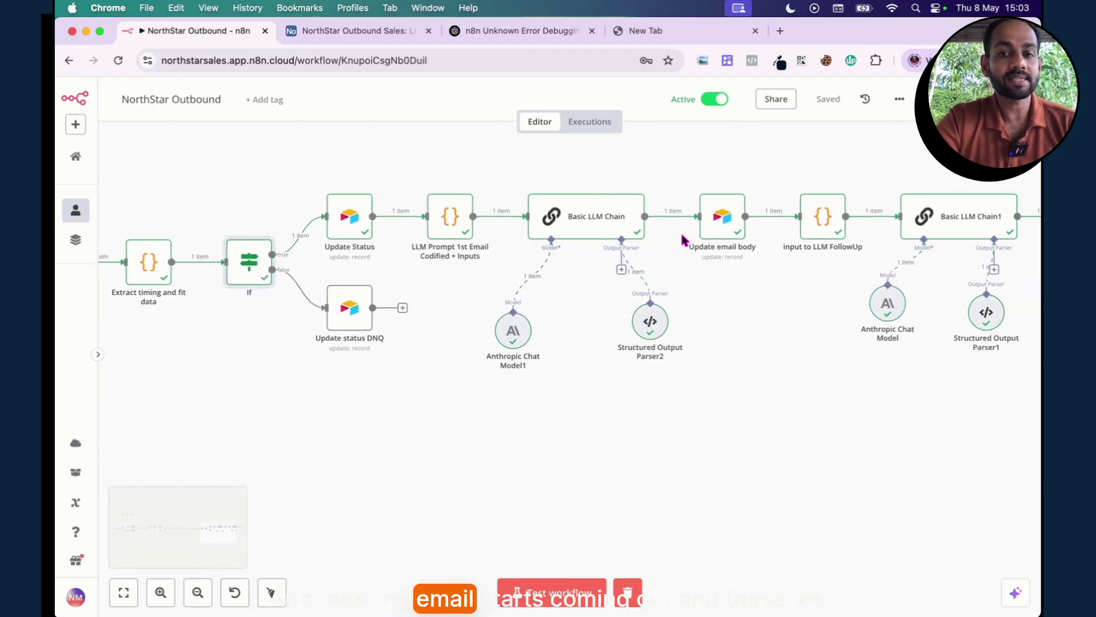
scroll(685, 240, right, 1)
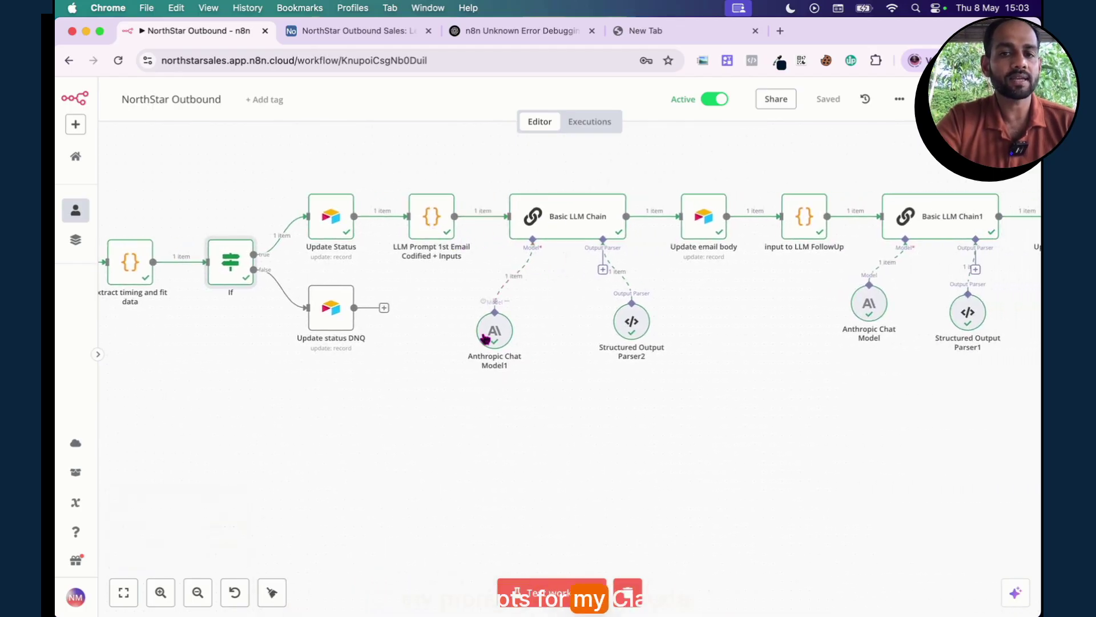
scroll(672, 286, right, 7)
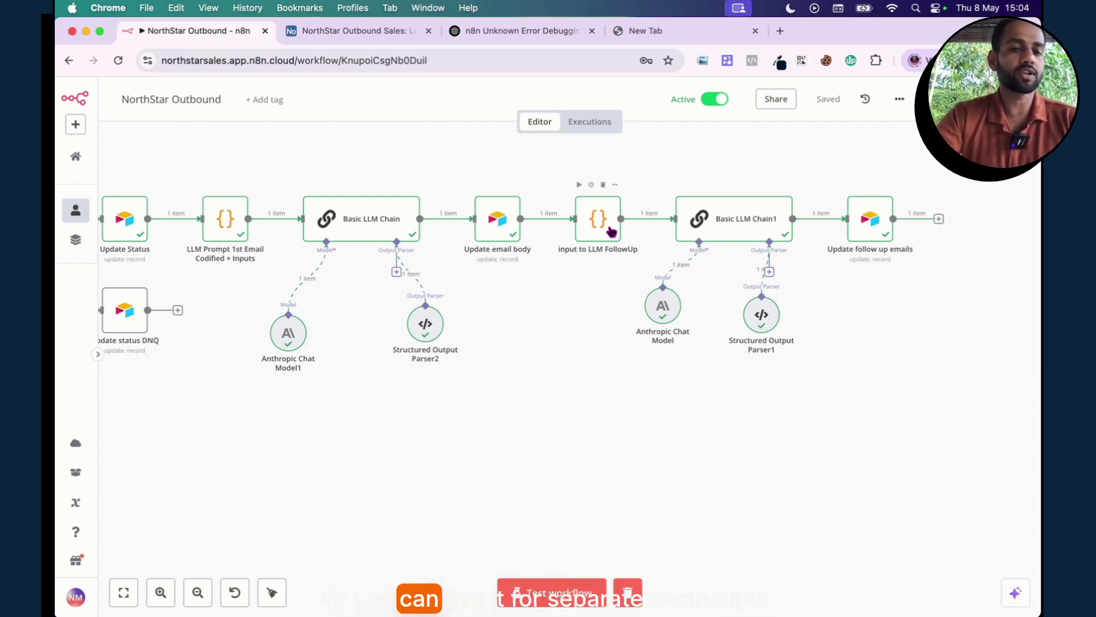
Switch to the NorthStar Outbound Sales base in Airtable and show its Leads - Outbound data table
click(344, 34)
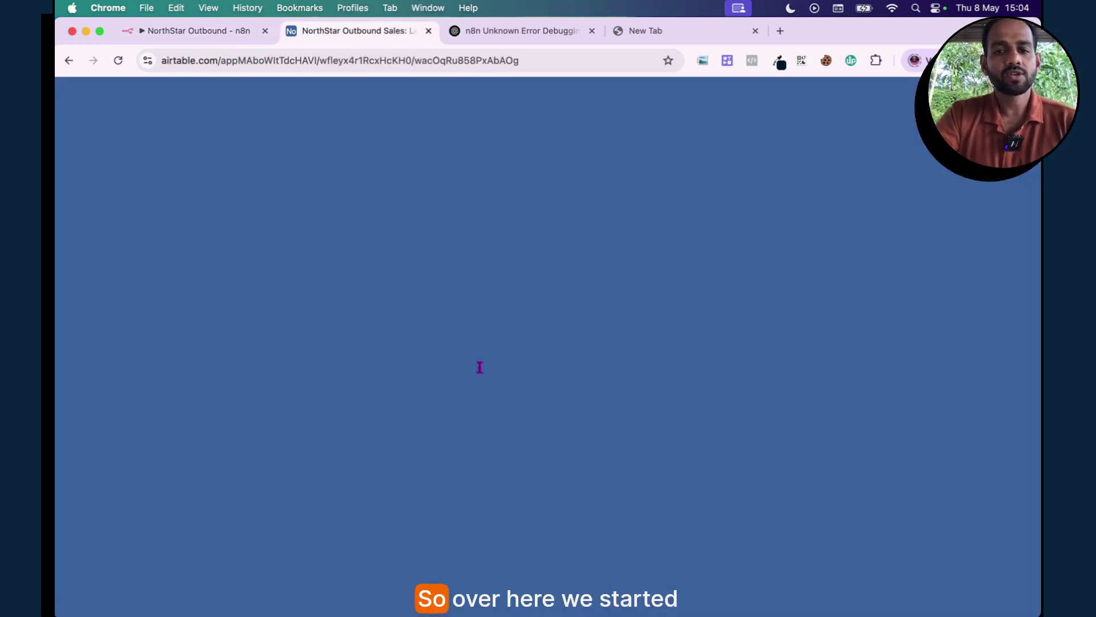
key(Escape)
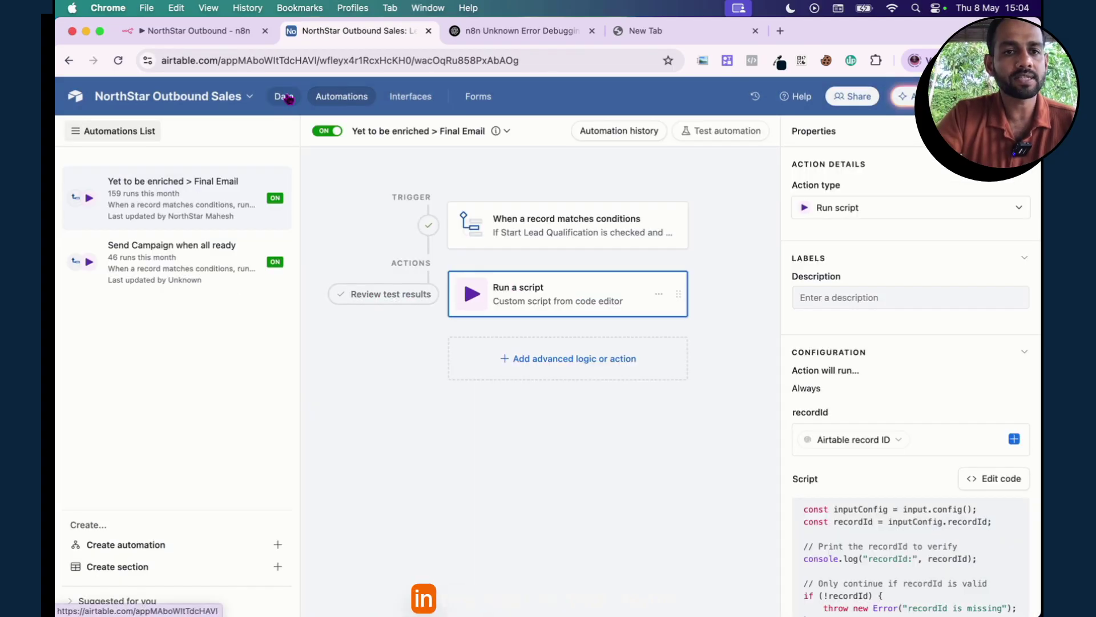
click(285, 97)
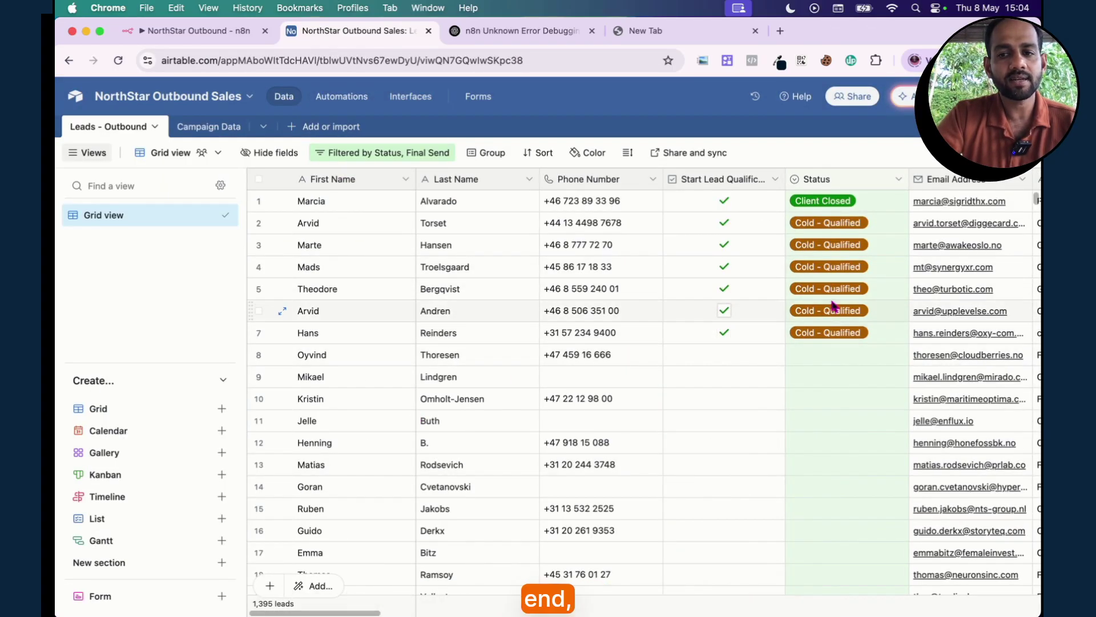
Find the Website Signals column in the leads table and open the cell of row 6 to view its full text
scroll(824, 337, right, 10)
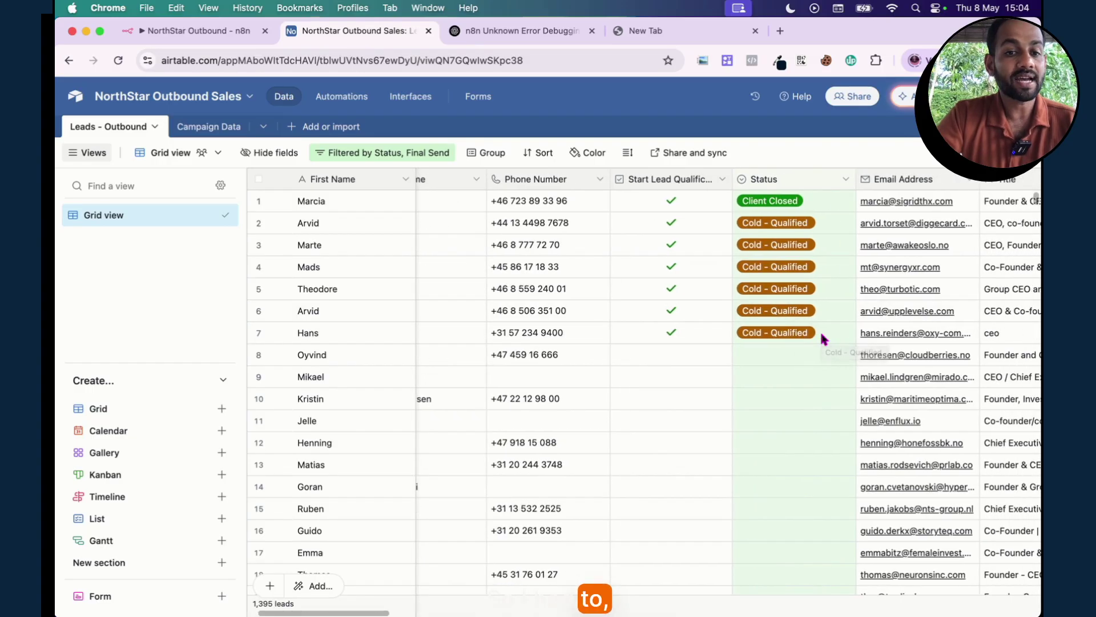
scroll(824, 338, right, 15)
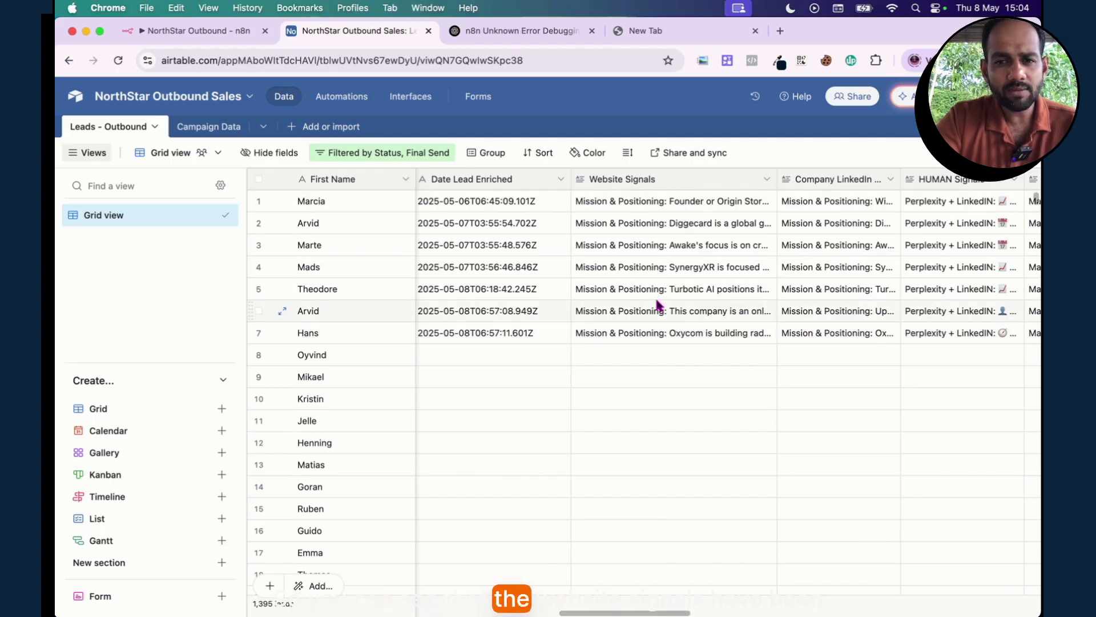
click(653, 314)
click(653, 314)
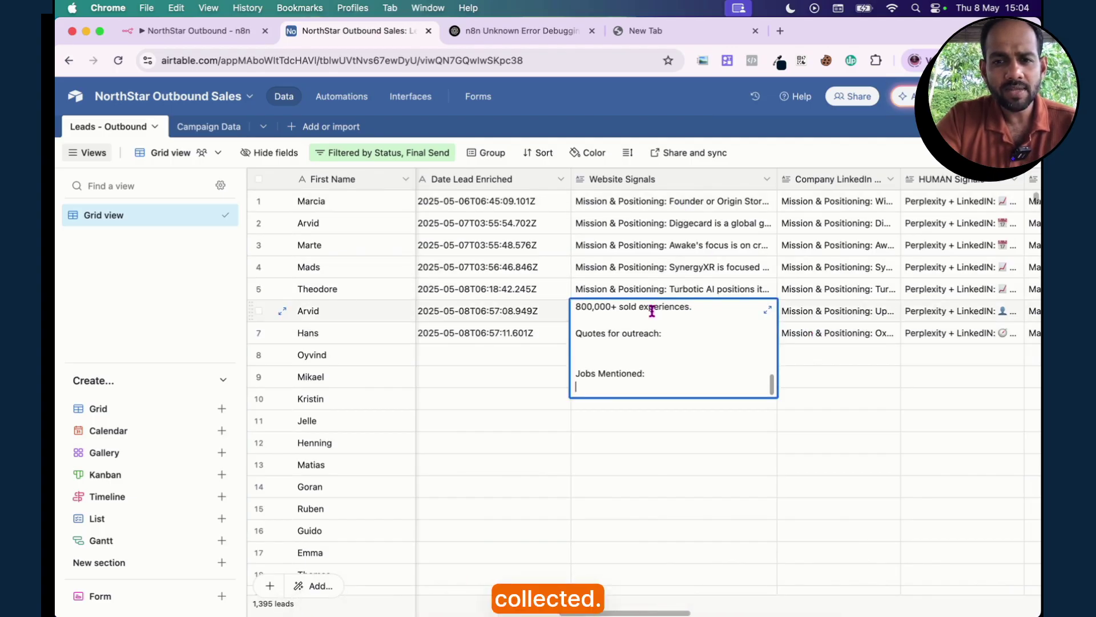
Expand row 6's Website Signals cell and read it from Mission & Positioning through GTM & Expansion Signals to Customer Proof
click(768, 311)
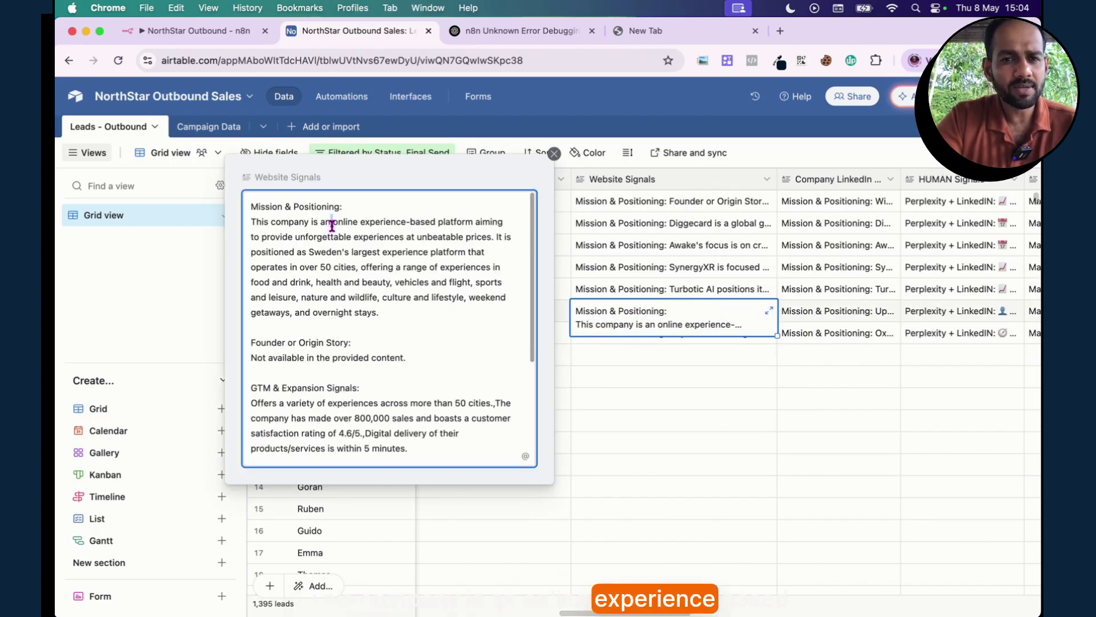
drag(332, 223, 388, 282)
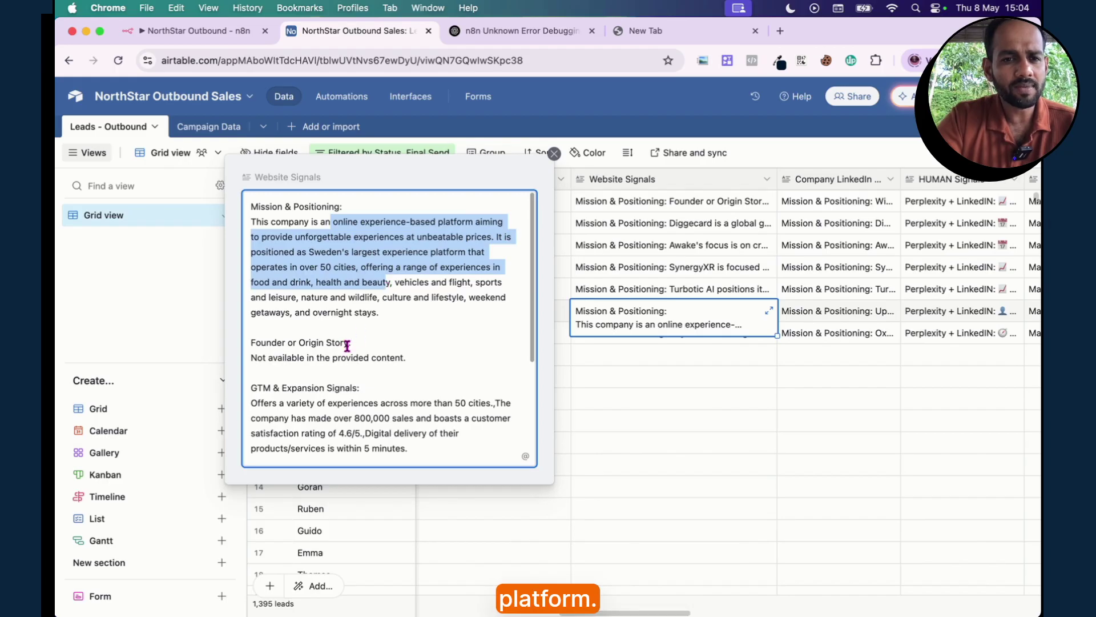
triple_click(313, 357)
scroll(271, 337, down, 3)
click(271, 336)
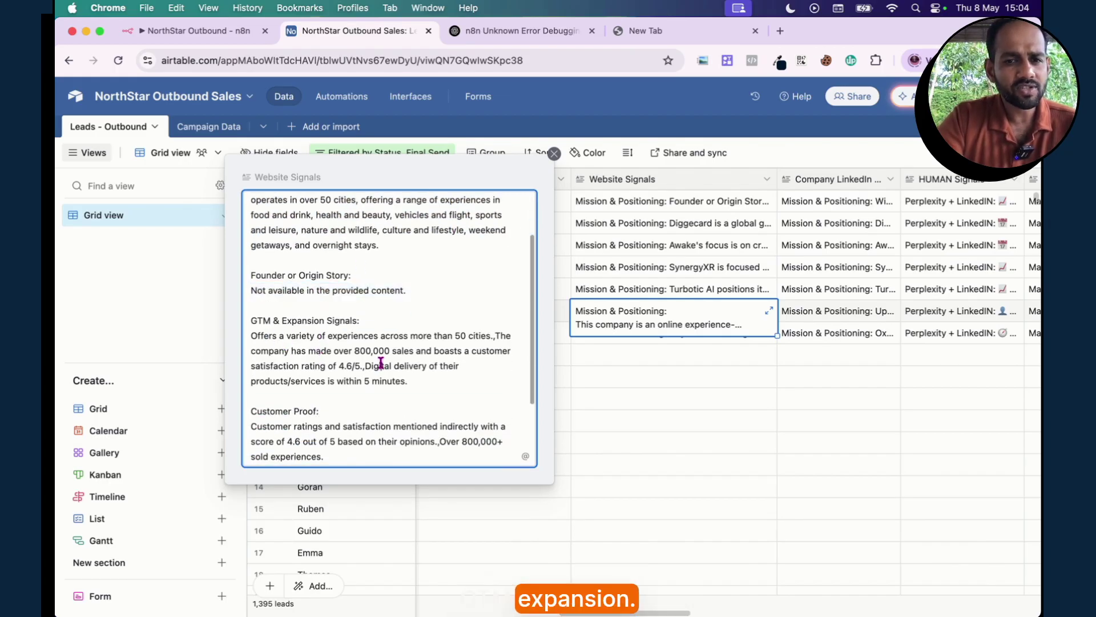
scroll(429, 380, down, 3)
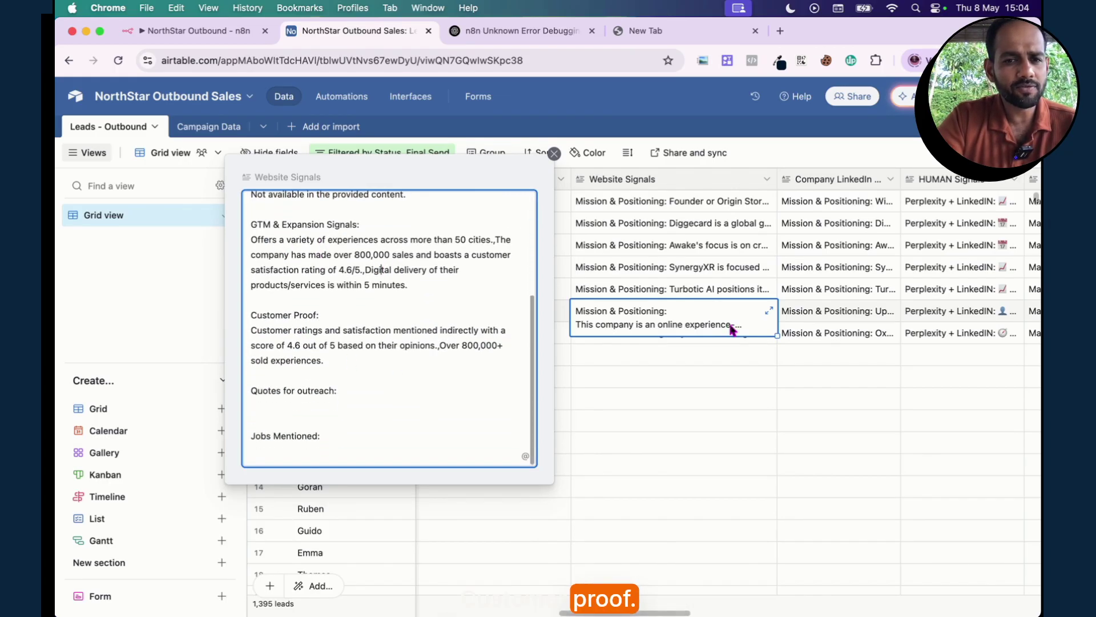
Open the full Company LinkedIn Signals text of row 7, read through it and close it
click(808, 323)
click(816, 323)
scroll(836, 343, up, 5)
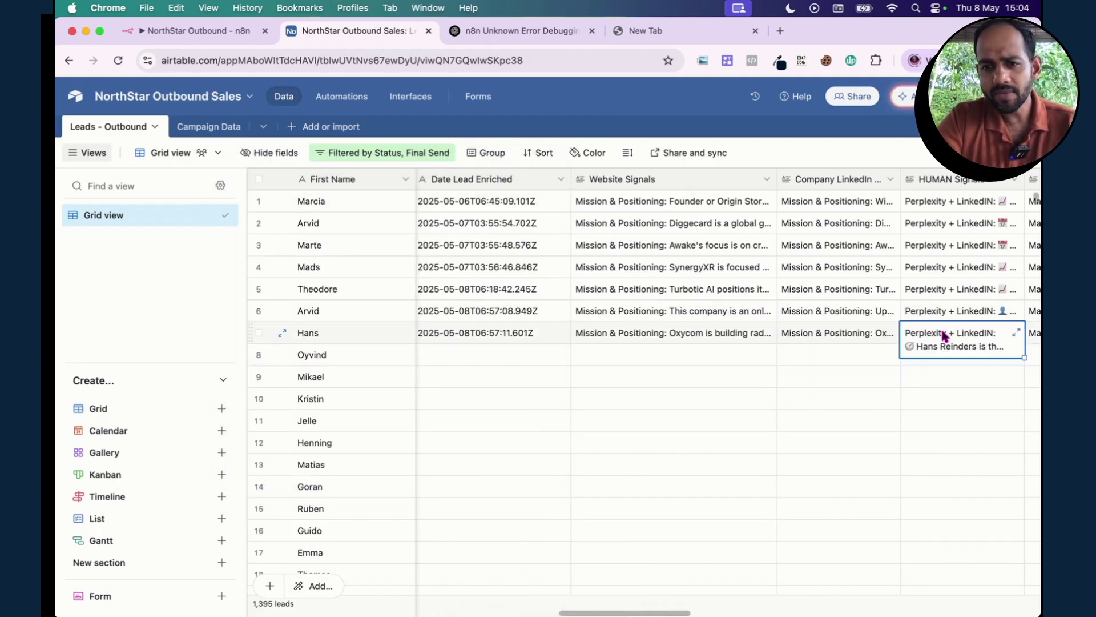
click(882, 335)
click(892, 333)
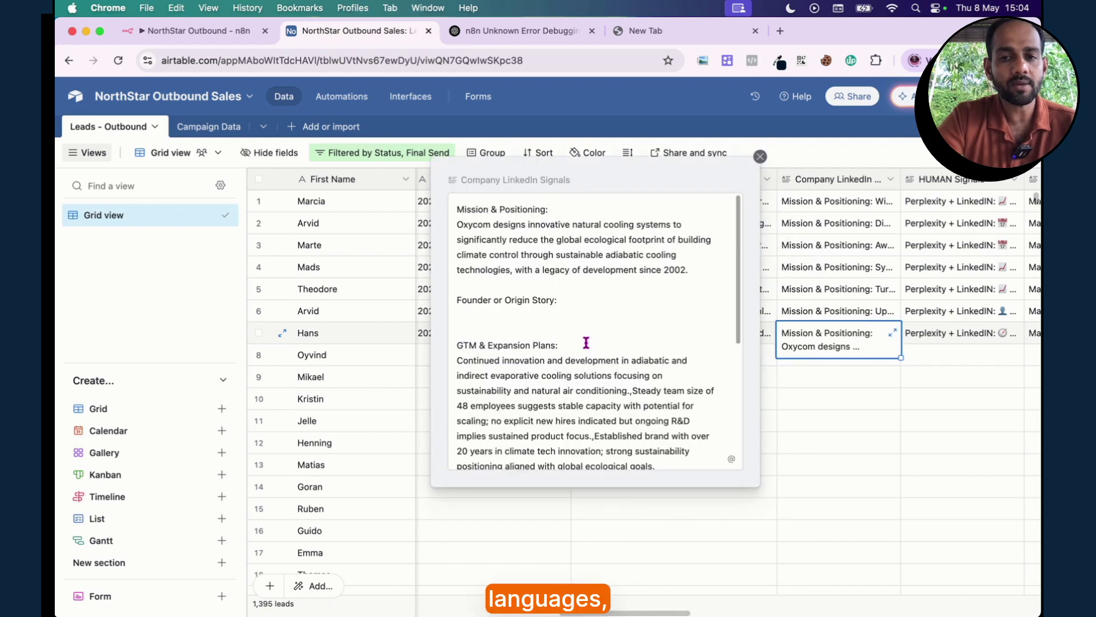
scroll(585, 343, down, 5)
click(792, 394)
Expand row 7's HUMAN Signals cell, highlight passages of its Perplexity + LinkedIn text and close it
scroll(789, 391, right, 3)
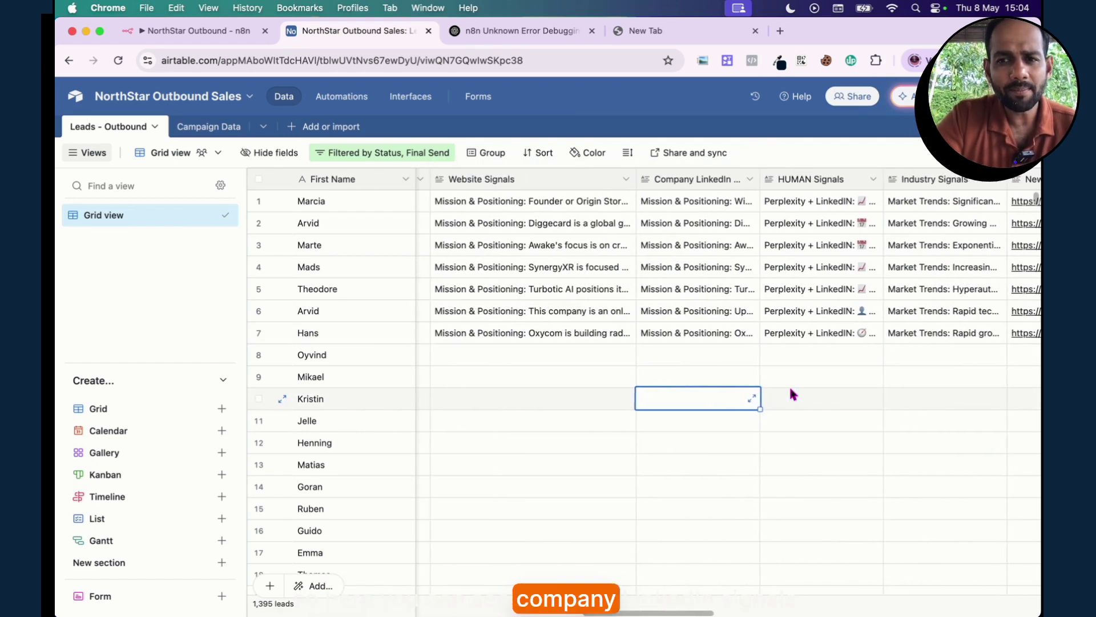
click(788, 333)
click(860, 327)
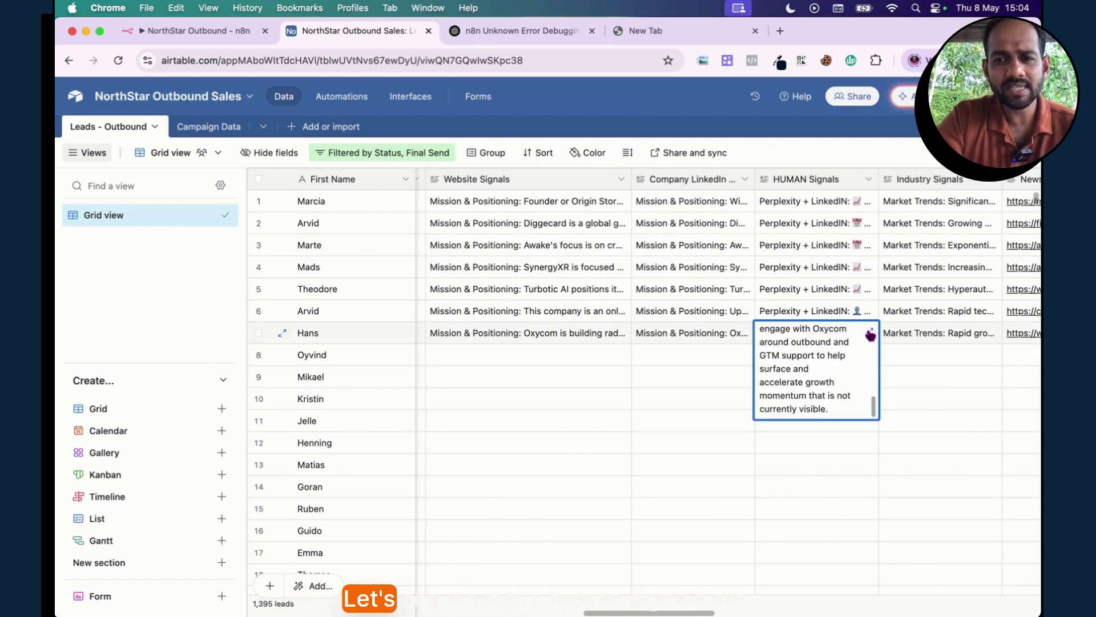
click(869, 331)
drag(540, 209, 611, 234)
drag(608, 254, 762, 392)
click(763, 393)
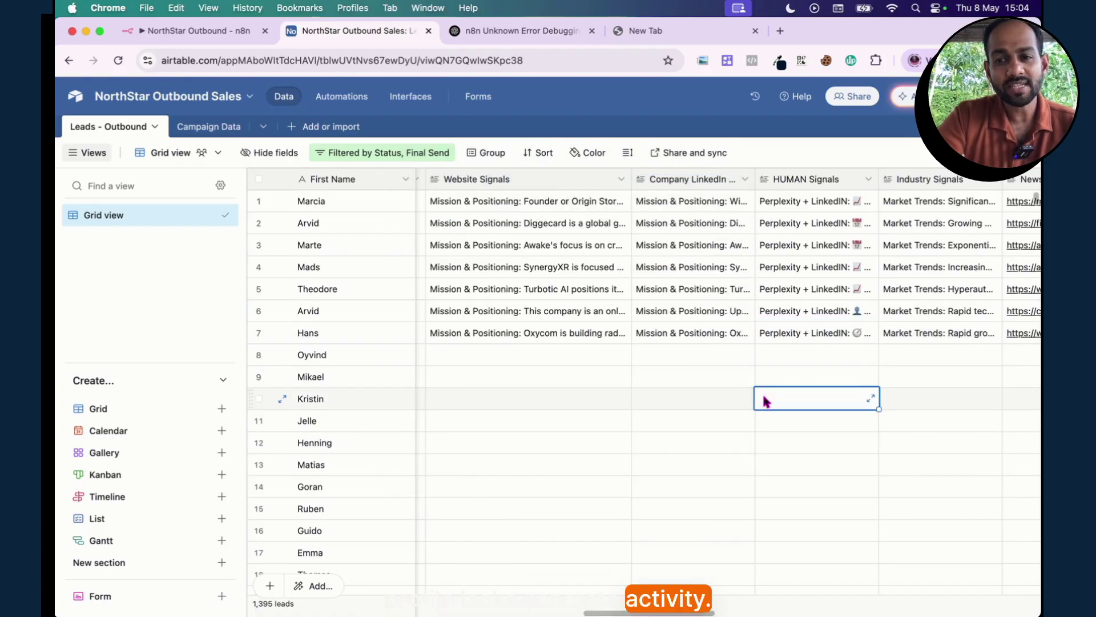
Check row 7's Industry Signals market trends and the score in its Timing Signals cell
scroll(762, 392, right, 5)
click(685, 334)
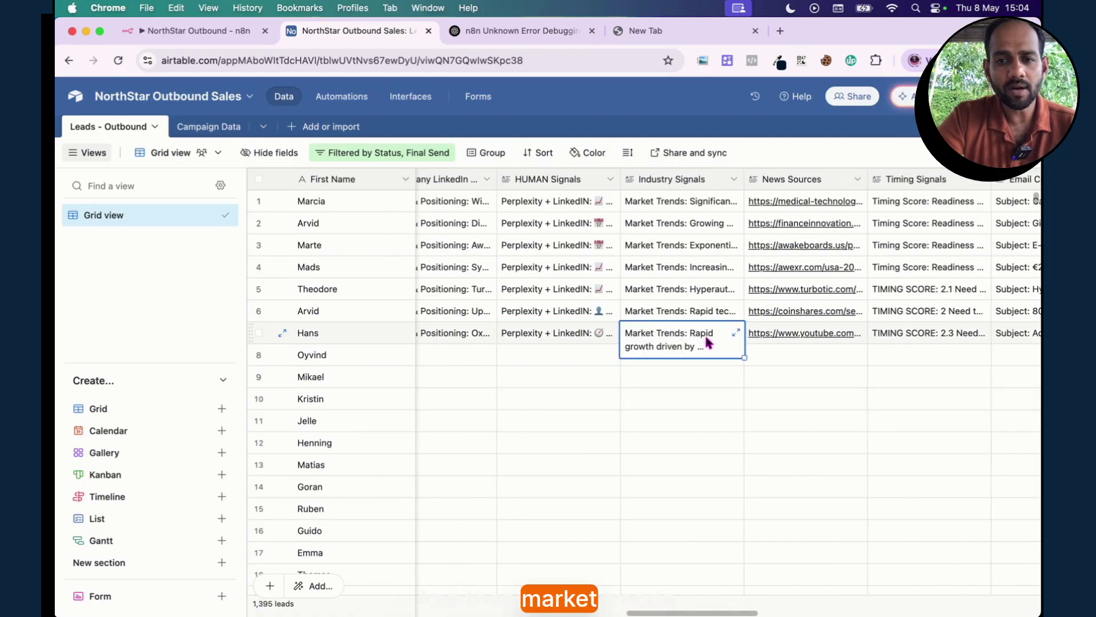
click(824, 358)
scroll(825, 357, right, 3)
scroll(823, 353, right, 2)
click(797, 337)
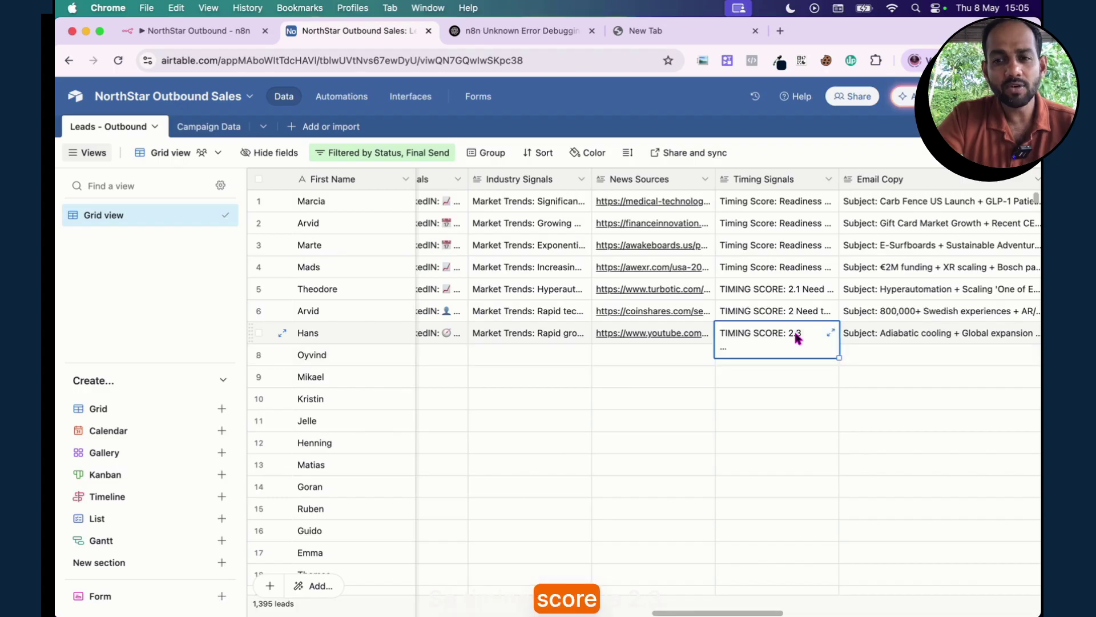
click(804, 357)
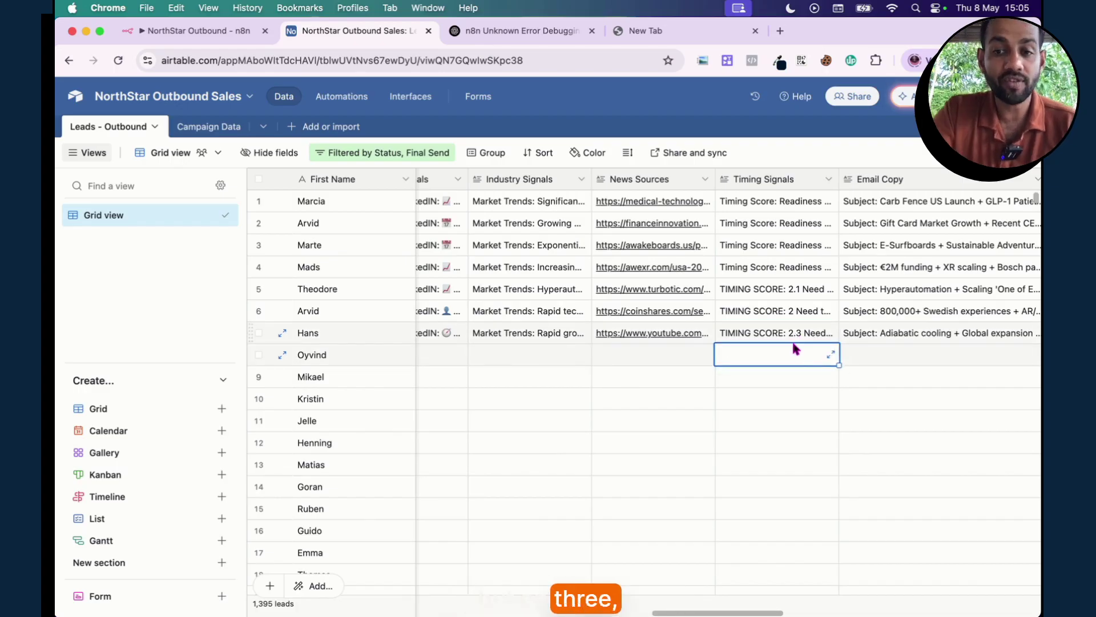
Expand row 7's Email Copy cell, read the generated opening email and close it
scroll(826, 347, right, 2)
scroll(827, 348, right, 3)
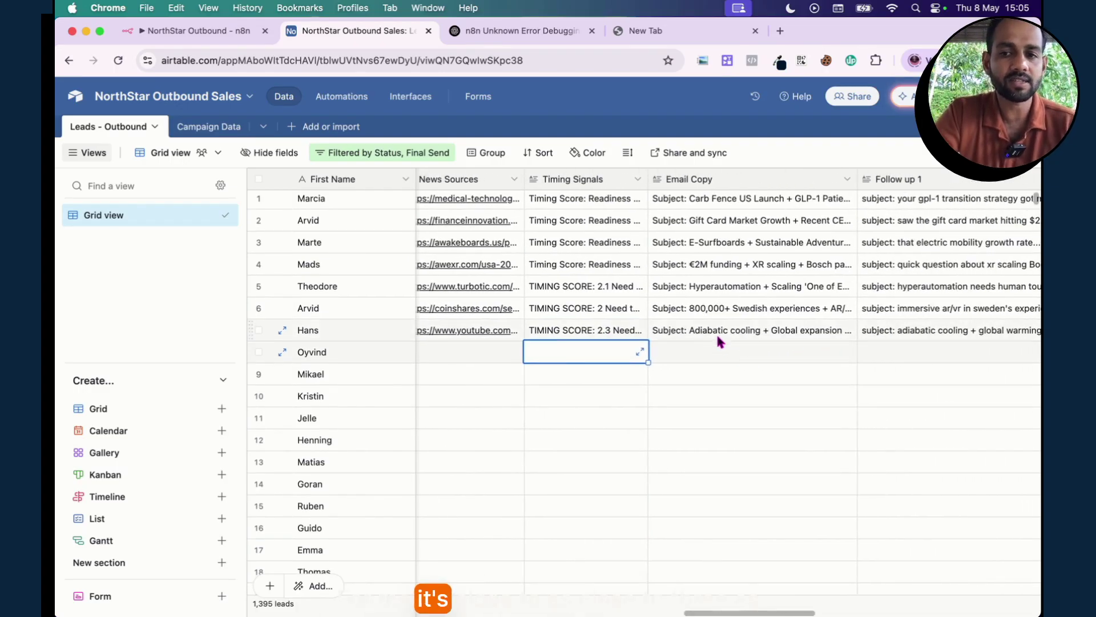
click(718, 341)
click(718, 340)
click(849, 333)
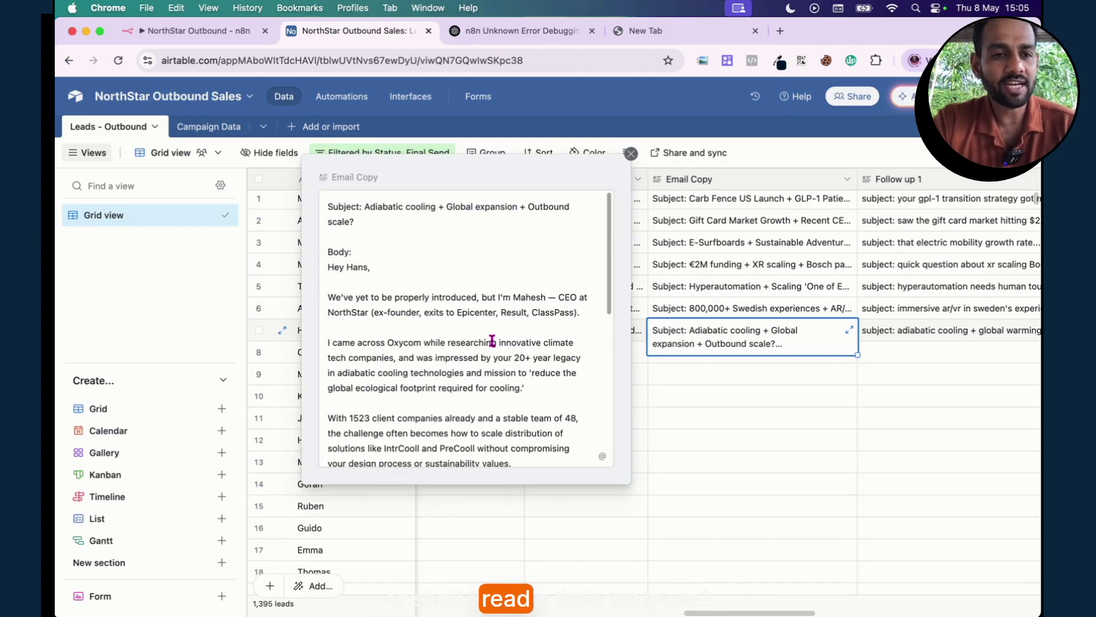
scroll(486, 331, down, 5)
click(693, 376)
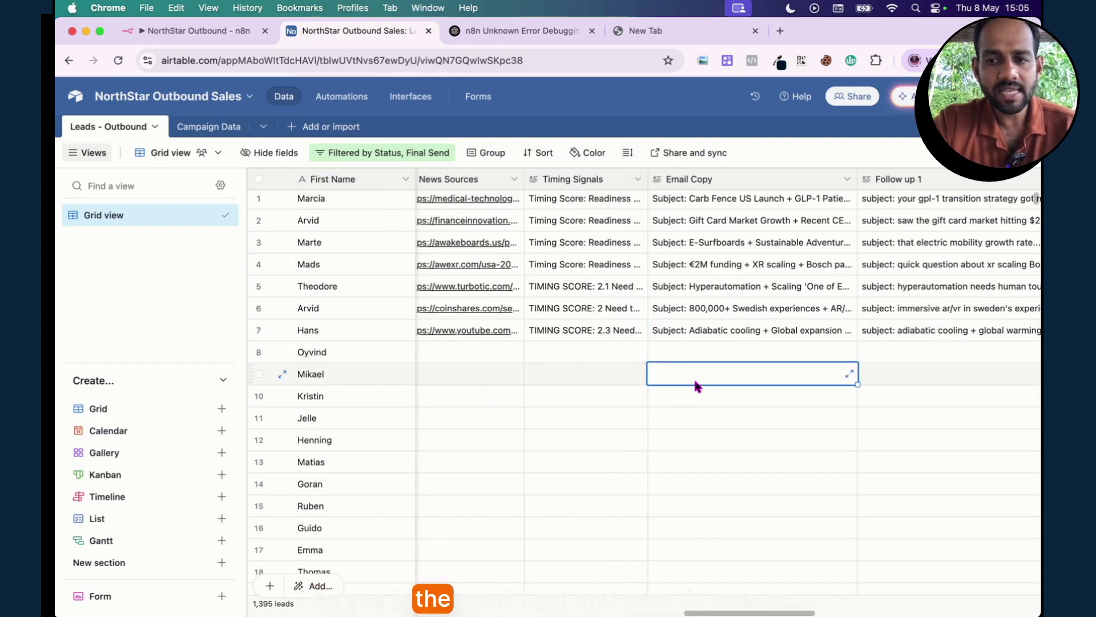
Expand row 7's Follow up 2 email and highlight its subject line and the 1523 companies figure in the body
scroll(693, 377, right, 5)
click(723, 324)
click(723, 325)
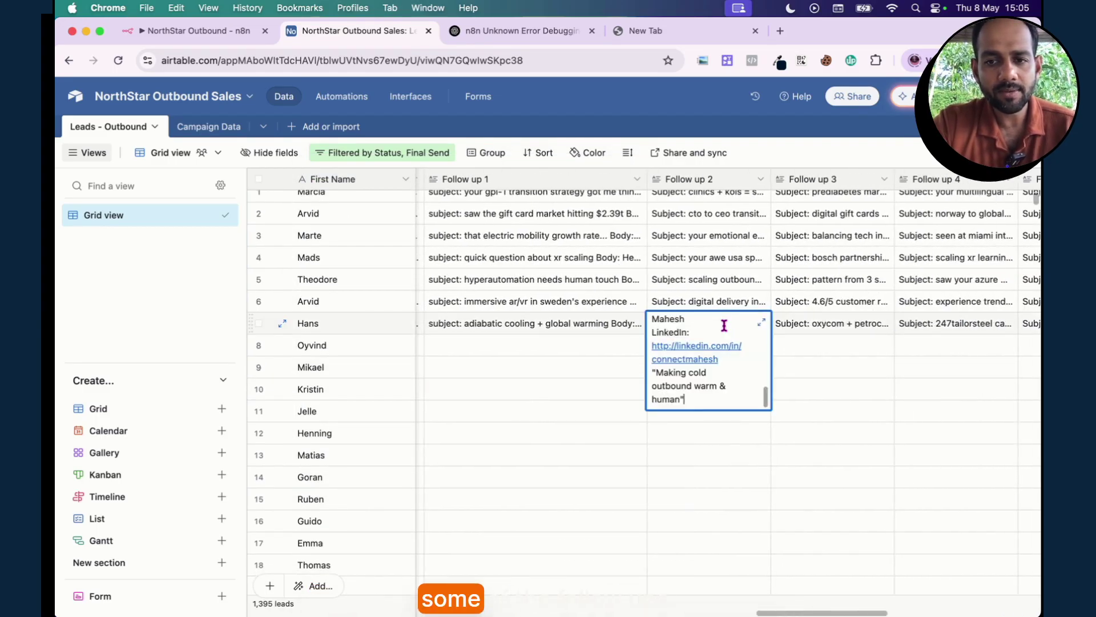
click(763, 322)
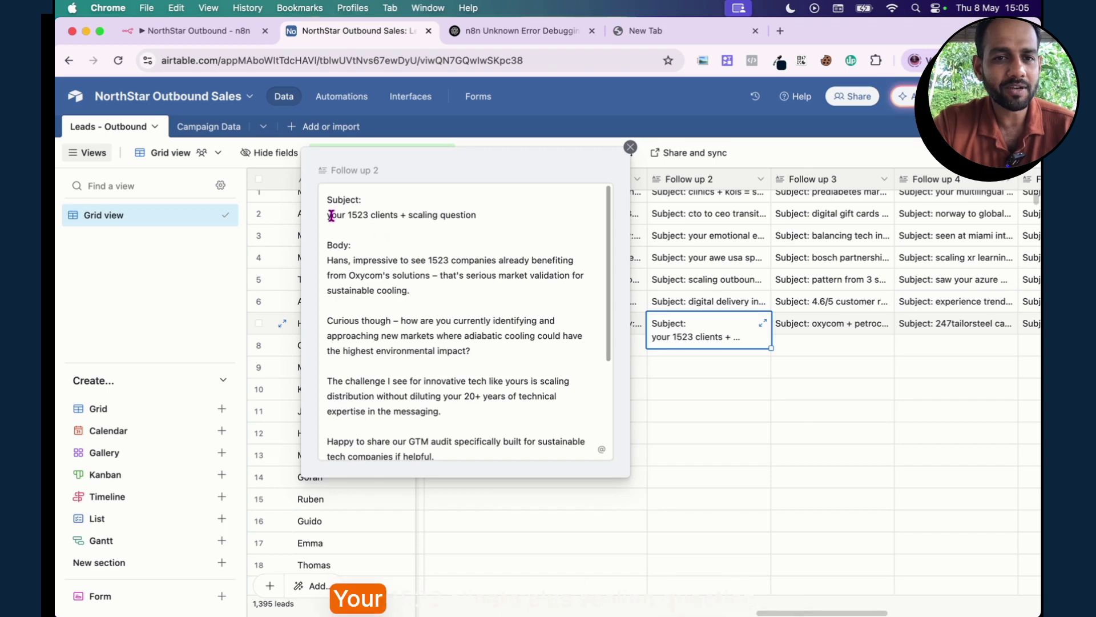
drag(327, 214, 471, 216)
click(457, 247)
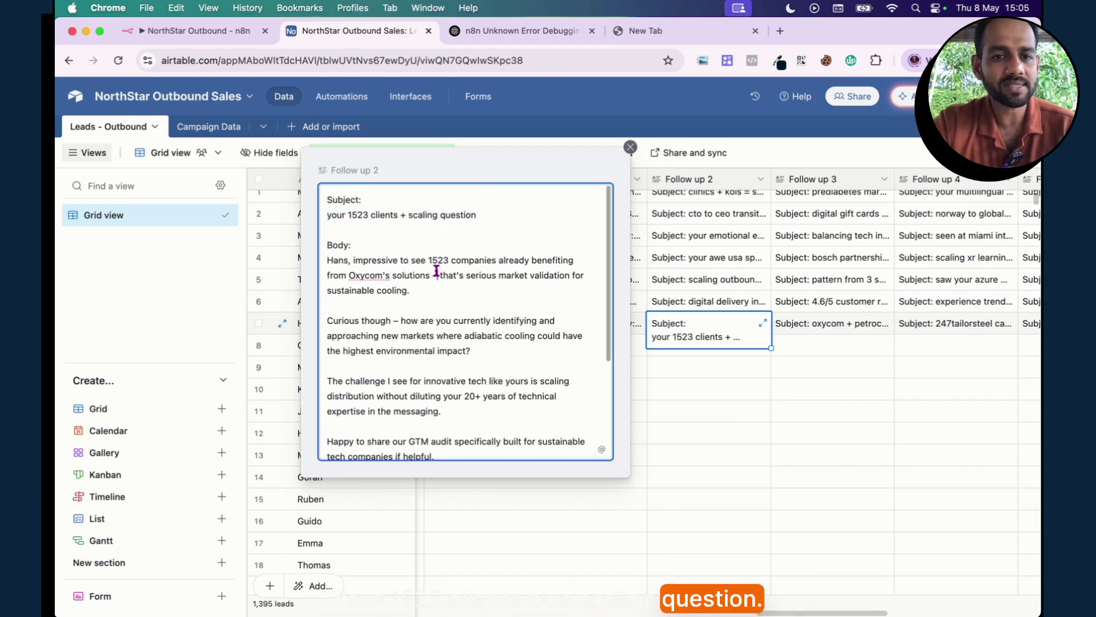
scroll(431, 268, down, 1)
drag(428, 246, 449, 246)
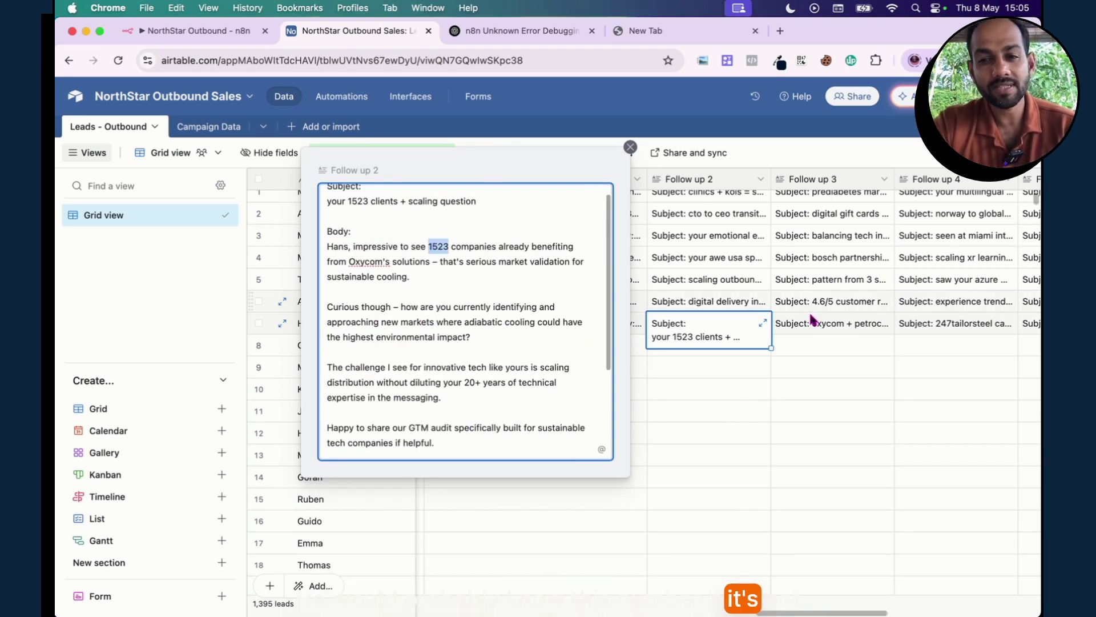
Open row 7's Follow up 3 email, highlight the petrochemical industry part of its subject and close it
click(811, 325)
click(886, 324)
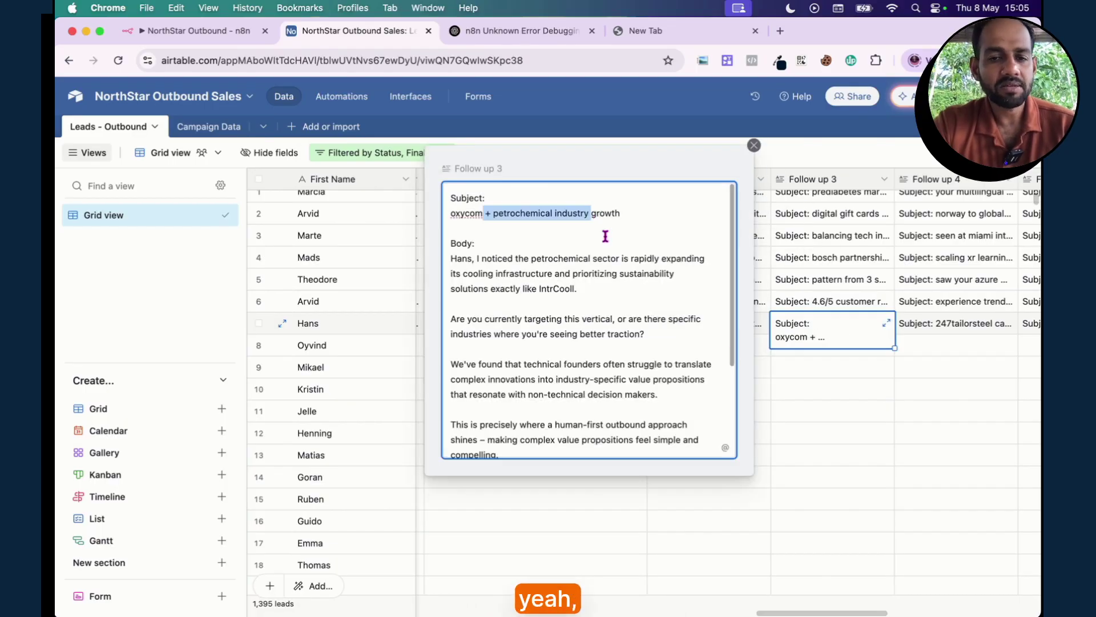
click(824, 411)
Expand row 7's Follow up 5 email, read it to the signature, highlight its P.S. paragraph and close it
scroll(795, 425, right, 5)
click(807, 330)
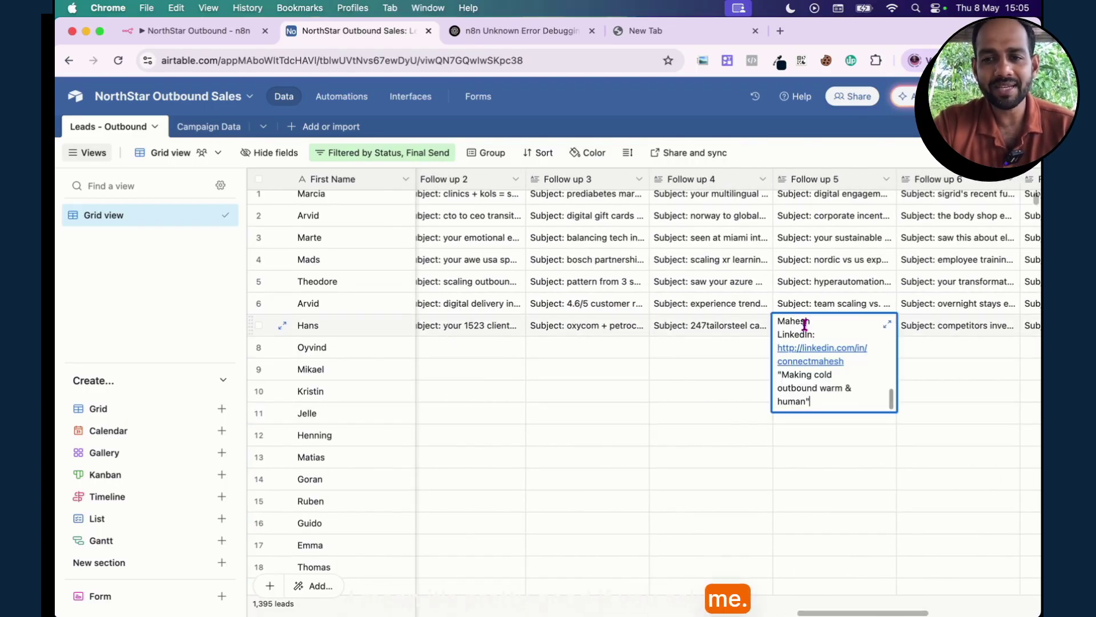
click(888, 325)
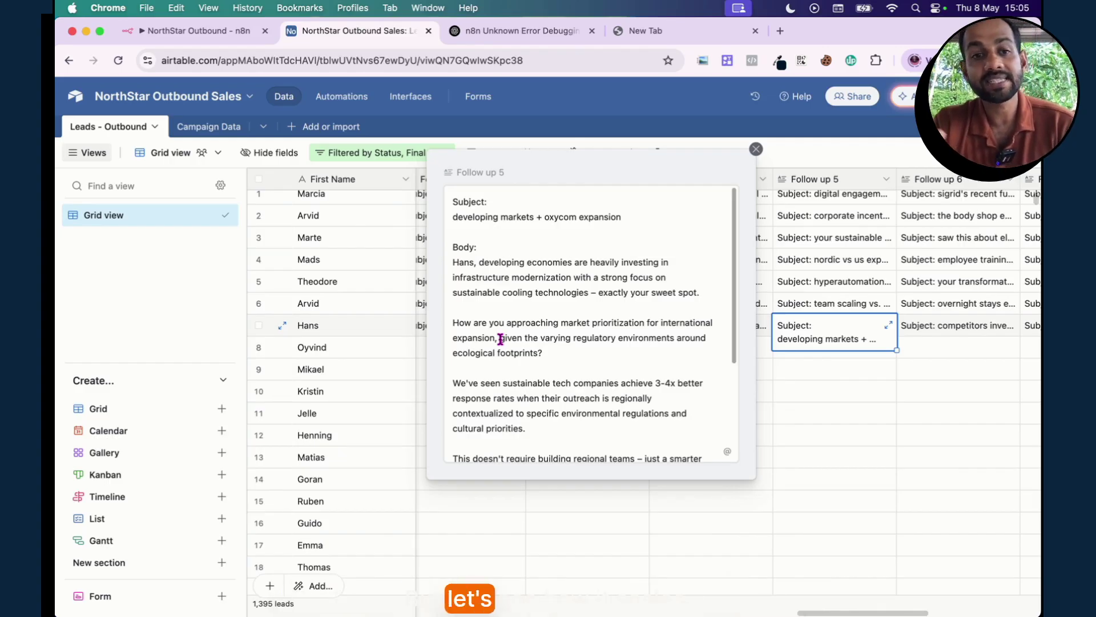
scroll(501, 339, down, 5)
scroll(501, 339, up, 5)
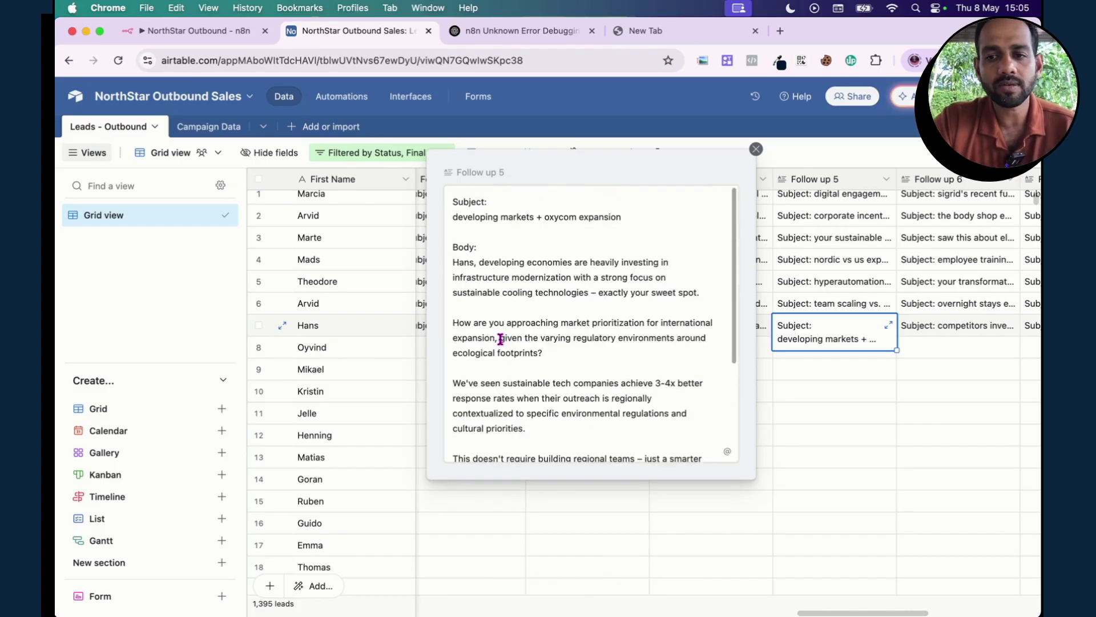
scroll(500, 339, down, 5)
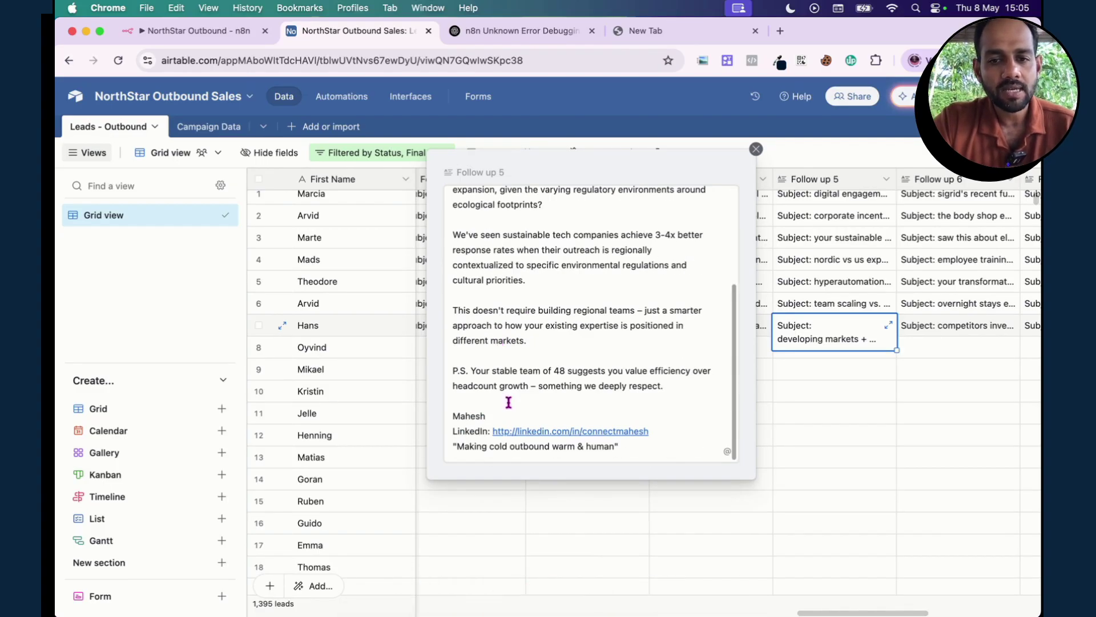
triple_click(625, 381)
click(871, 392)
Review the table's columns across Final Send and the meeting fields, the follow-ups, the signals and the lead details
scroll(871, 391, right, 5)
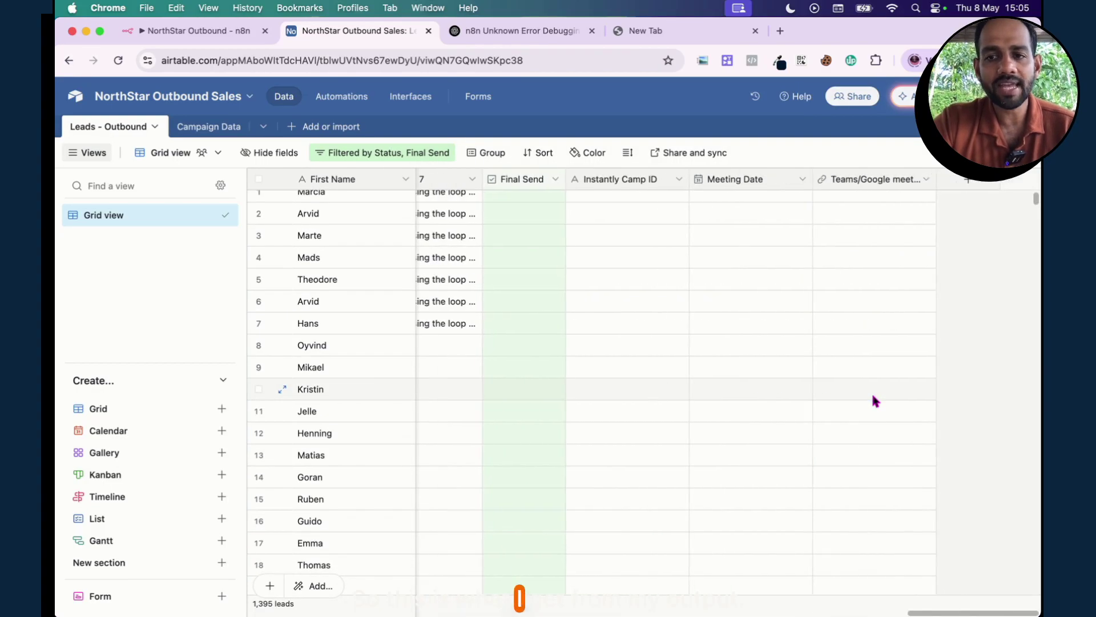
scroll(871, 392, left, 5)
scroll(873, 395, left, 10)
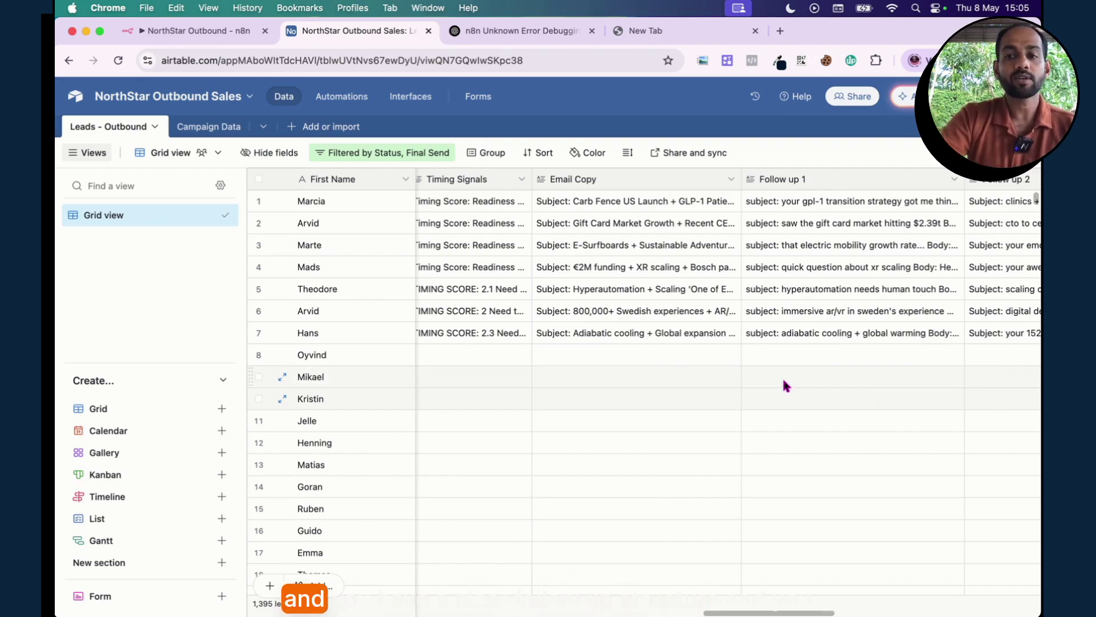
scroll(782, 386, right, 2)
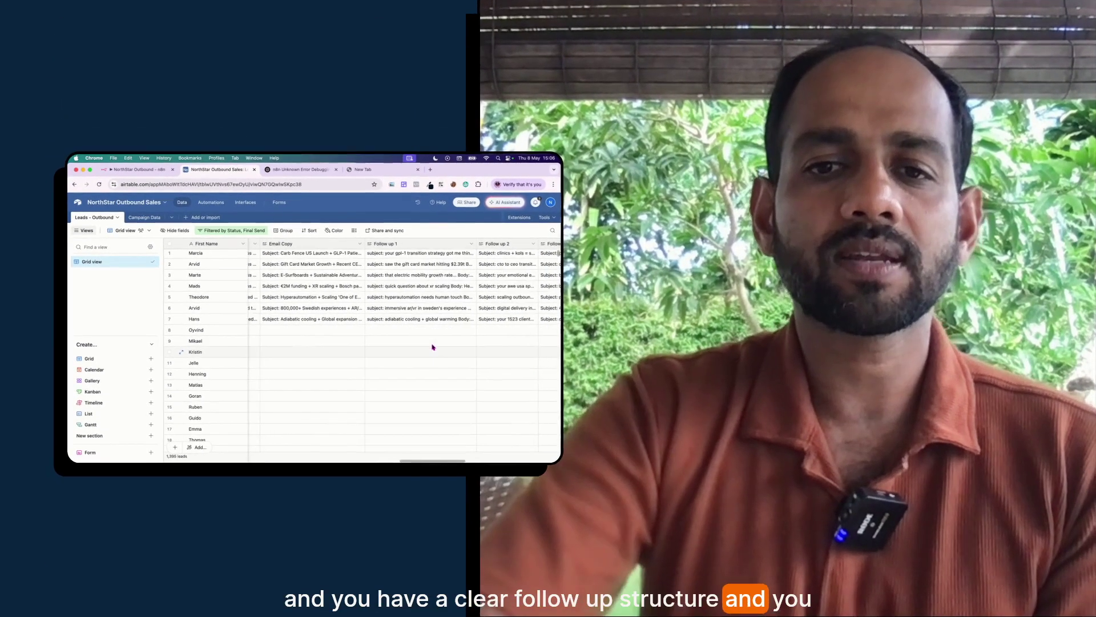
scroll(432, 347, left, 5)
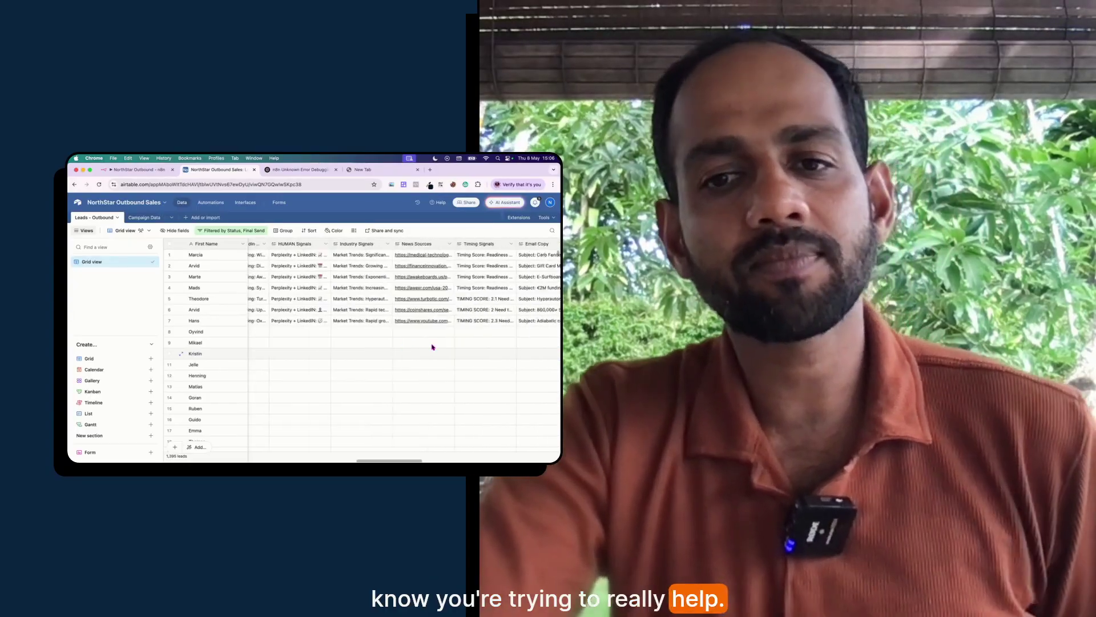
scroll(432, 347, left, 3)
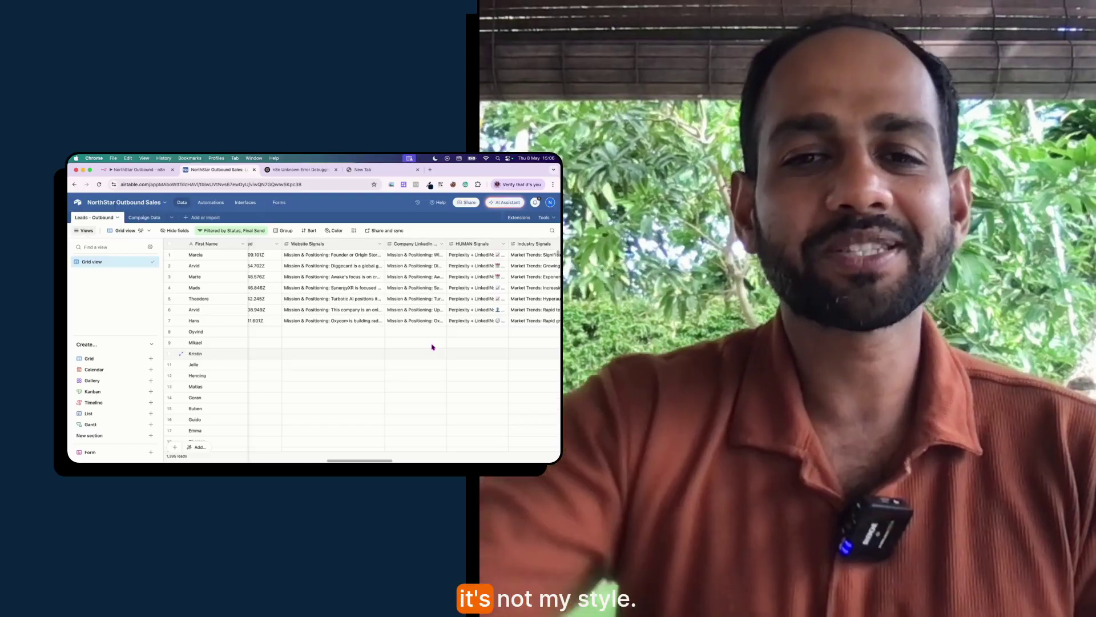
scroll(432, 346, left, 5)
scroll(432, 347, right, 10)
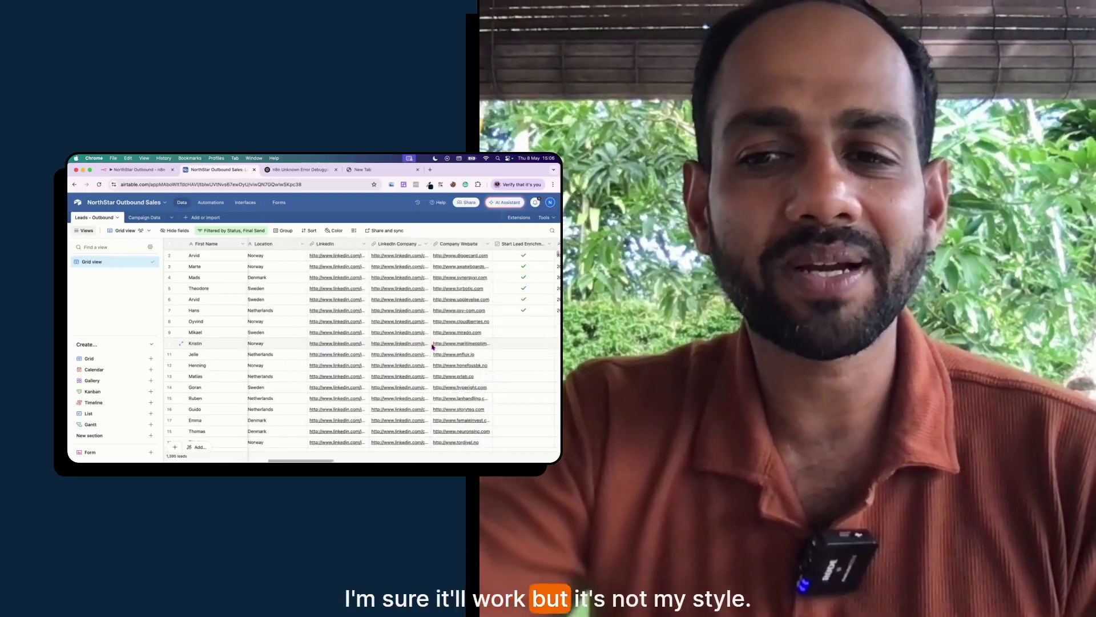
scroll(432, 347, right, 1)
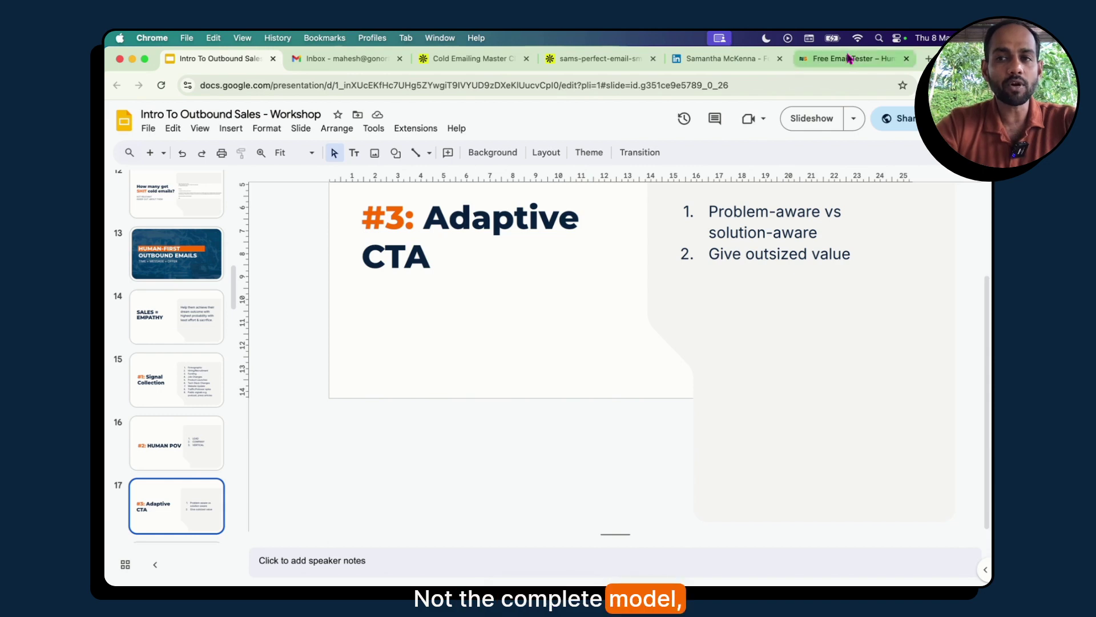
Switch to the Free Email Tester page, highlight its URL, "signals + timing fit" and "1 opening email + 2 follow-ups", and find the Get Started Here form
click(849, 58)
click(603, 324)
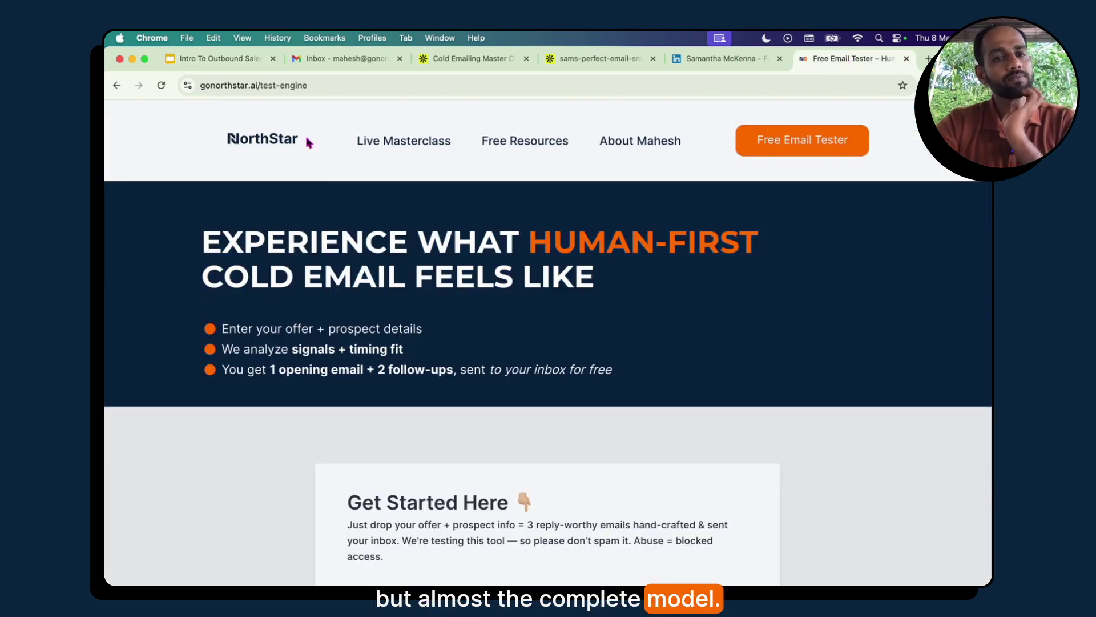
click(253, 87)
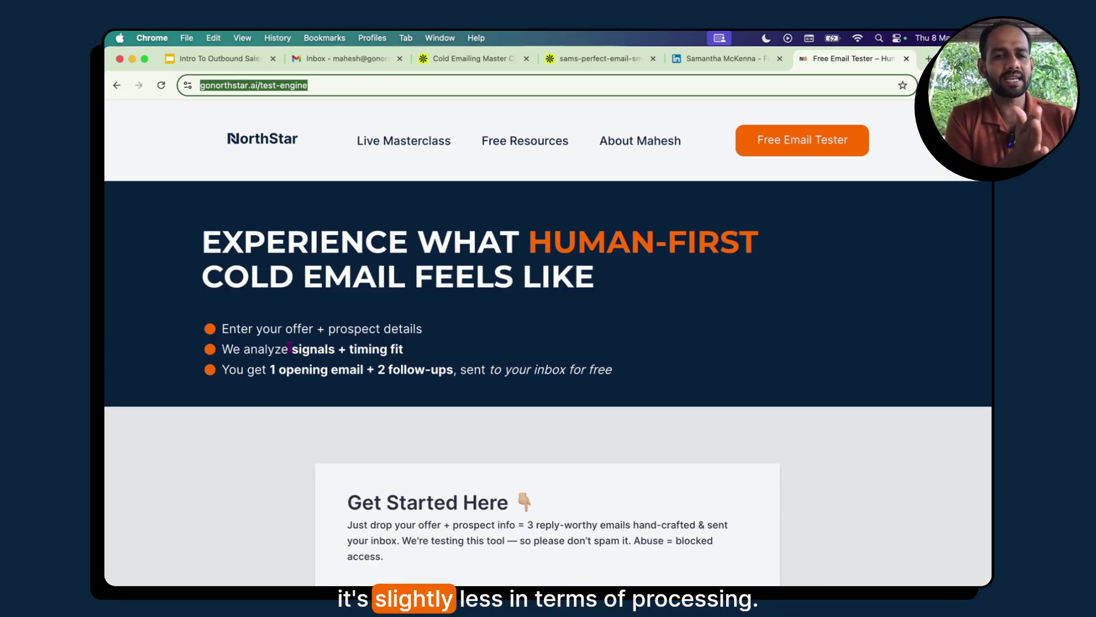
drag(290, 348, 372, 348)
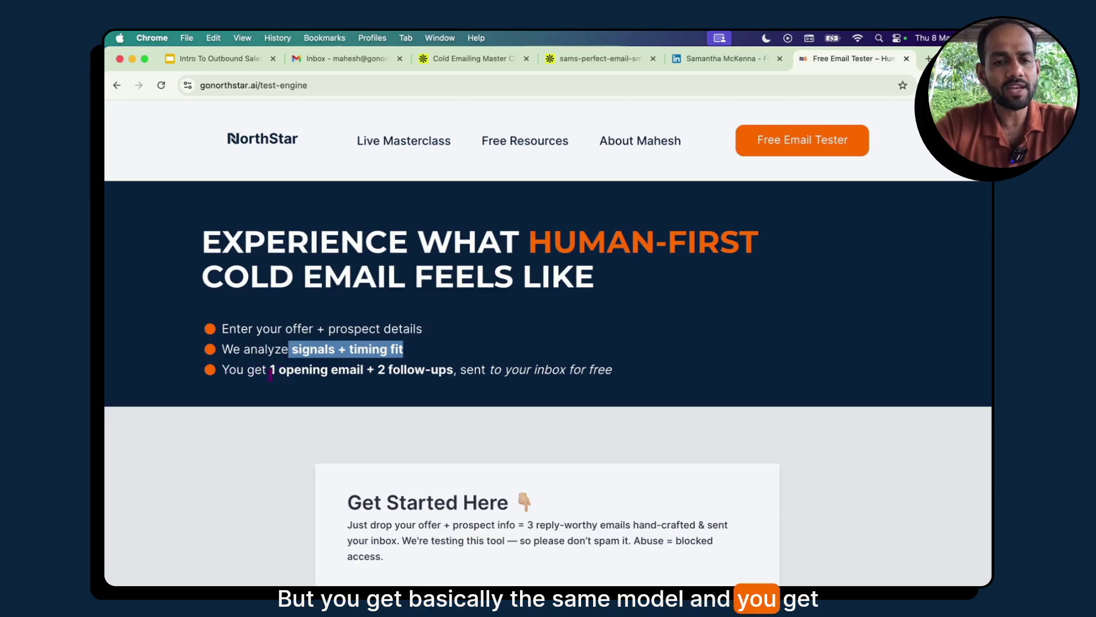
drag(270, 370, 399, 384)
scroll(481, 428, down, 5)
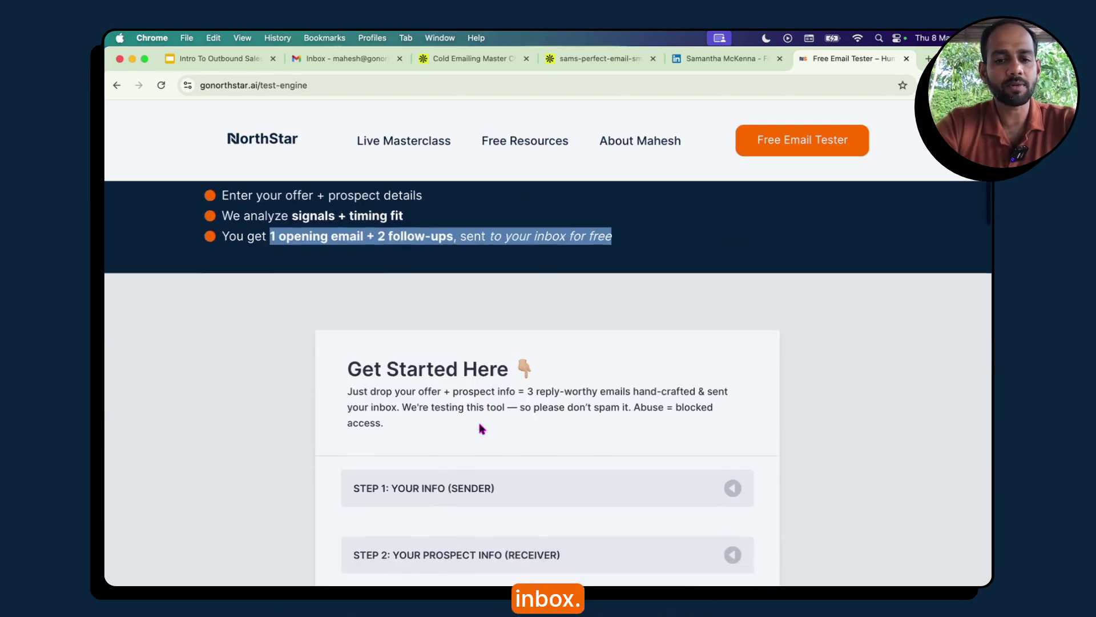
Expand the Step 1 sender section of the form and review its name, company, website, LinkedIn and email fields
click(612, 363)
scroll(514, 360, down, 2)
click(424, 356)
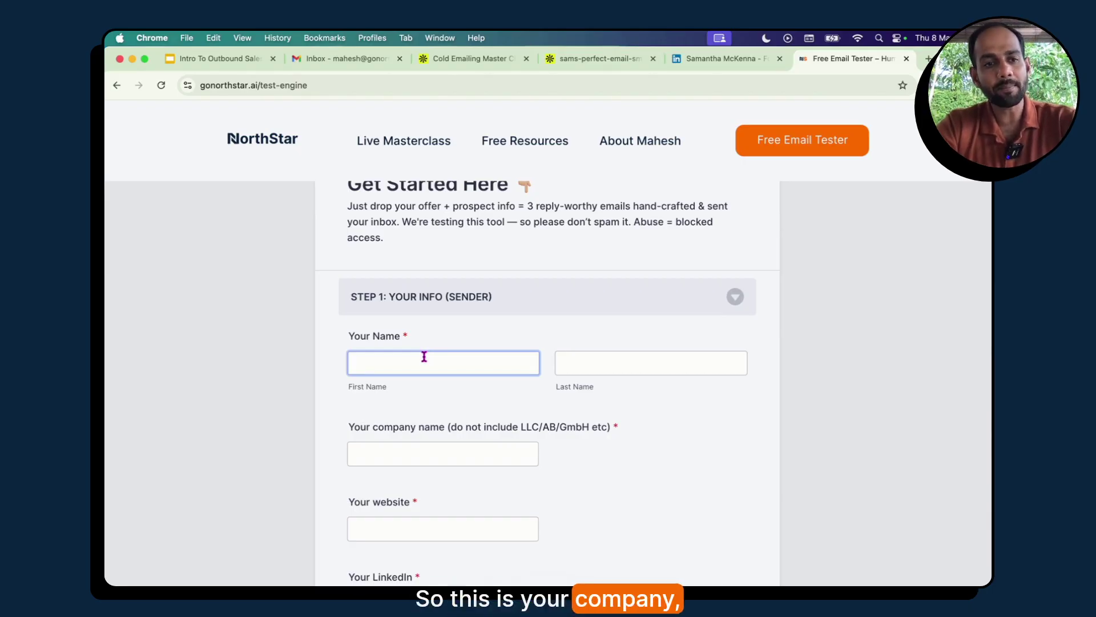
scroll(397, 299, down, 2)
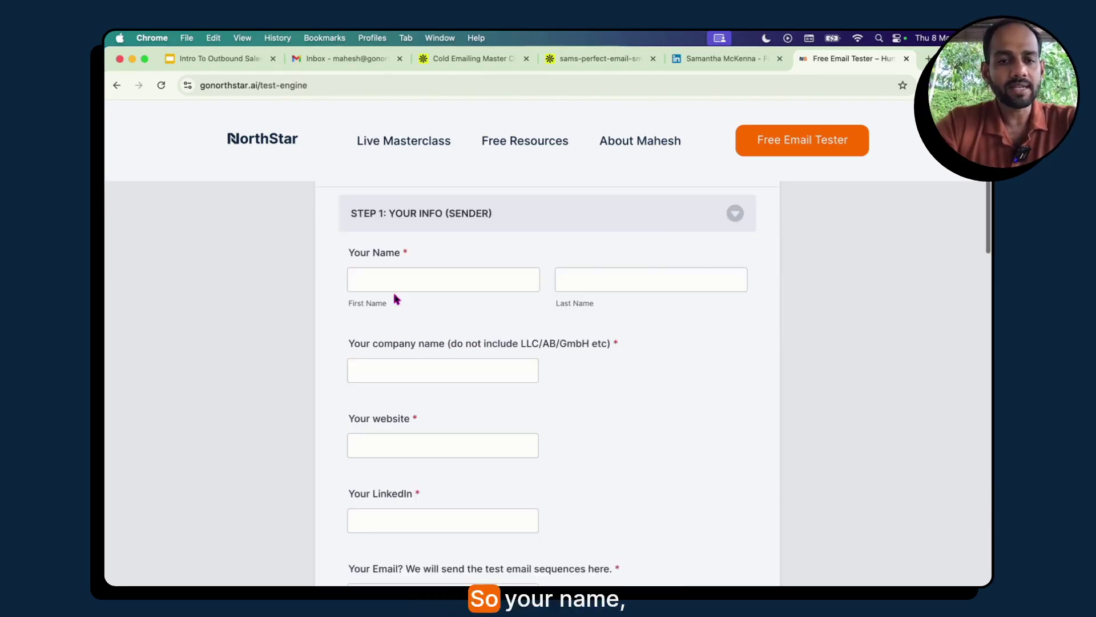
scroll(414, 397, down, 5)
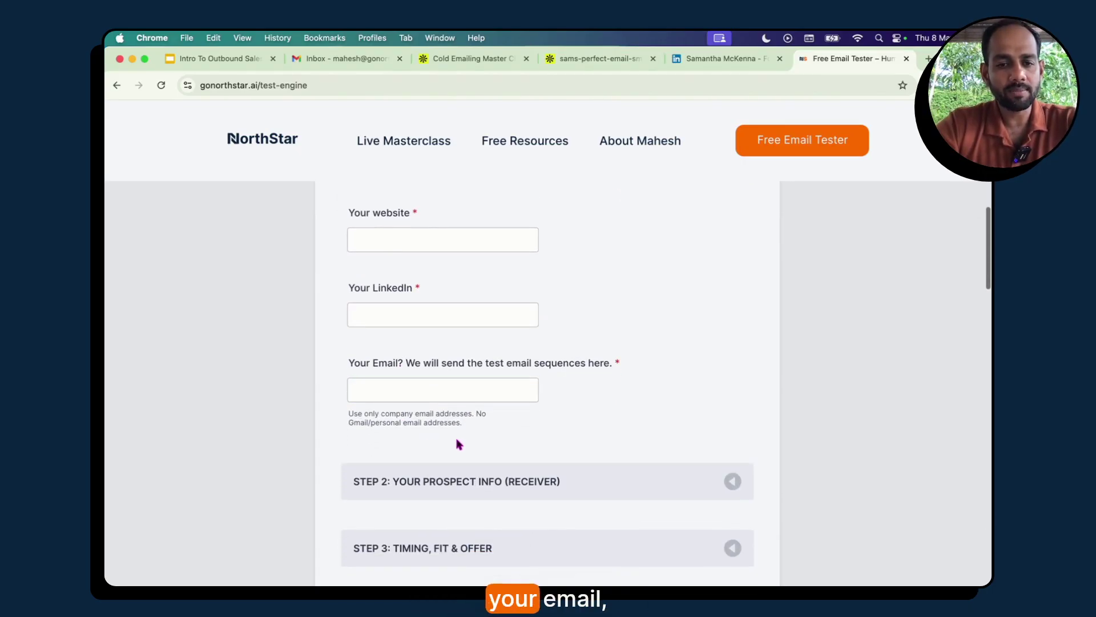
Expand the Step 2 prospect section and review its fields through to the optional Instagram handle
scroll(458, 492, down, 5)
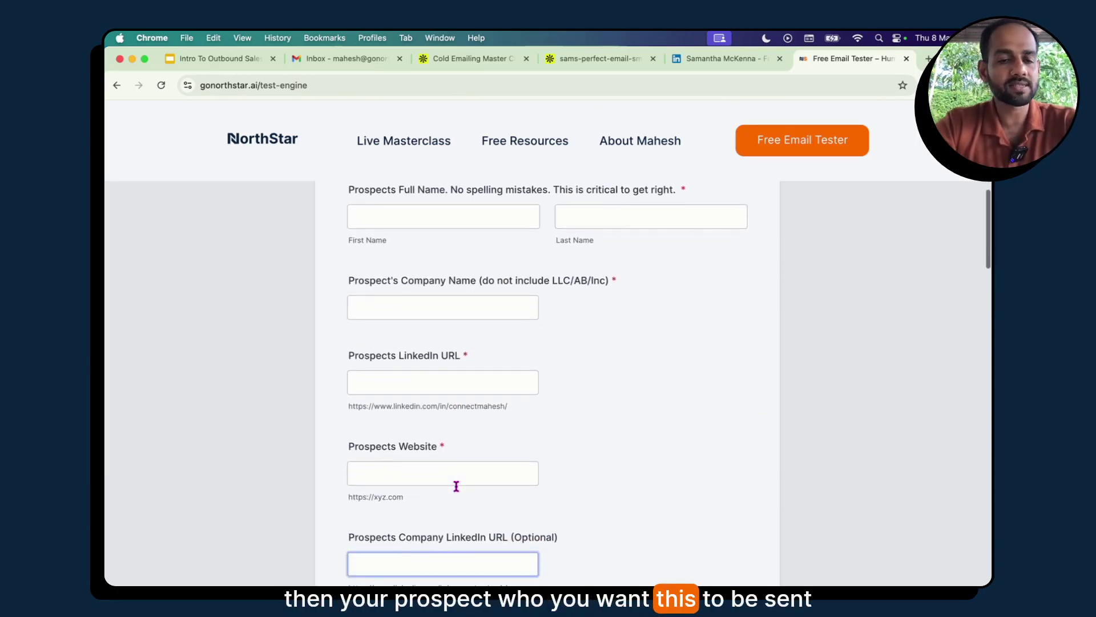
key(Tab)
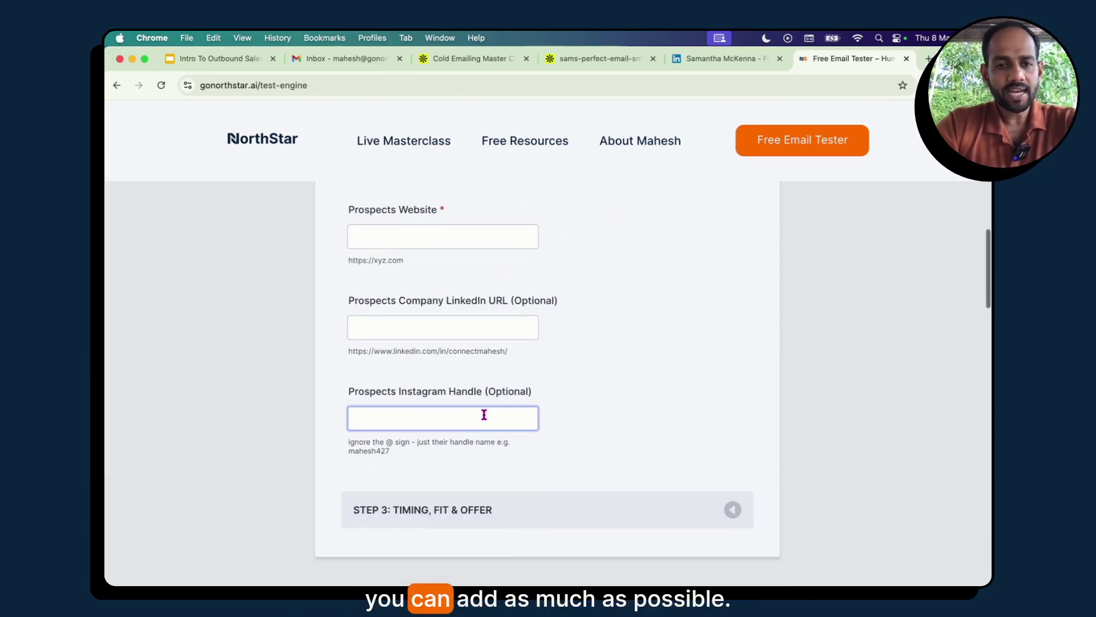
scroll(474, 388, down, 3)
Expand the Step 3 Timing, Fit & Offer section and review its triggers, value proposition, objection, other points and Call-to-Action options
click(450, 257)
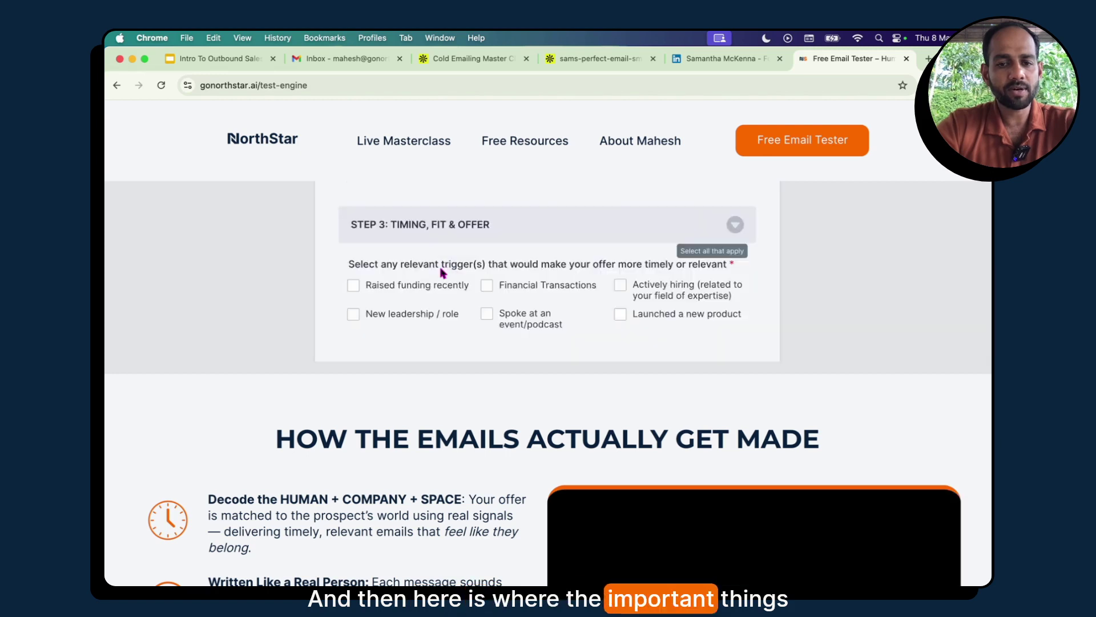
scroll(514, 383, up, 2)
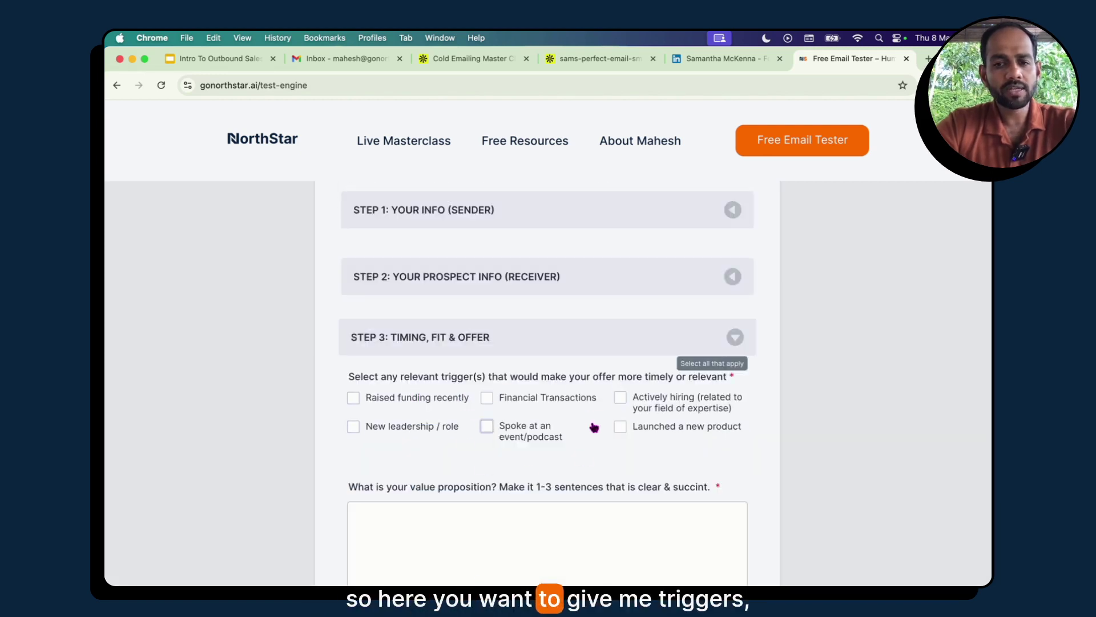
scroll(594, 427, down, 4)
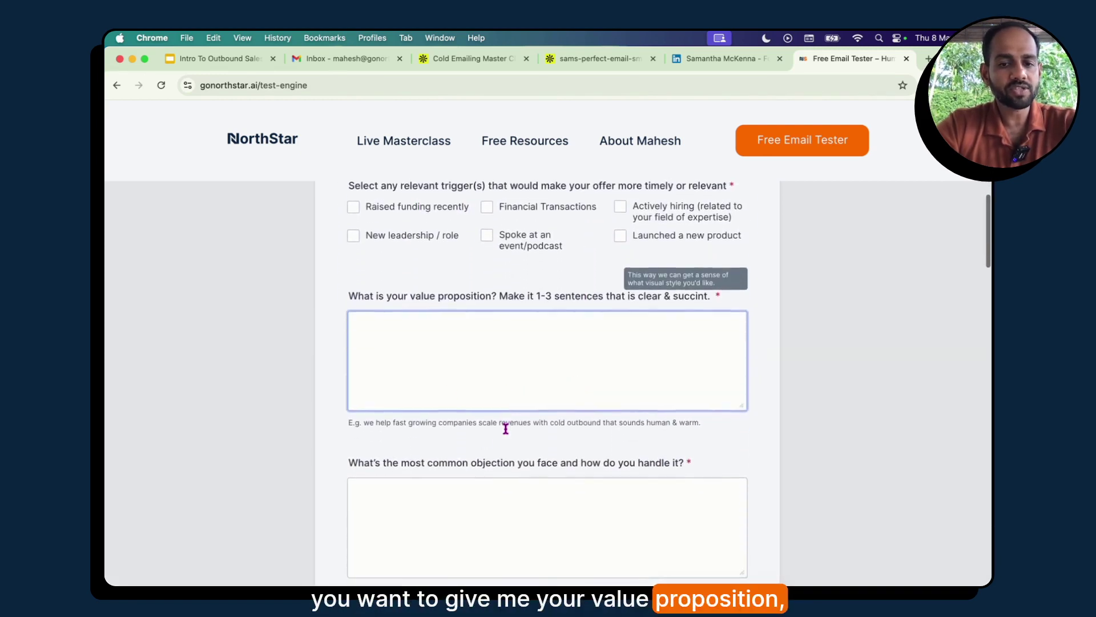
scroll(506, 428, down, 7)
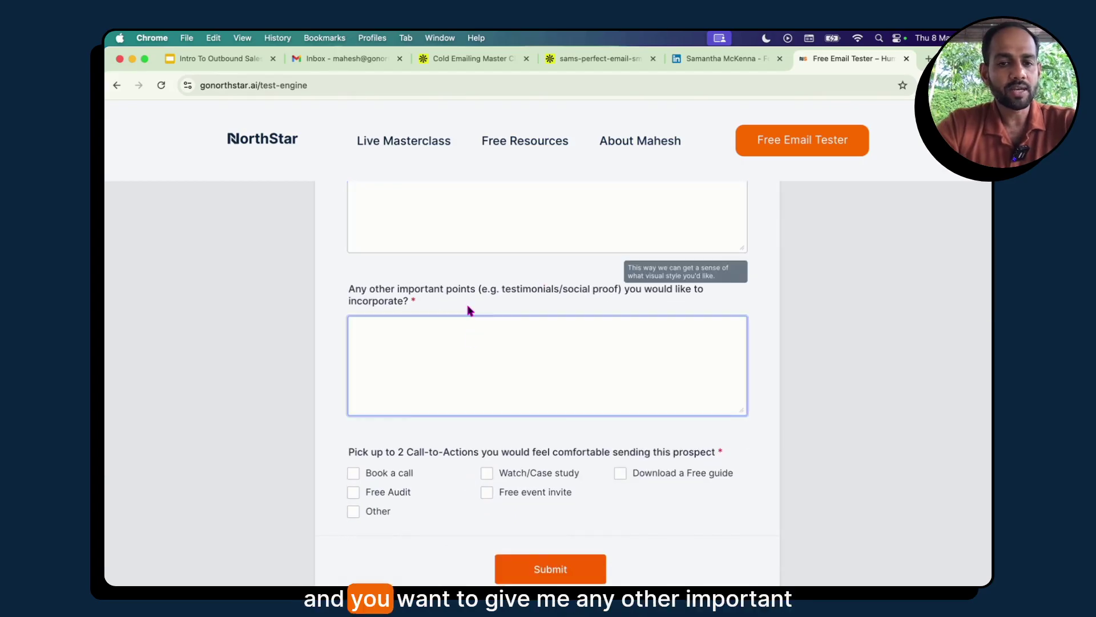
scroll(445, 373, down, 2)
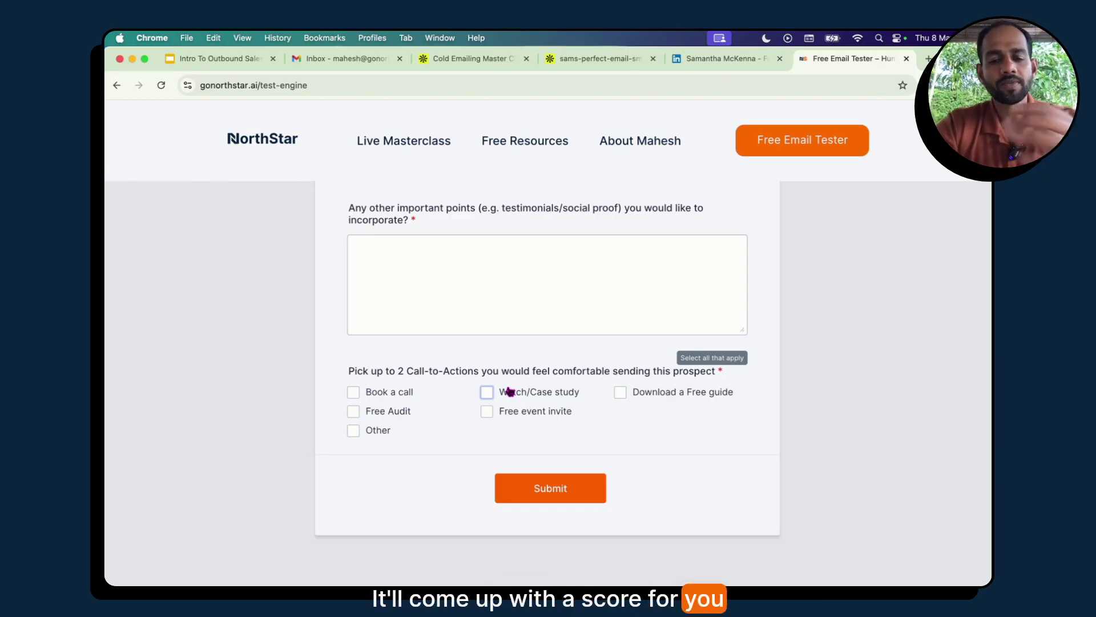
scroll(509, 392, down, 1)
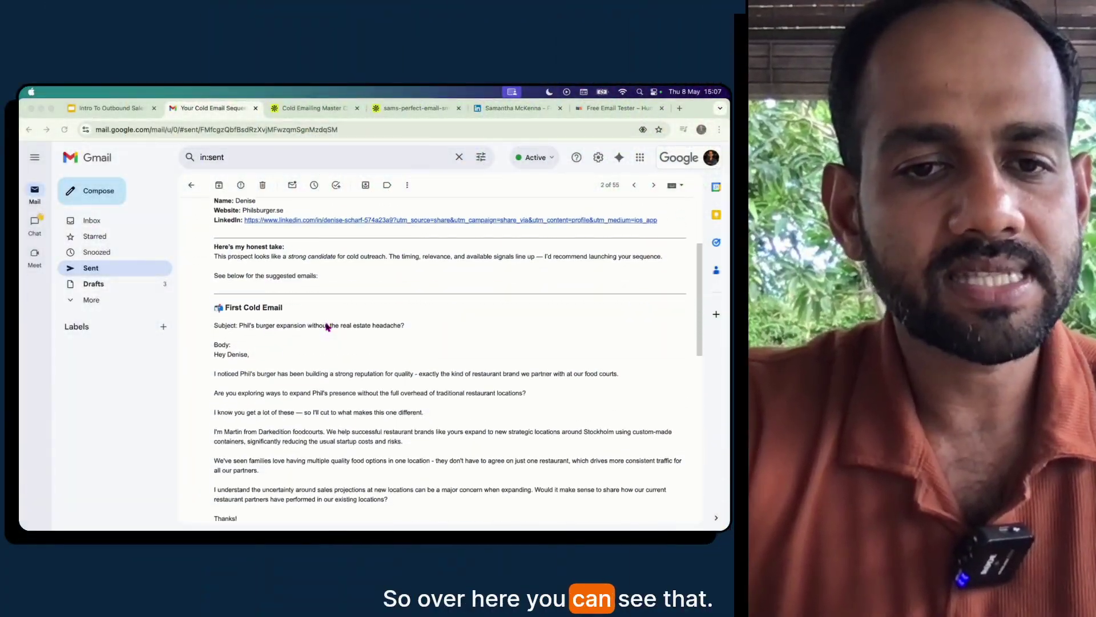
Read the sent sample email sequence, from the honest take and First Cold Email through Follow-Up 1 and Follow-Up 2
scroll(325, 326, up, 1)
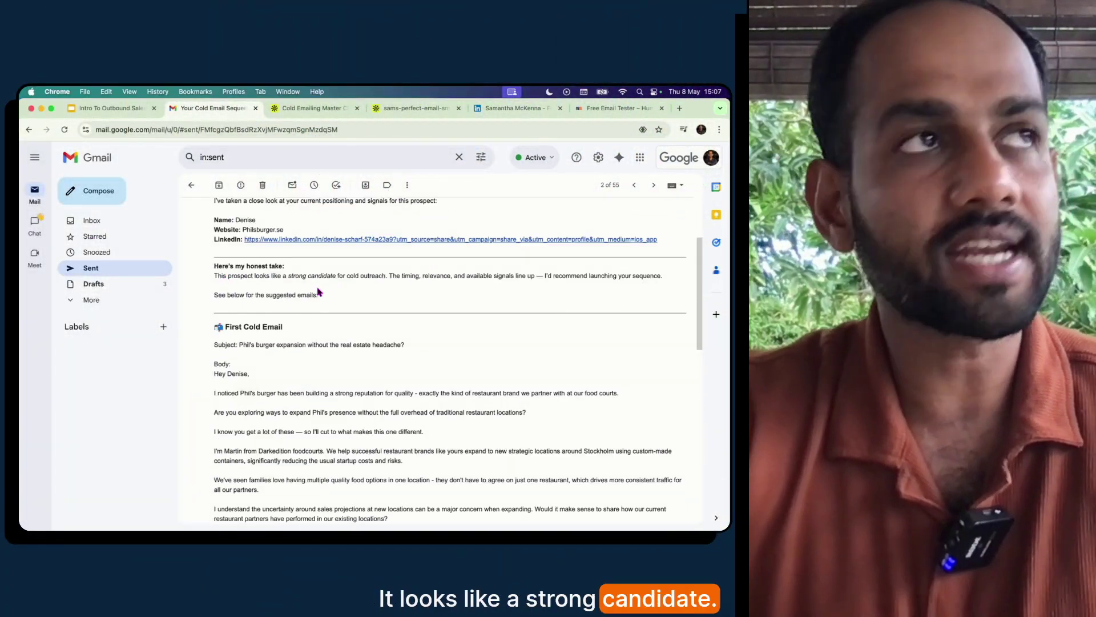
scroll(319, 292, down, 10)
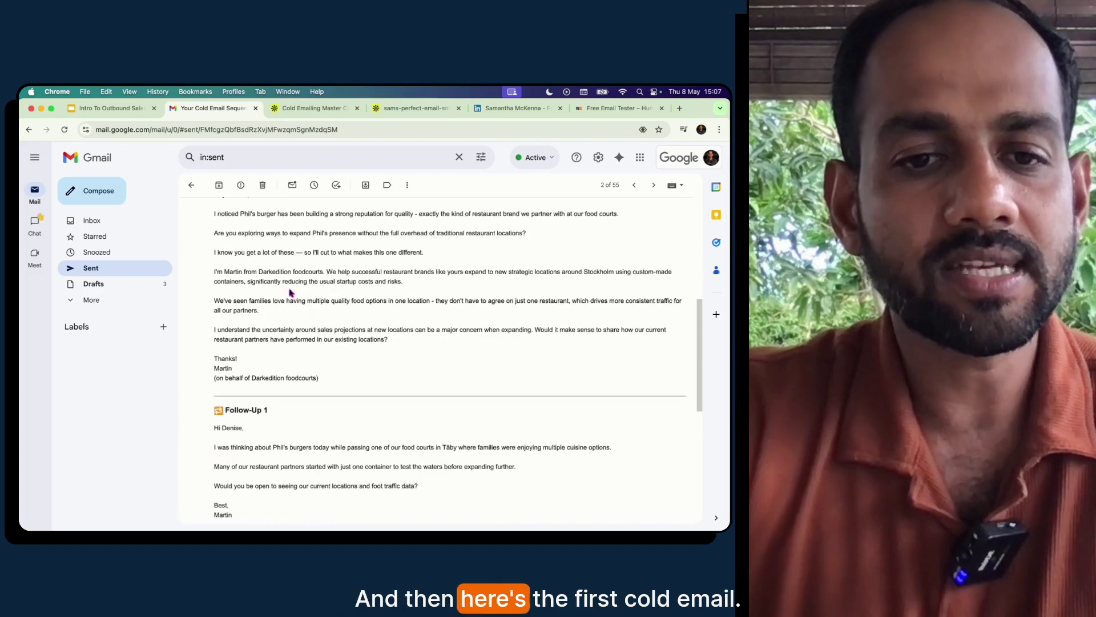
scroll(264, 256, down, 5)
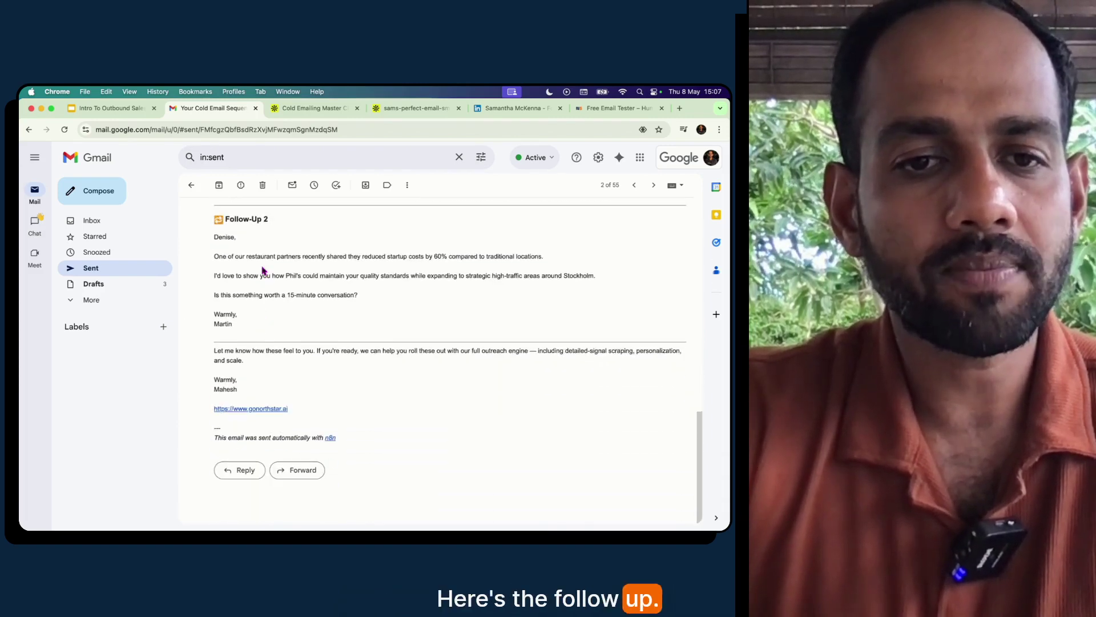
scroll(295, 315, up, 2)
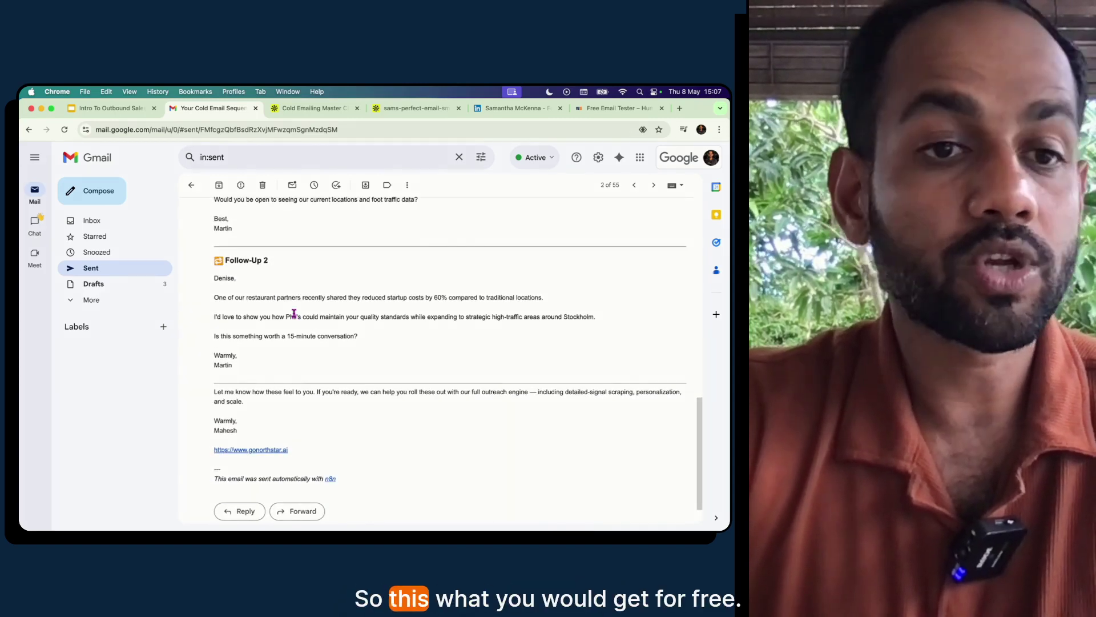